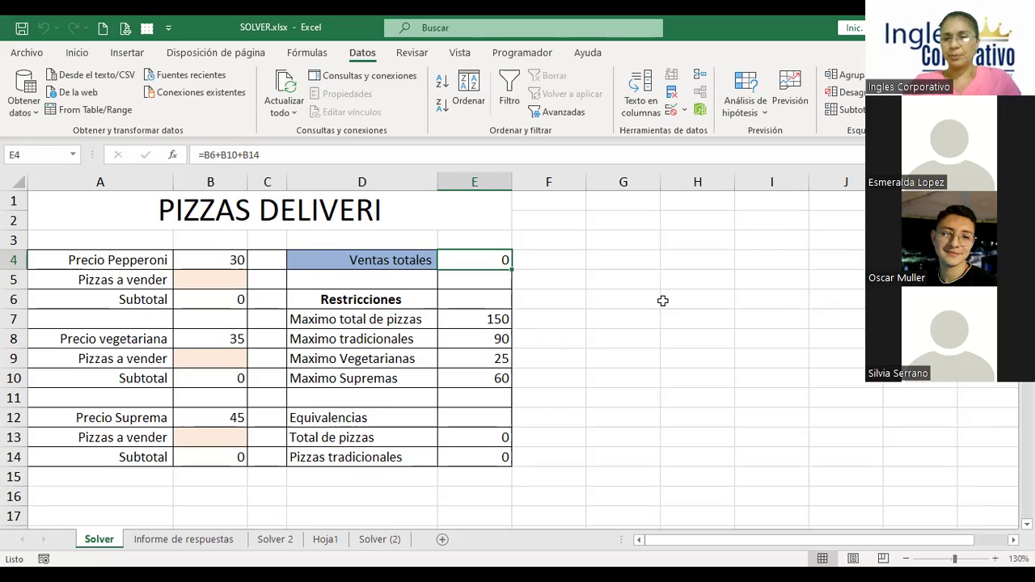
Enter the objective function text fx=30p+35v+45s in cell G4 beside the pizza sales table.
left_click(613, 267)
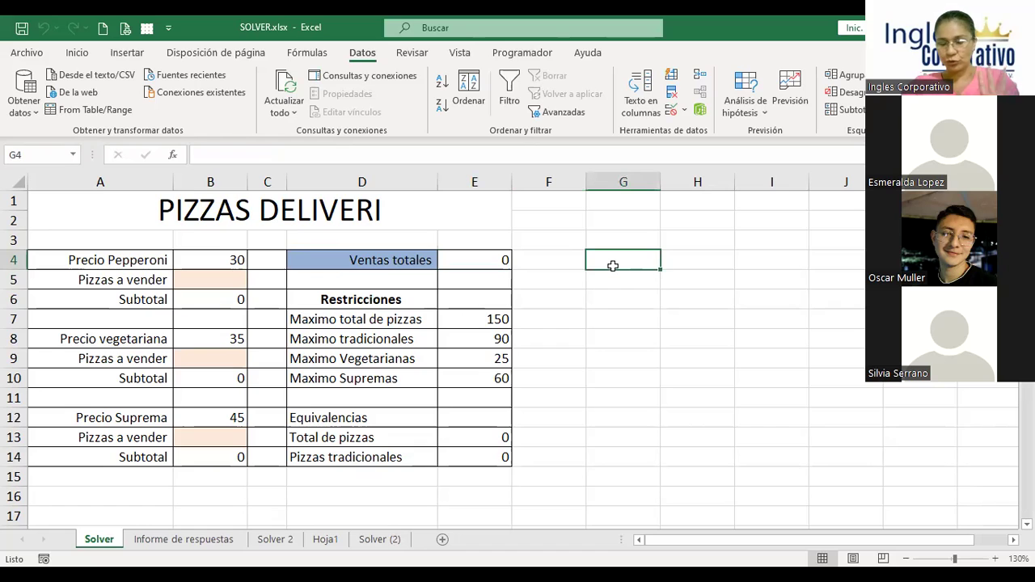
type("f")
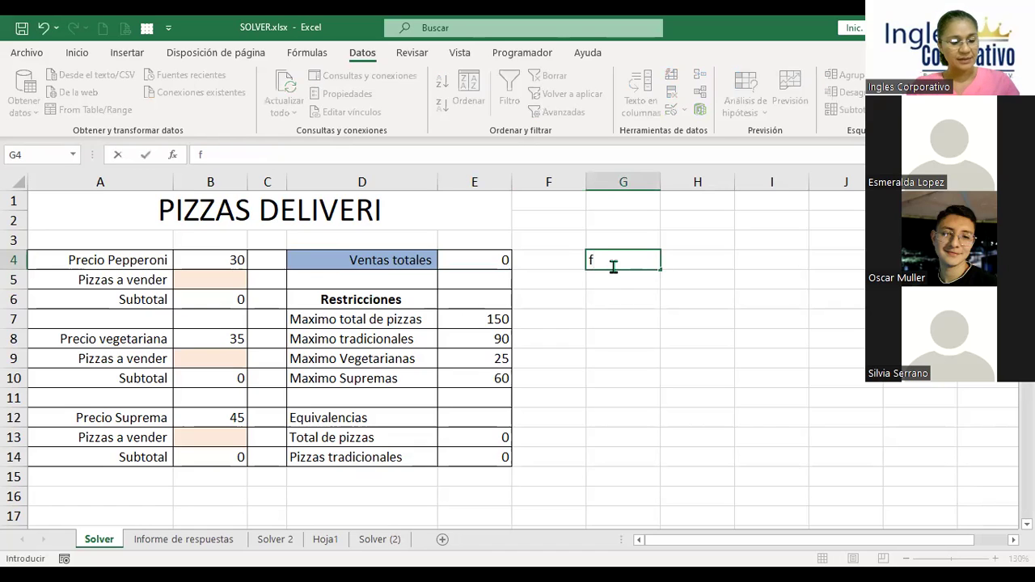
type("x=")
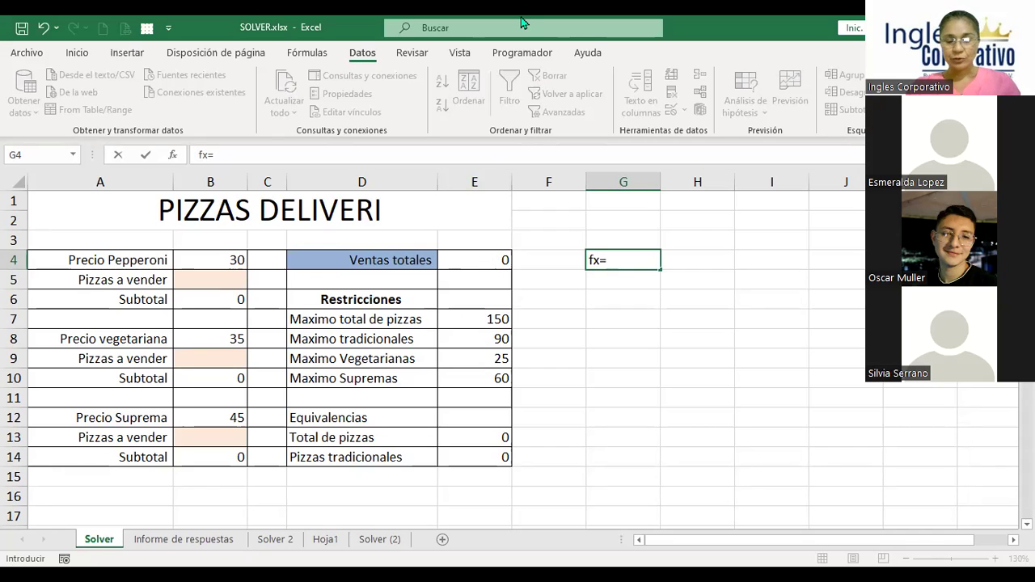
type("30")
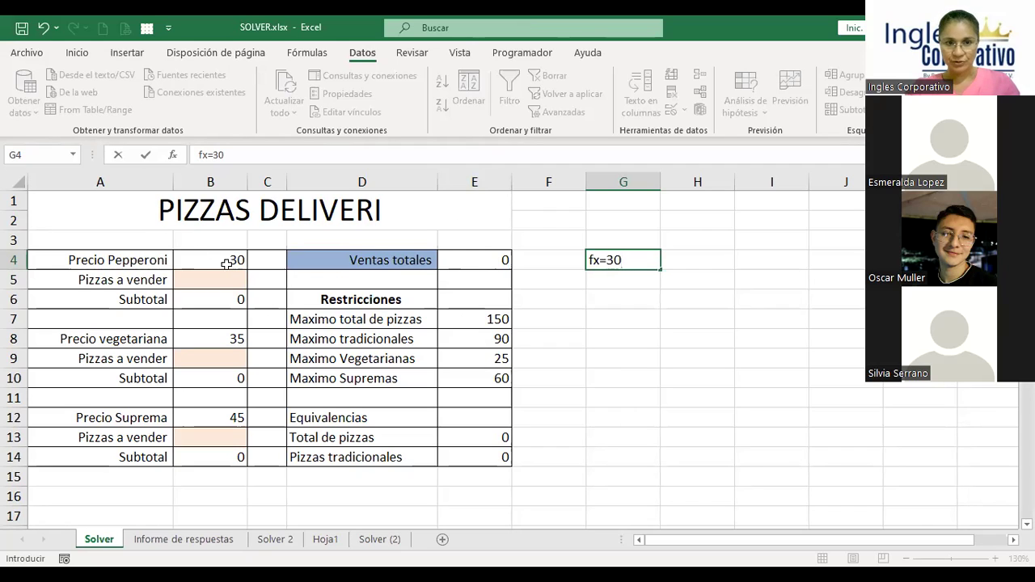
type("p")
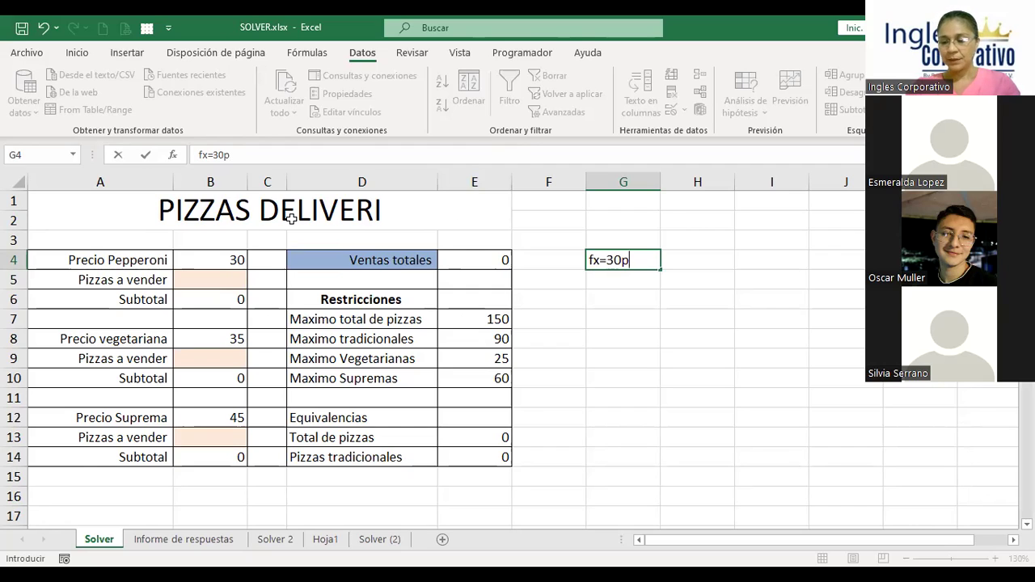
type("+")
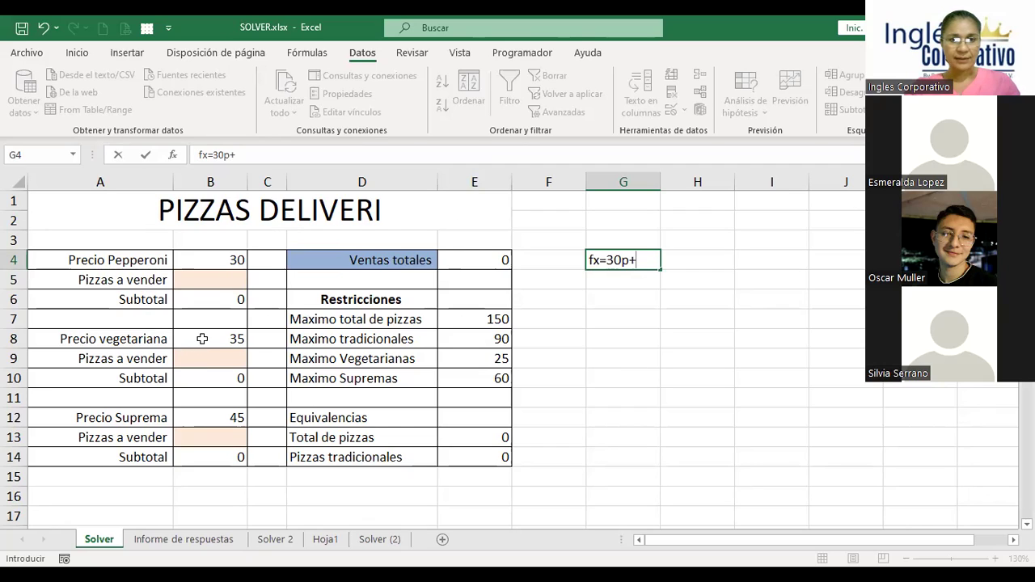
type("35")
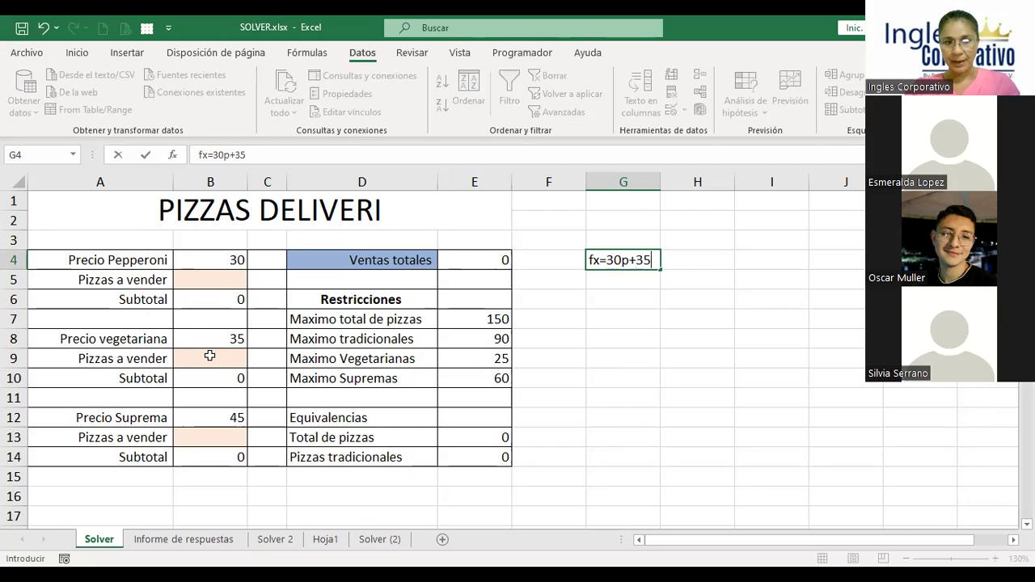
type("v")
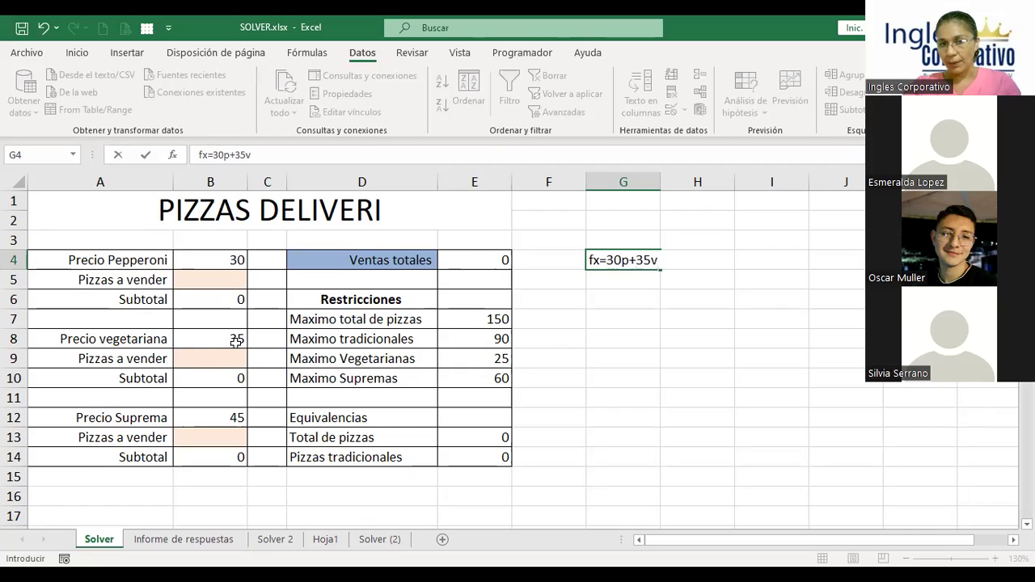
type("+45")
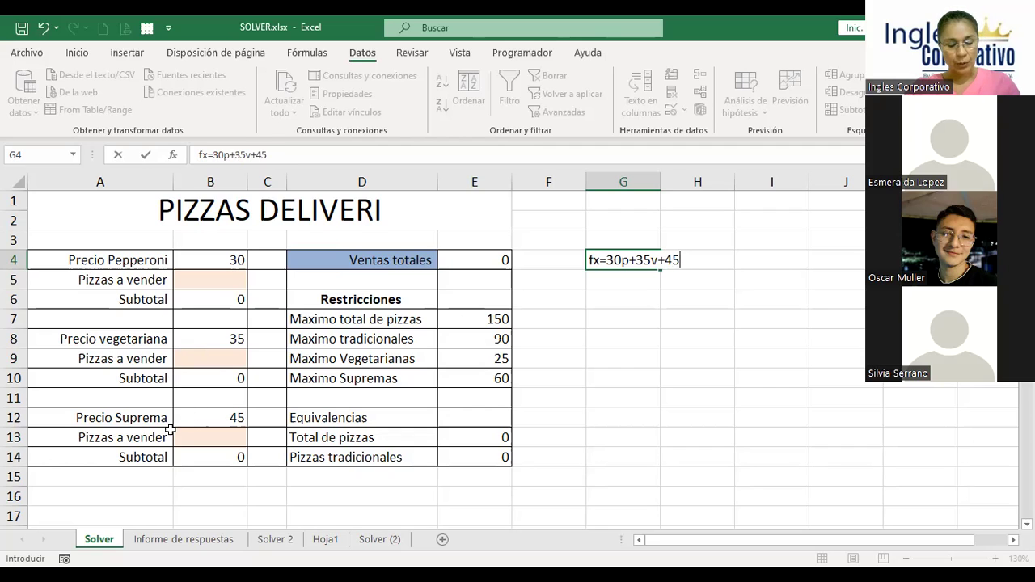
type("s")
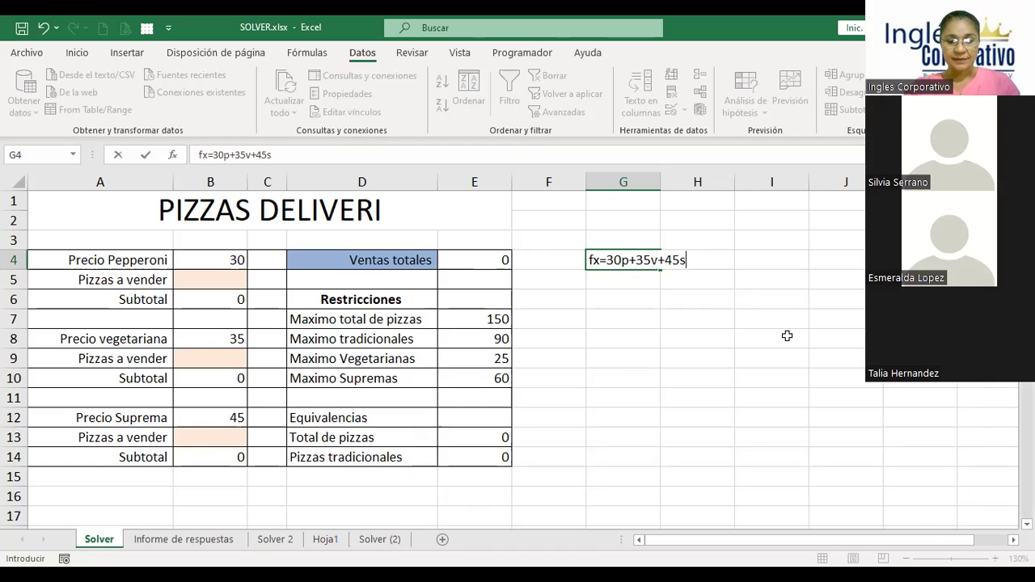
key("Return")
key("Up")
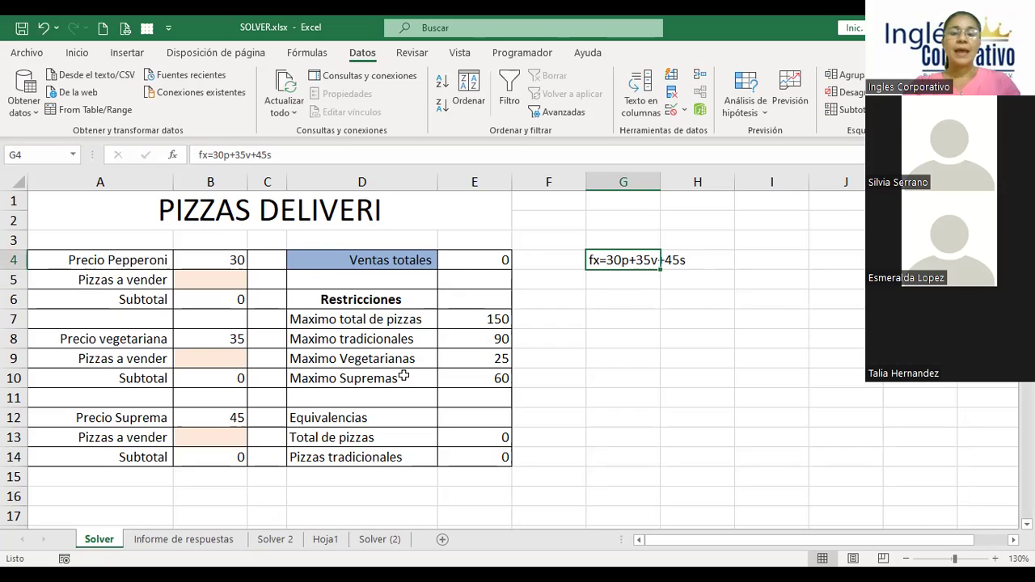
Examine the objective options in the Solver parameters, switching to Valor de and back to Máx, and close them without solving.
left_click(617, 296)
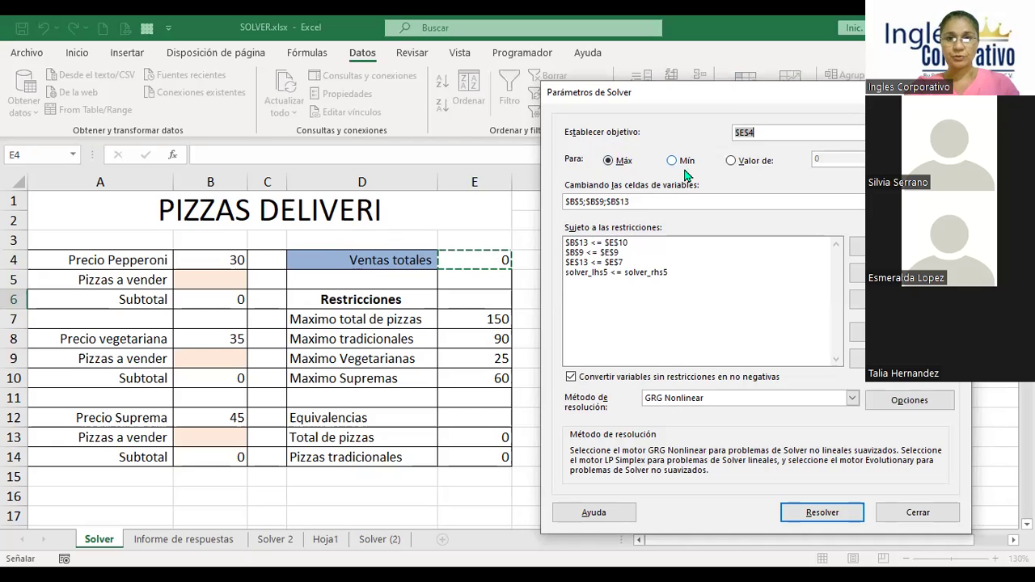
left_click(732, 161)
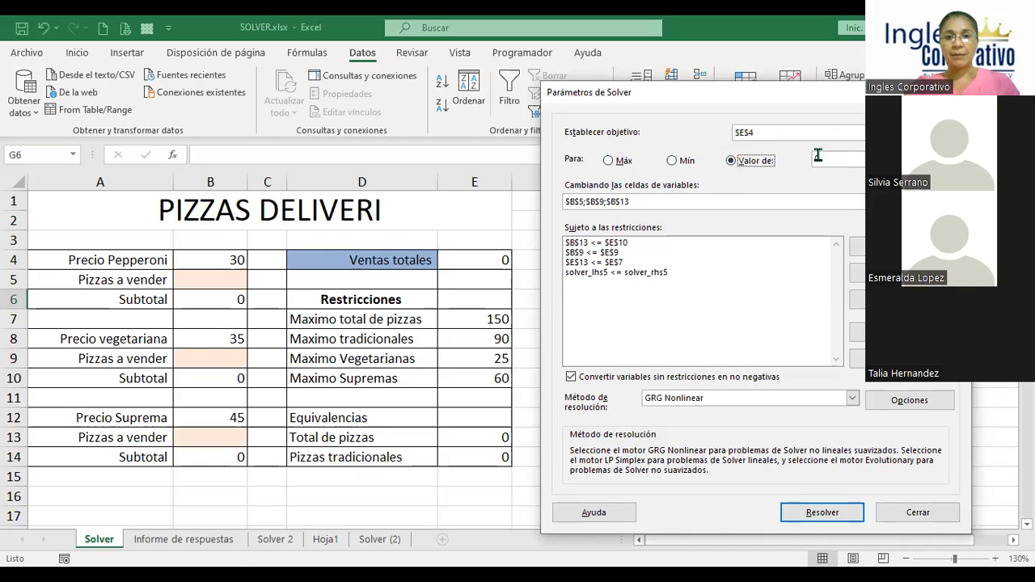
left_click(609, 161)
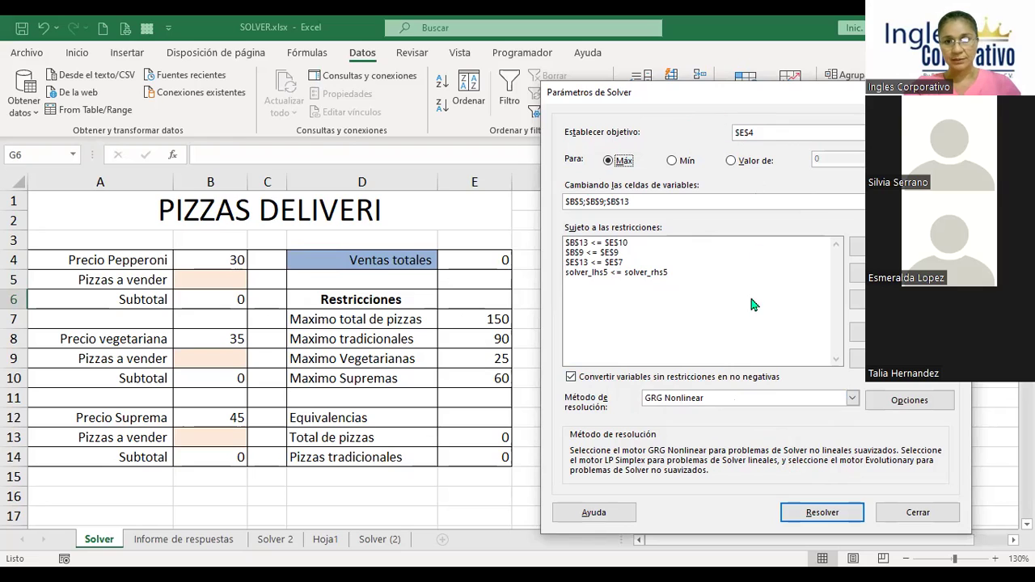
left_click(912, 522)
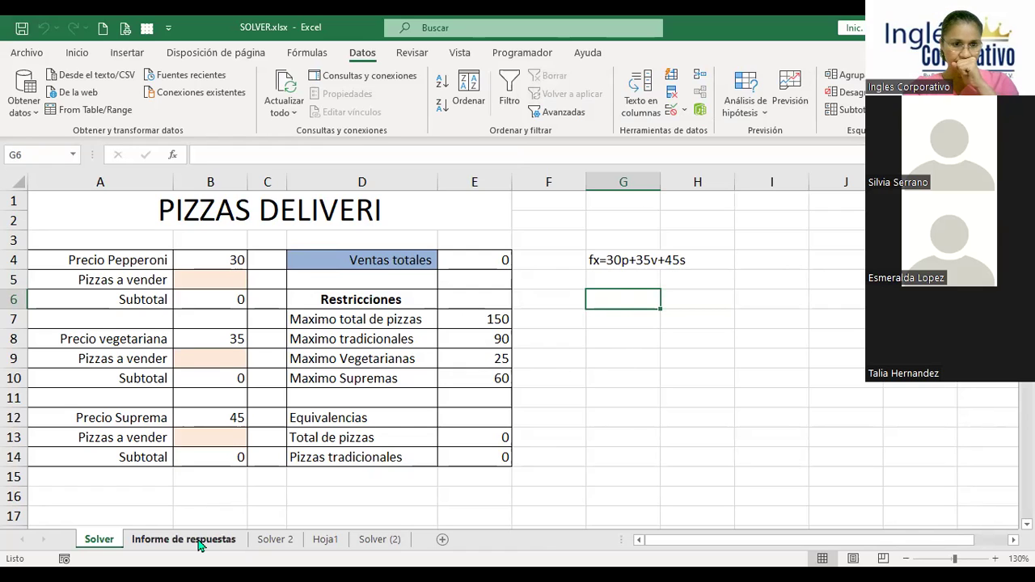
Go to the Solver 2 sheet and make sure the Solver add-in is enabled in the list of Excel add-ins.
left_click(283, 540)
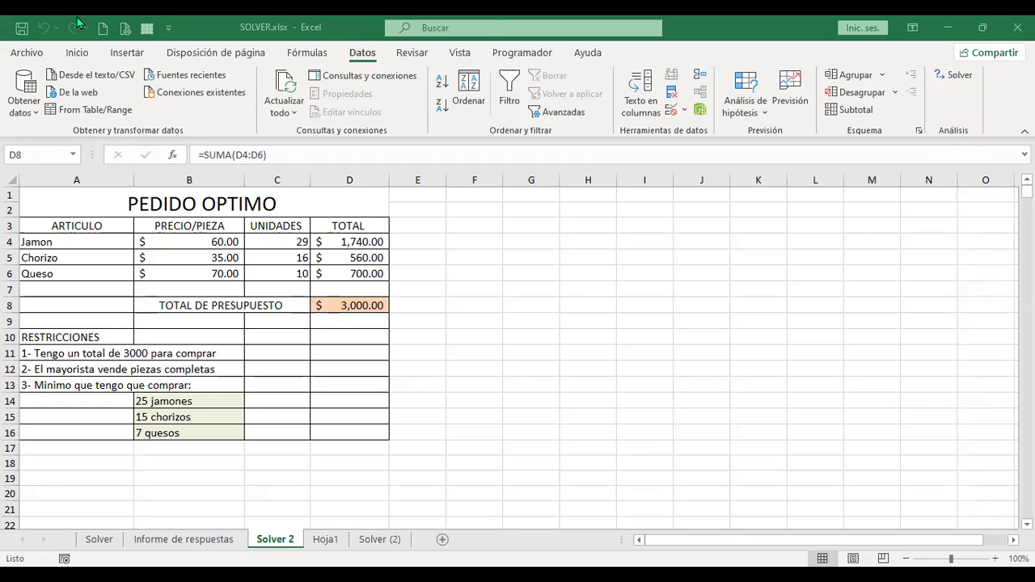
left_click(32, 55)
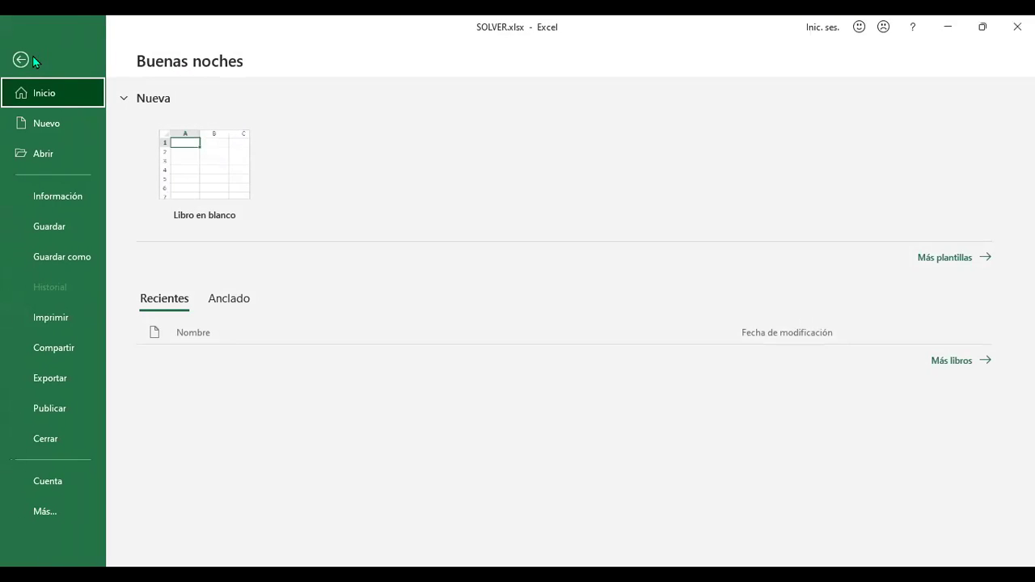
left_click(55, 512)
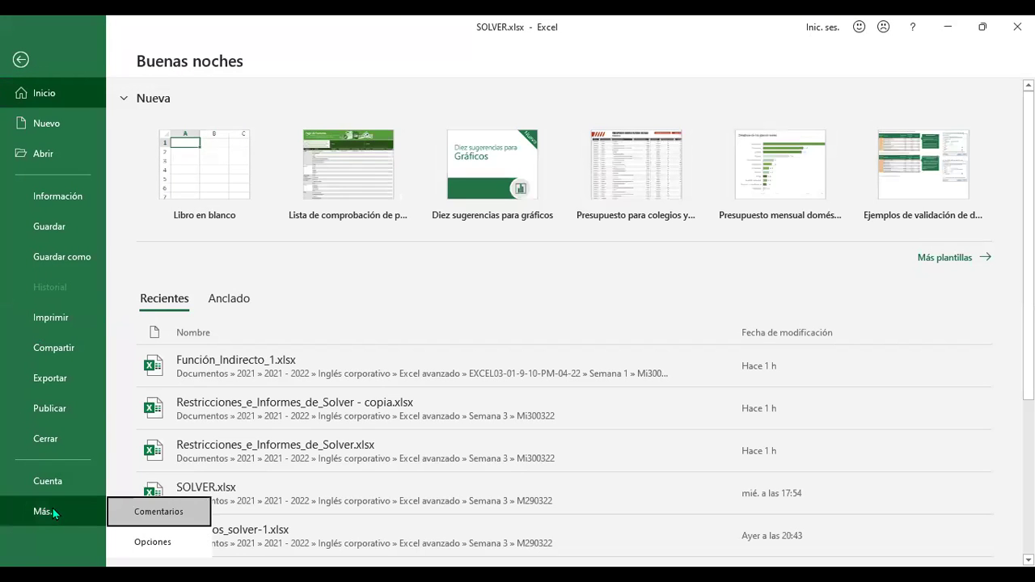
left_click(156, 543)
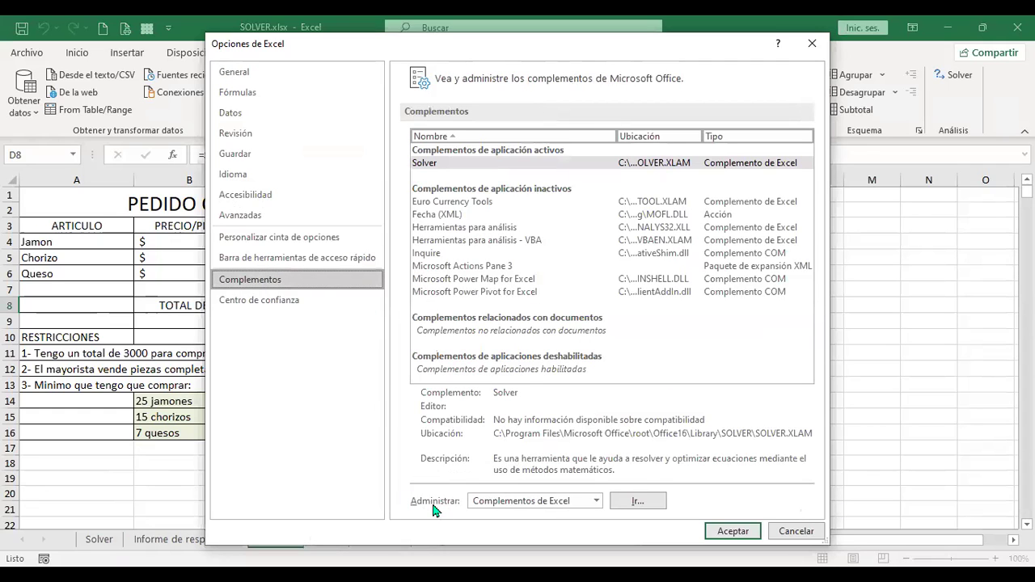
left_click(598, 502)
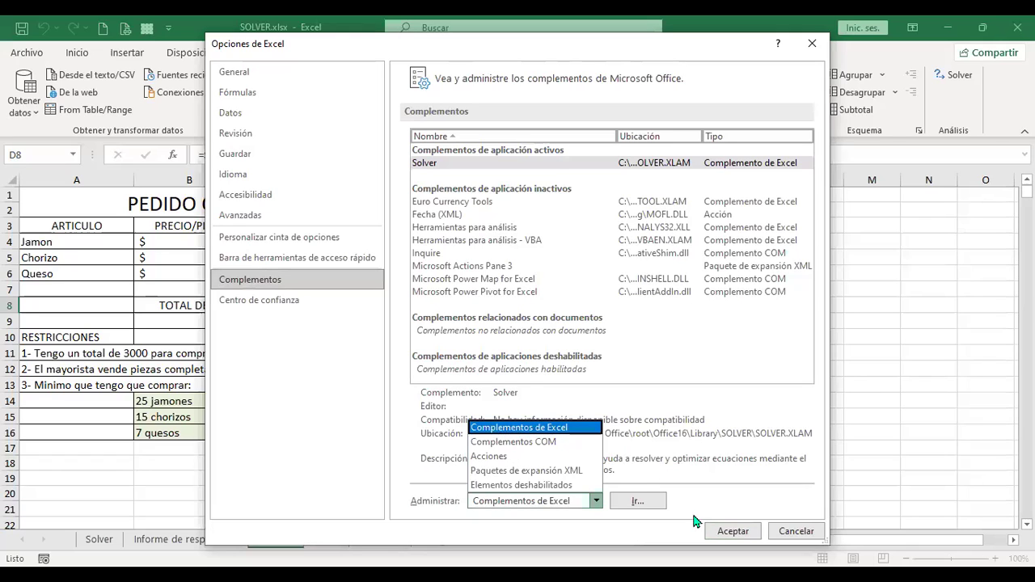
left_click(637, 503)
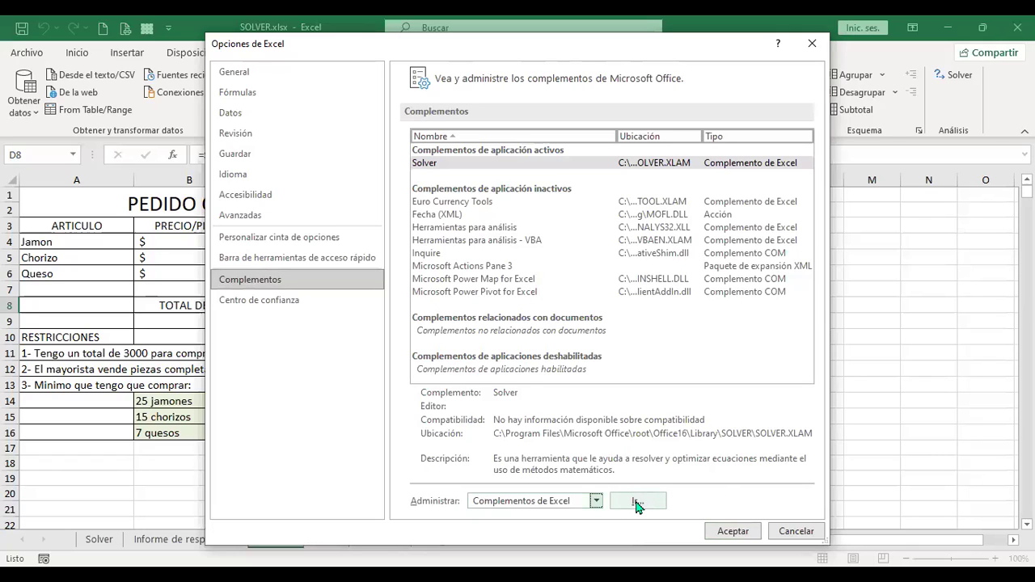
left_click(645, 505)
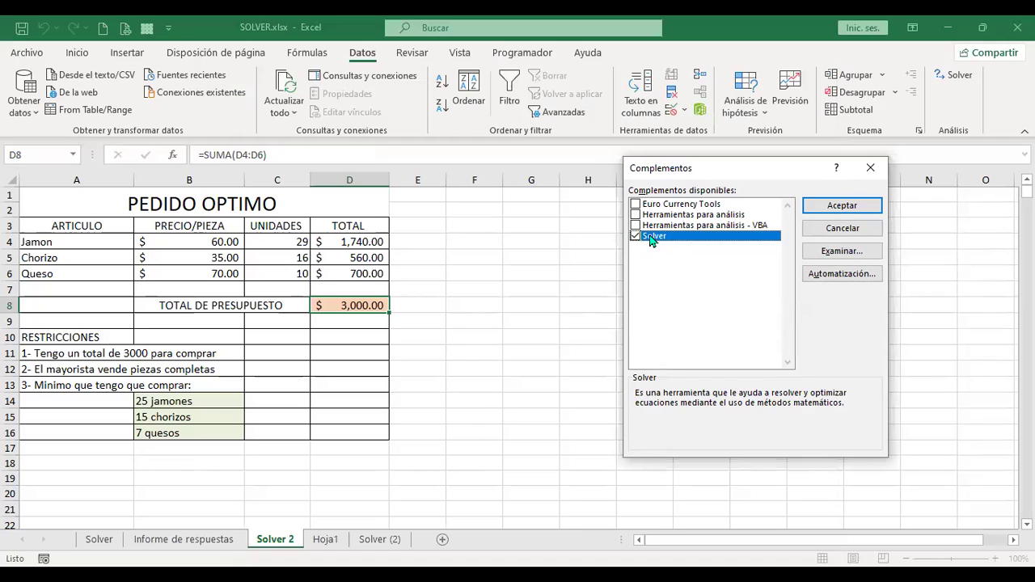
left_click(845, 209)
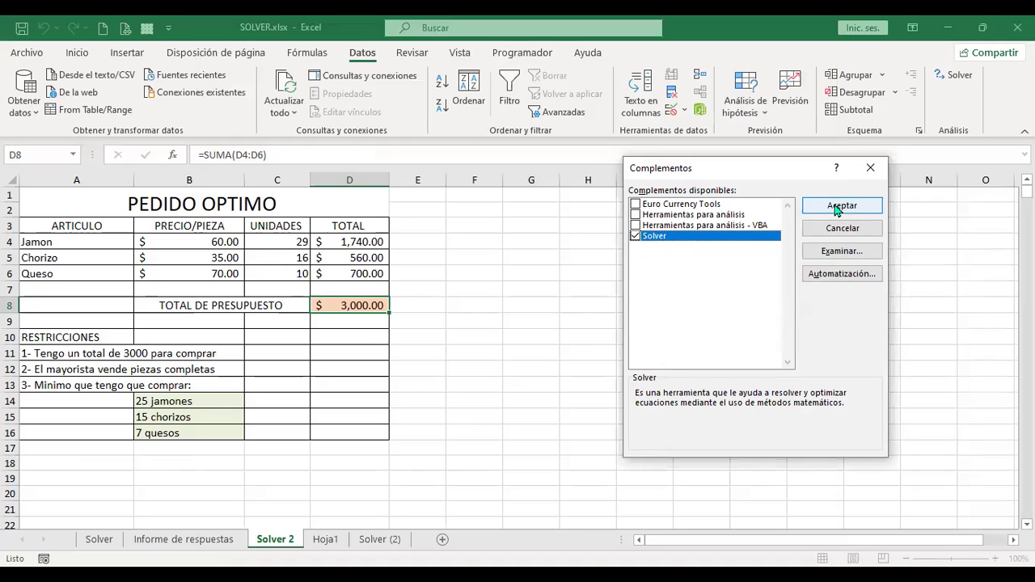
left_click(837, 209)
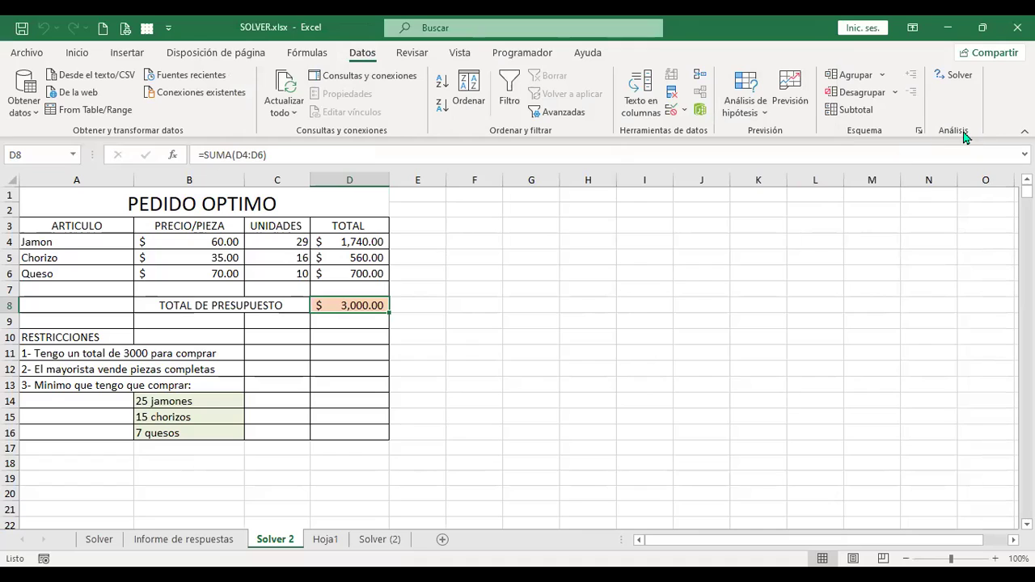
Review the Solver parameters defined for the total budget in cell D8 of the PEDIDO OPTIMO table without solving.
left_click(955, 75)
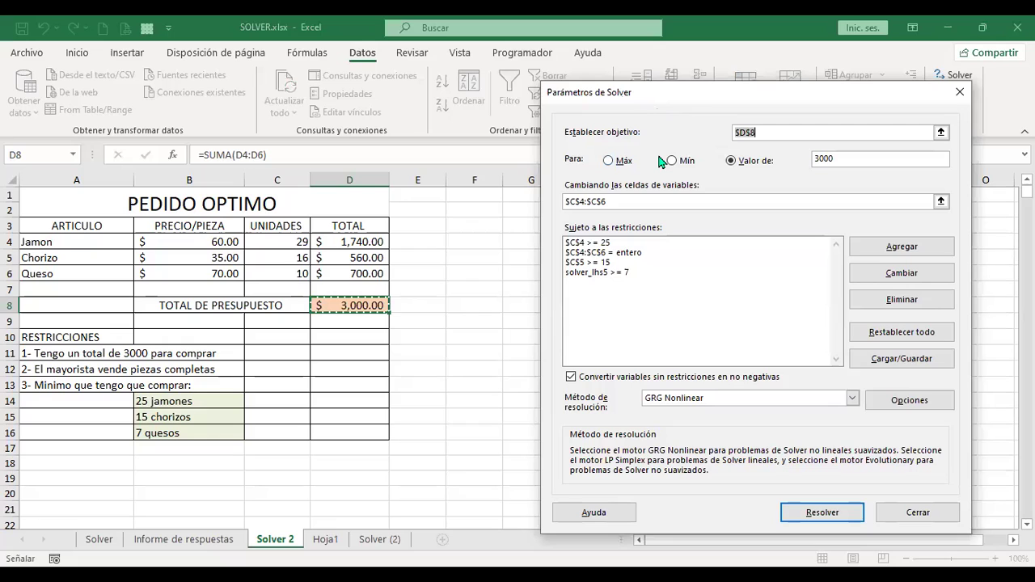
left_click(917, 512)
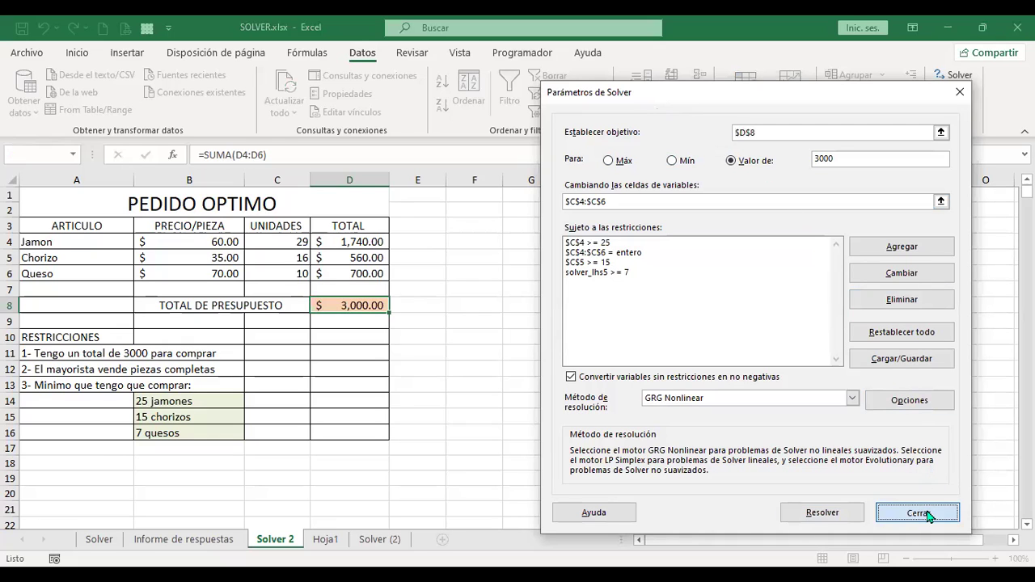
left_click(425, 303)
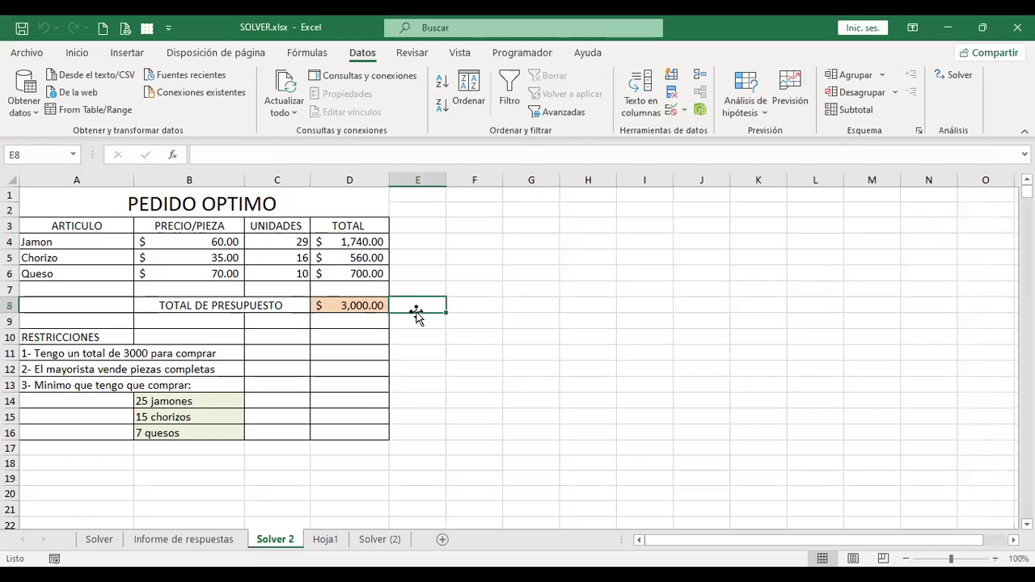
left_click(222, 304)
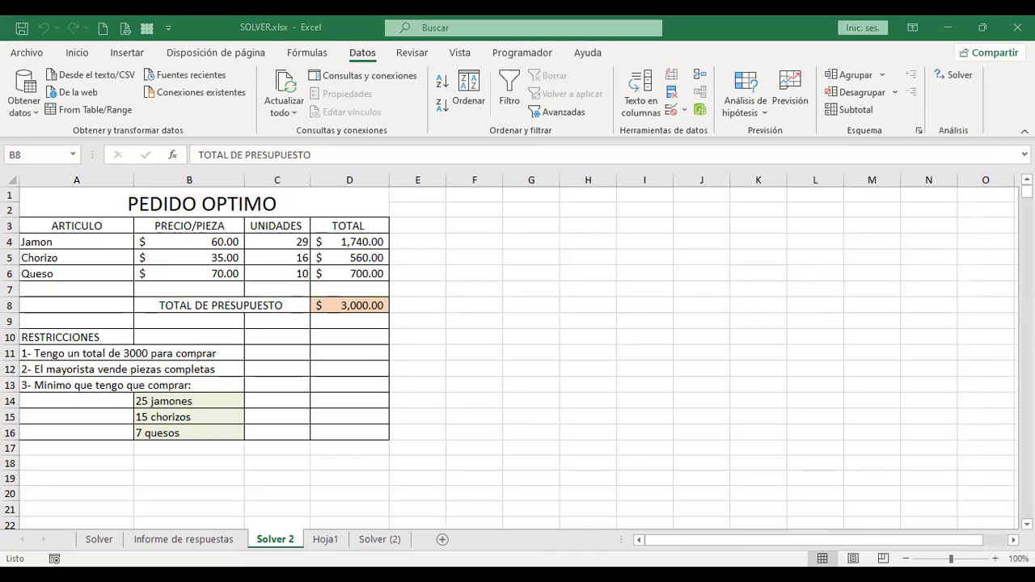
left_click(428, 302)
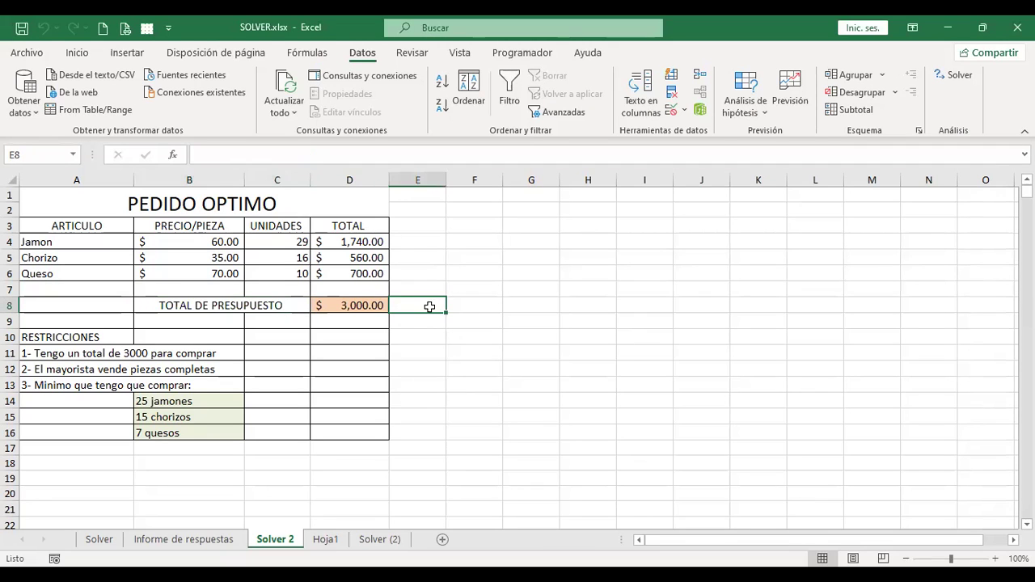
left_click(345, 304)
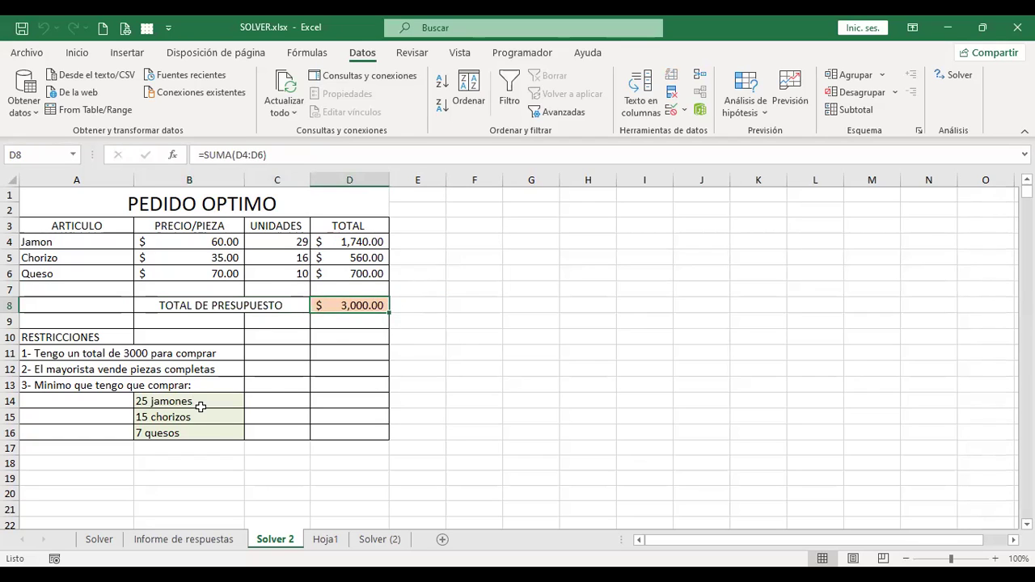
left_click(952, 75)
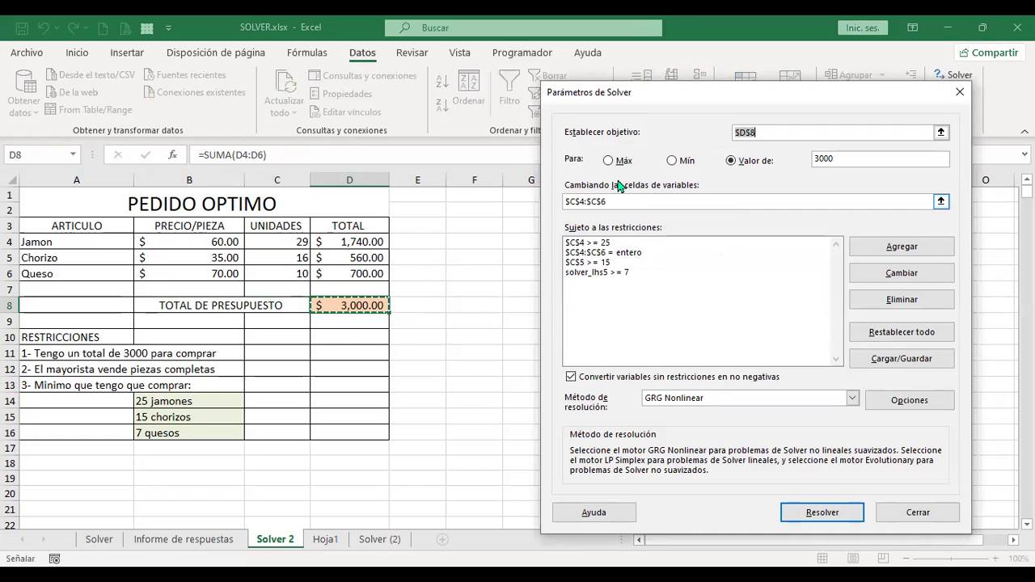
left_click(939, 511)
On the Solver sheet, run Solver to maximize total sales in cell E4 with the defined restrictions and keep the solution.
left_click(99, 540)
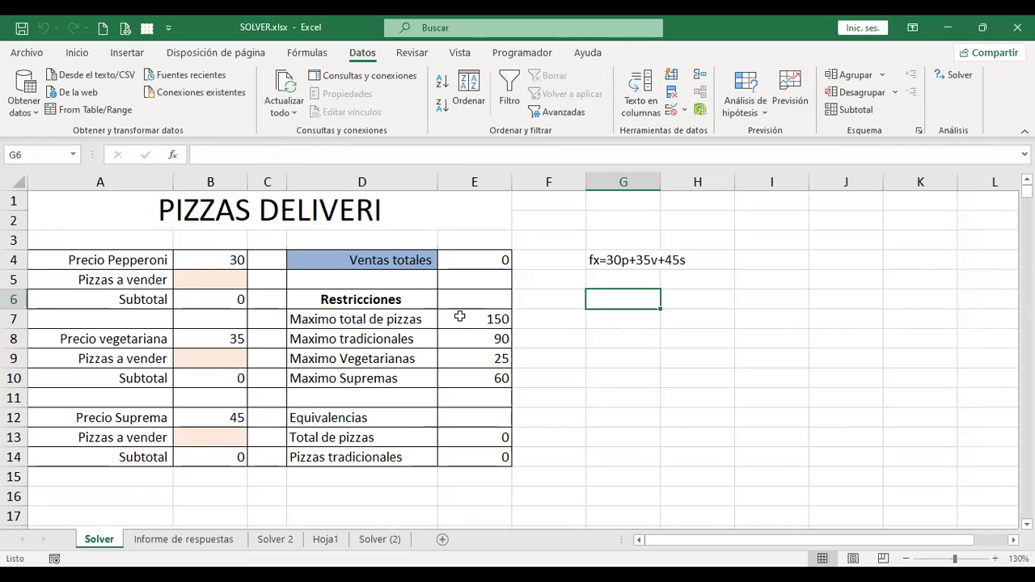
left_click(477, 262)
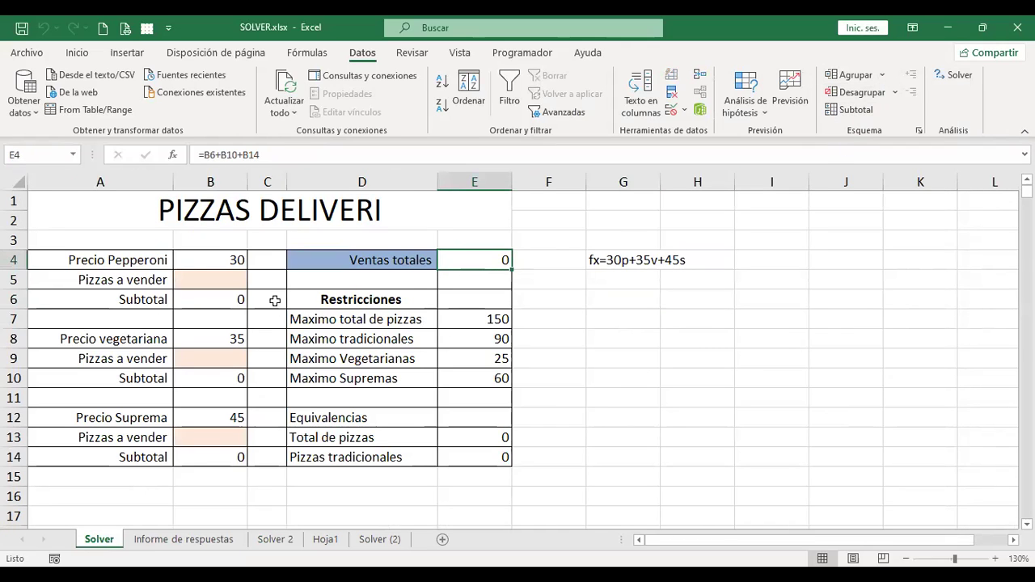
left_click(956, 76)
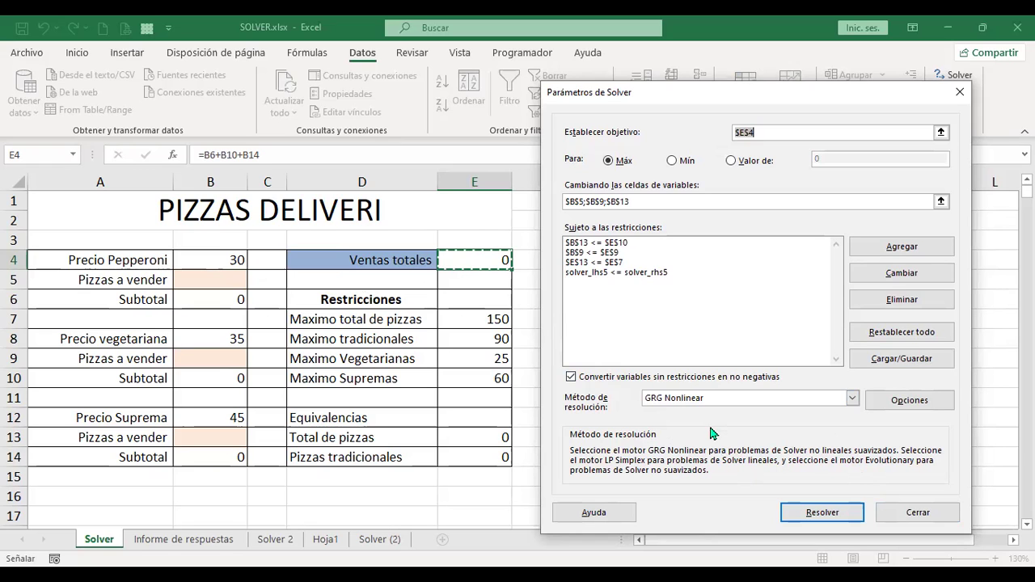
left_click(834, 513)
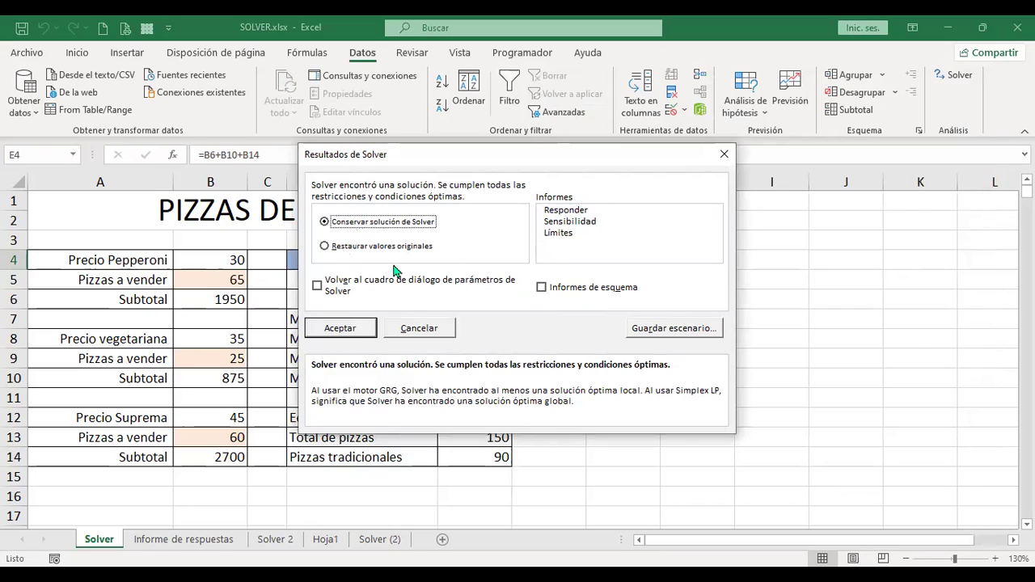
left_click(340, 329)
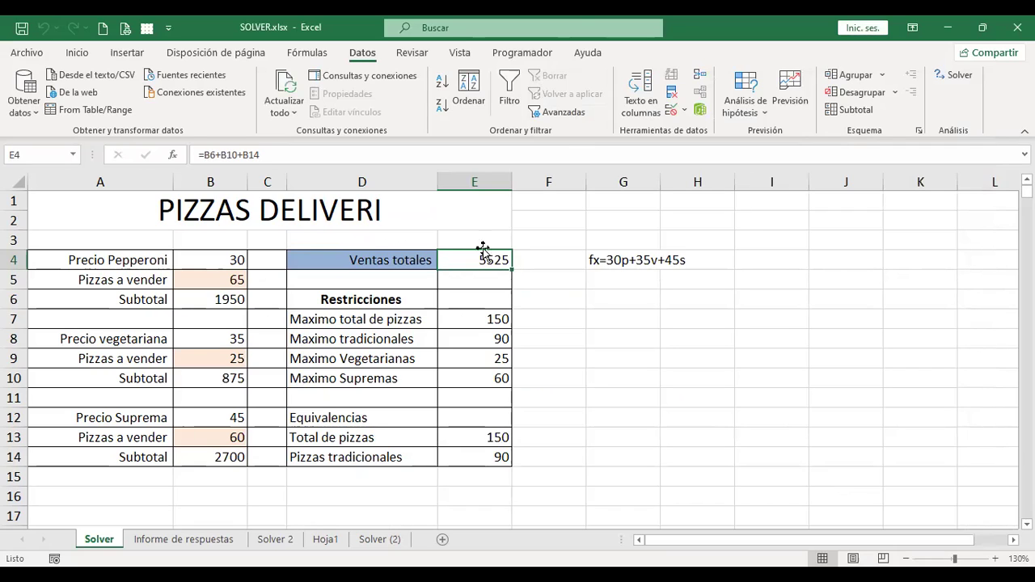
Review the solved pizza quantities in cells B5, B9 and B13 and the total sales formula in E4.
left_click(218, 275)
left_click(215, 359)
left_click(214, 437)
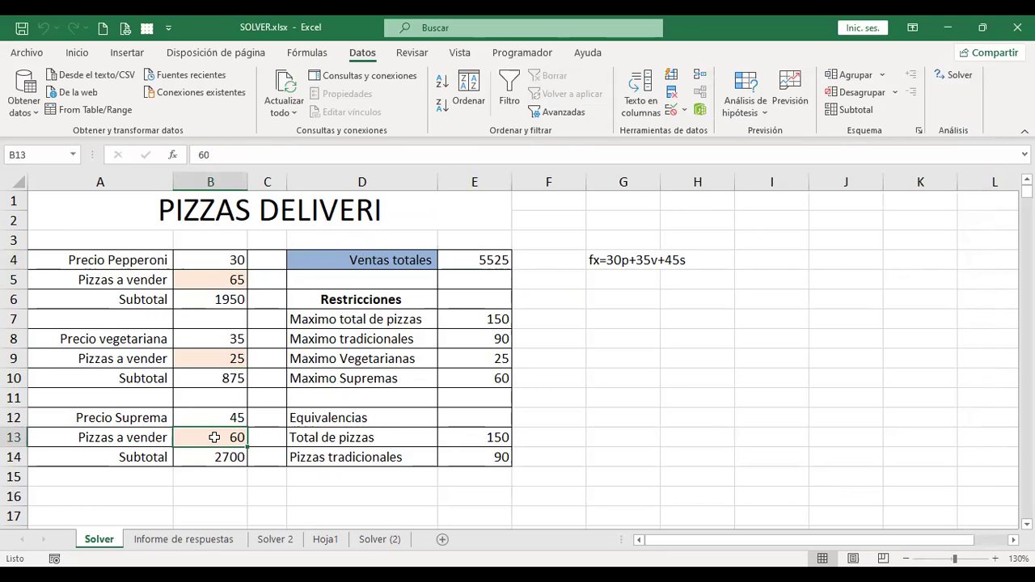
left_click(230, 279)
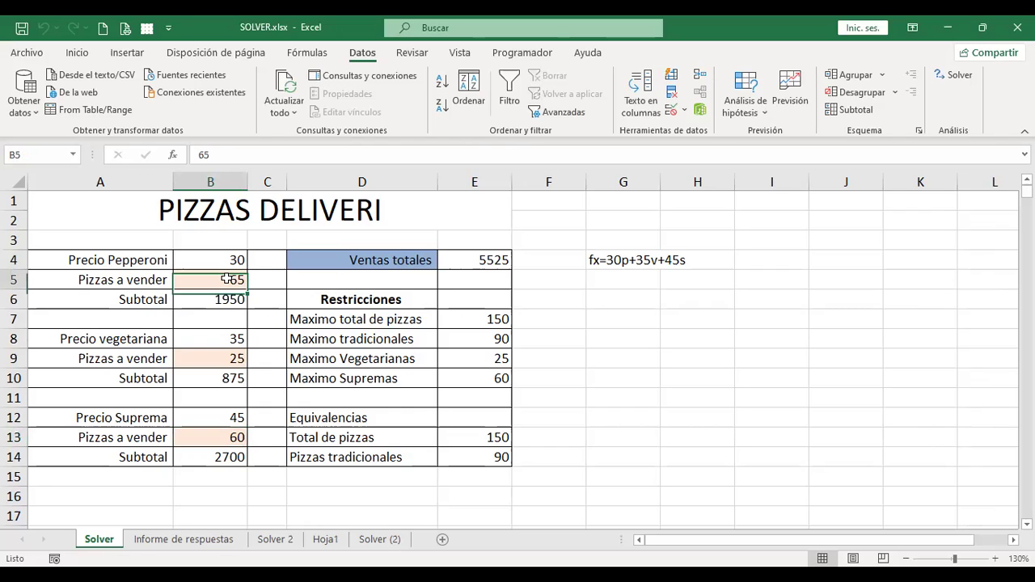
left_click(218, 356)
left_click(225, 437)
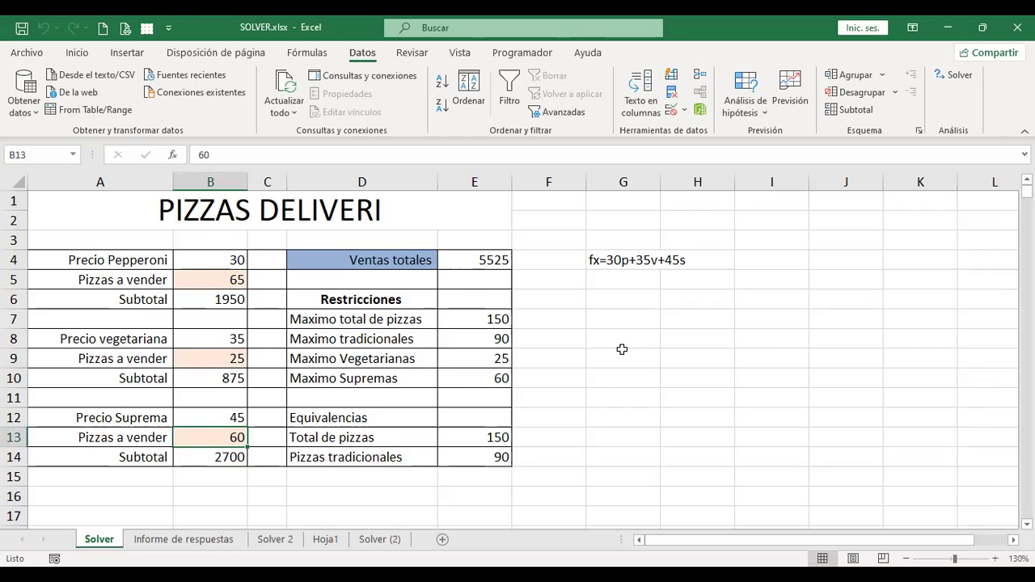
left_click(470, 259)
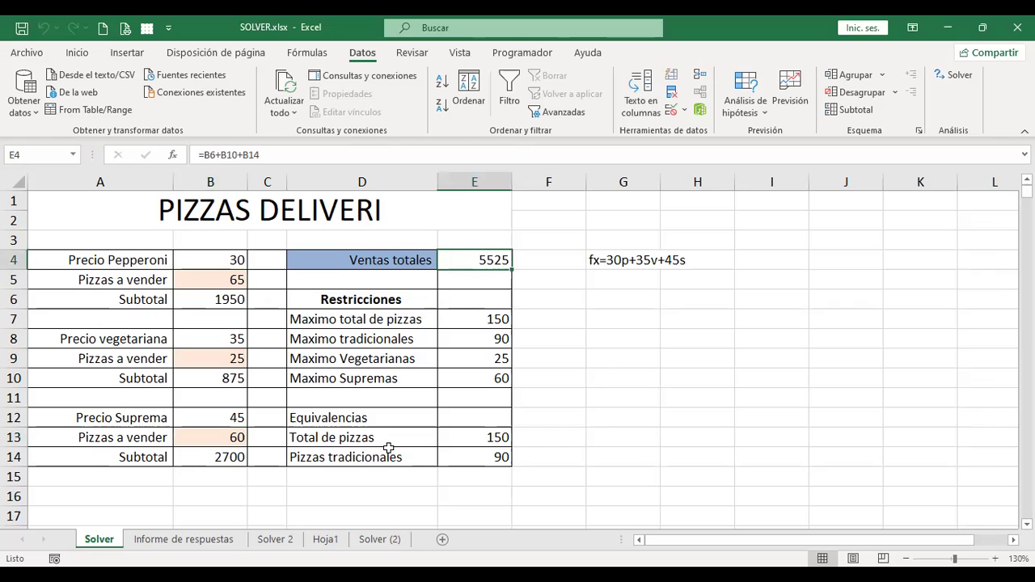
On the Solver 2 sheet, change the Solver objective for cell D8 to Mín and solve.
left_click(319, 540)
left_click(274, 540)
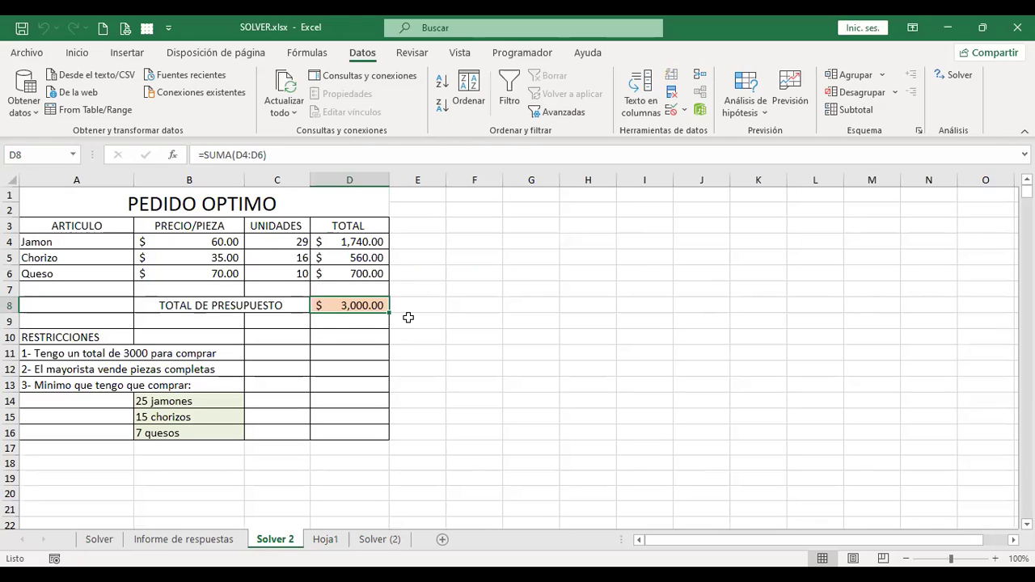
left_click(958, 77)
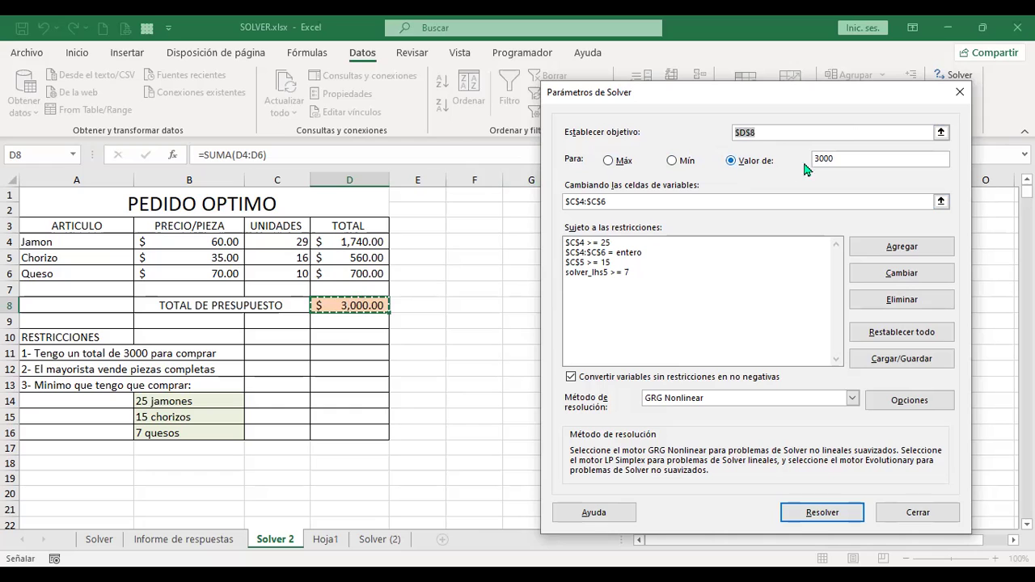
left_click(674, 160)
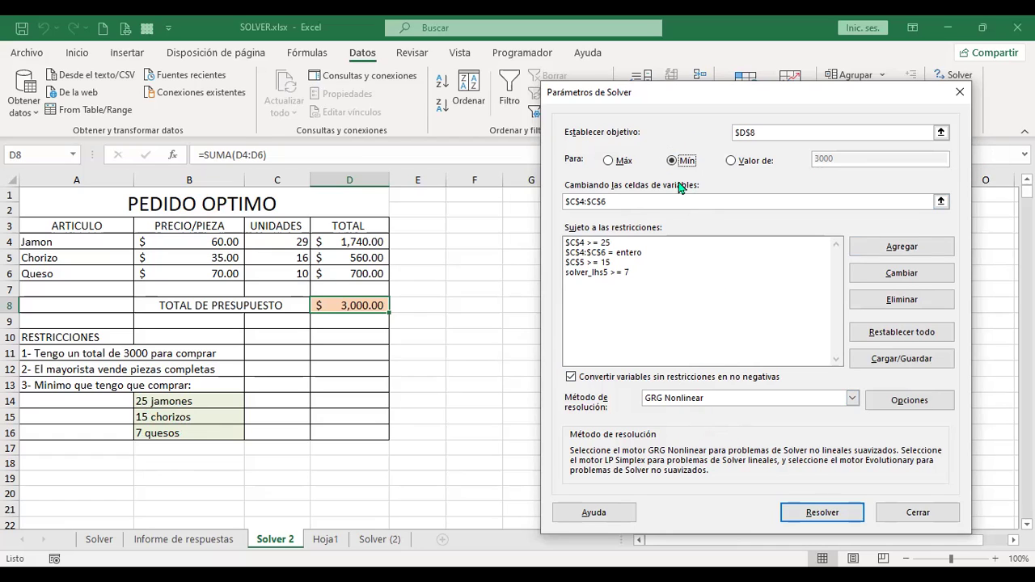
left_click(840, 514)
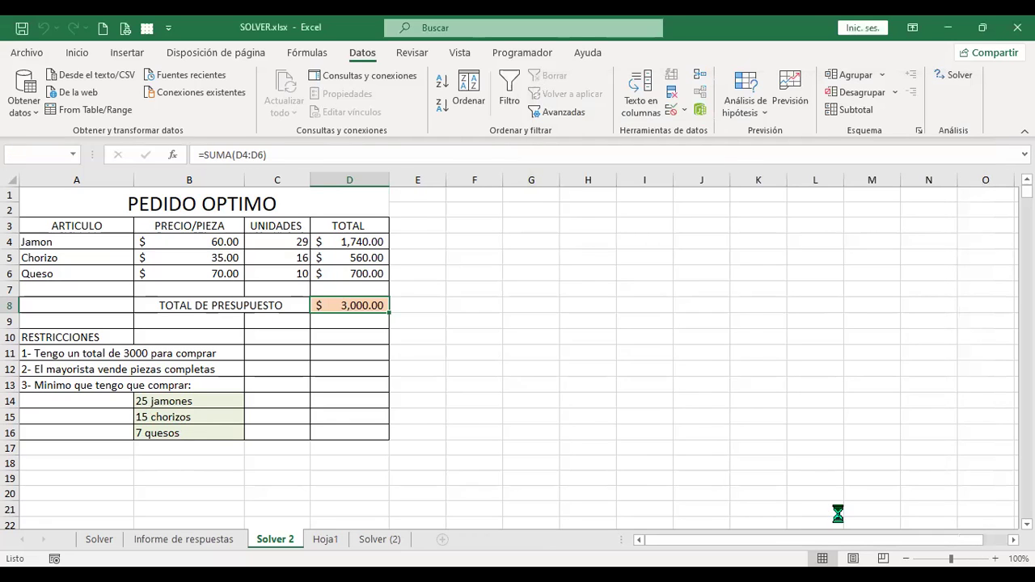
Keep the Solver solution for the PEDIDO OPTIMO table and generate the Responder report.
left_click_drag(545, 165, 724, 179)
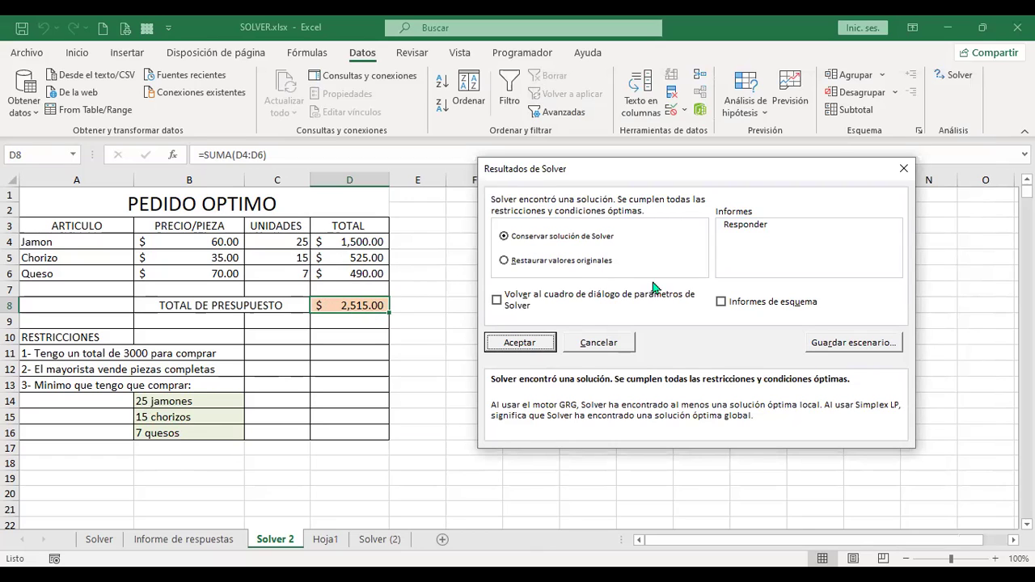
left_click(751, 224)
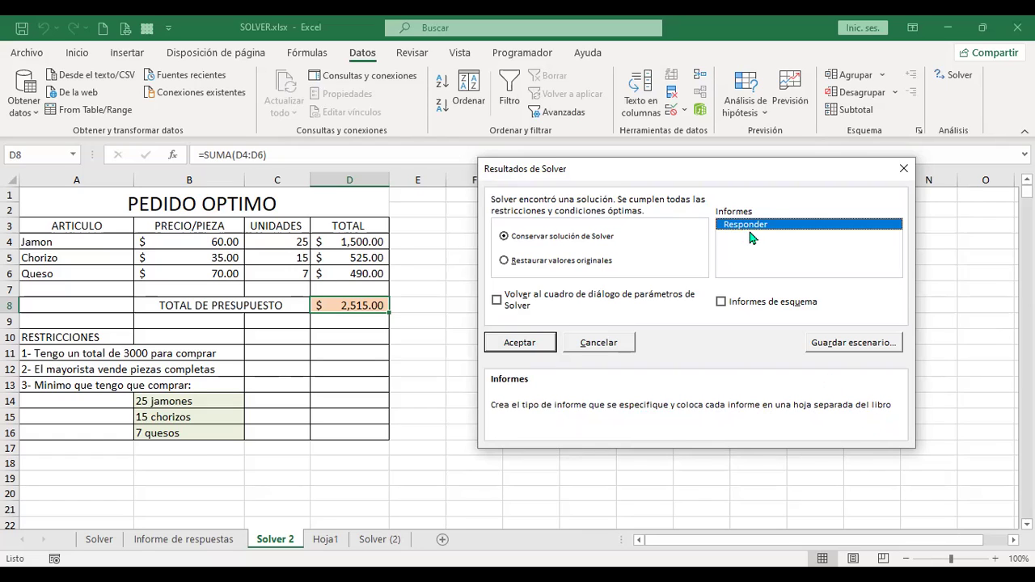
left_click(507, 346)
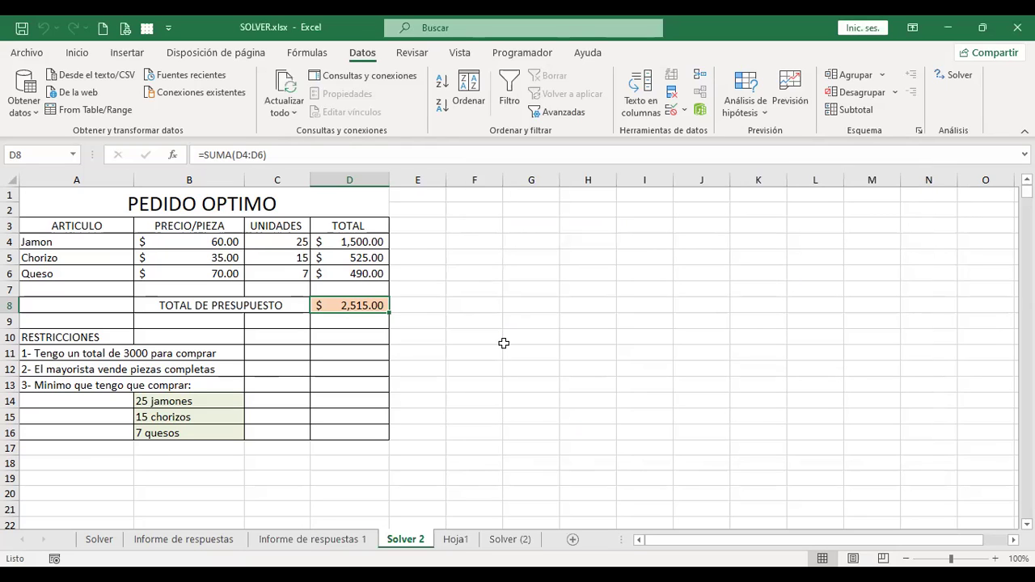
Open the Informe de respuestas 1 sheet and examine its header and the objective cell's original and final values.
left_click(354, 547)
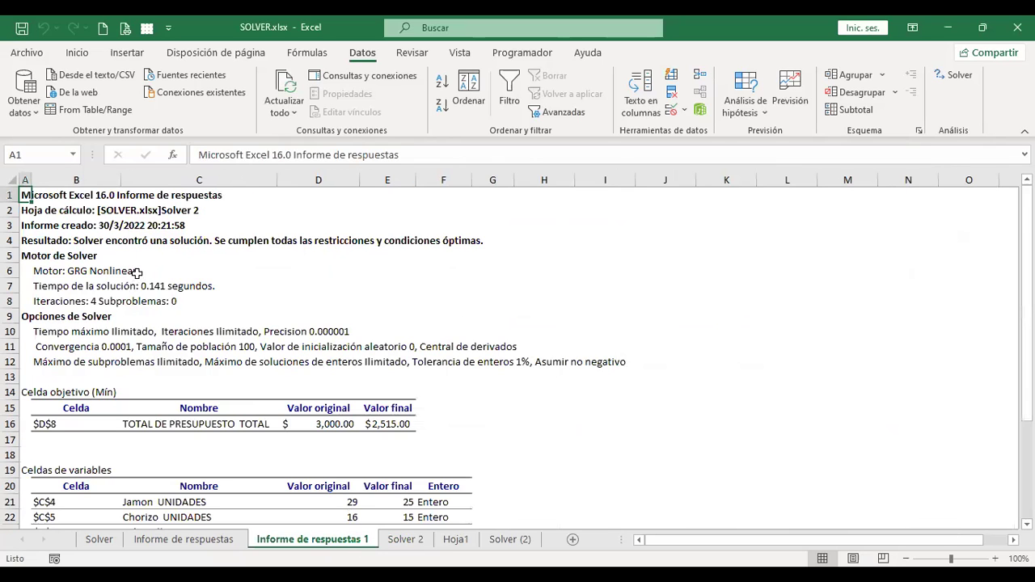
left_click(68, 228)
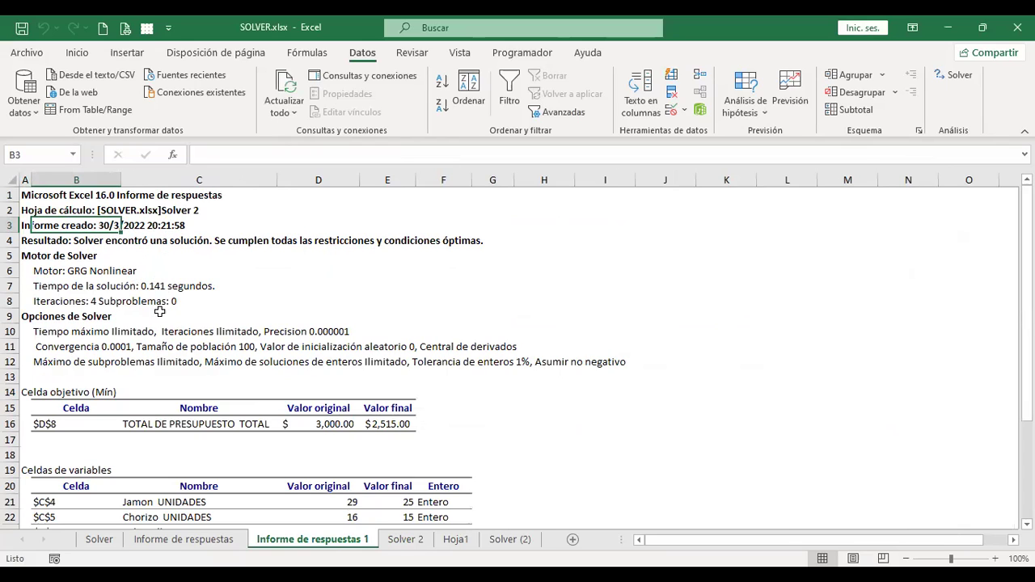
scroll(212, 347, "down", 2)
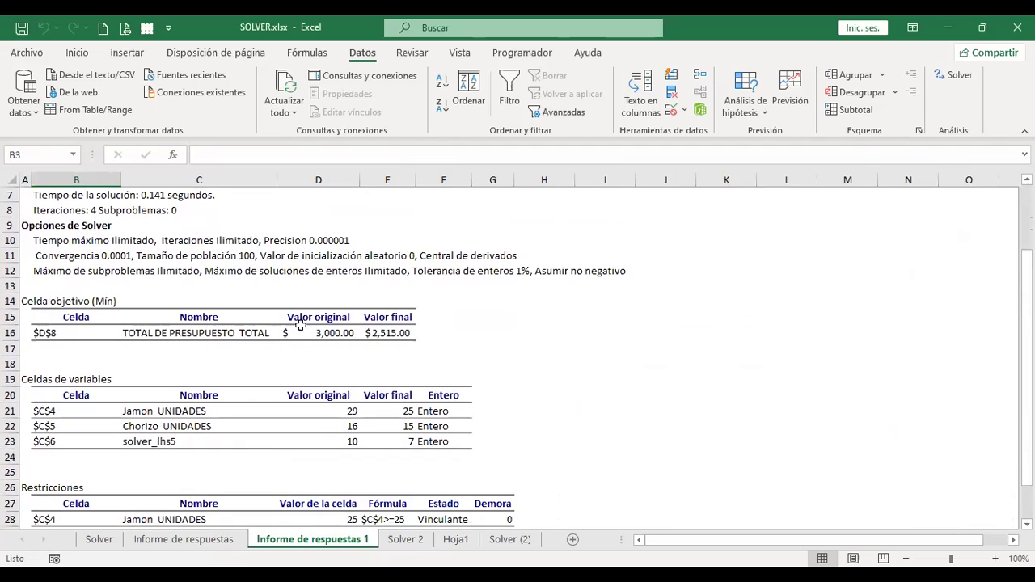
left_click(333, 332)
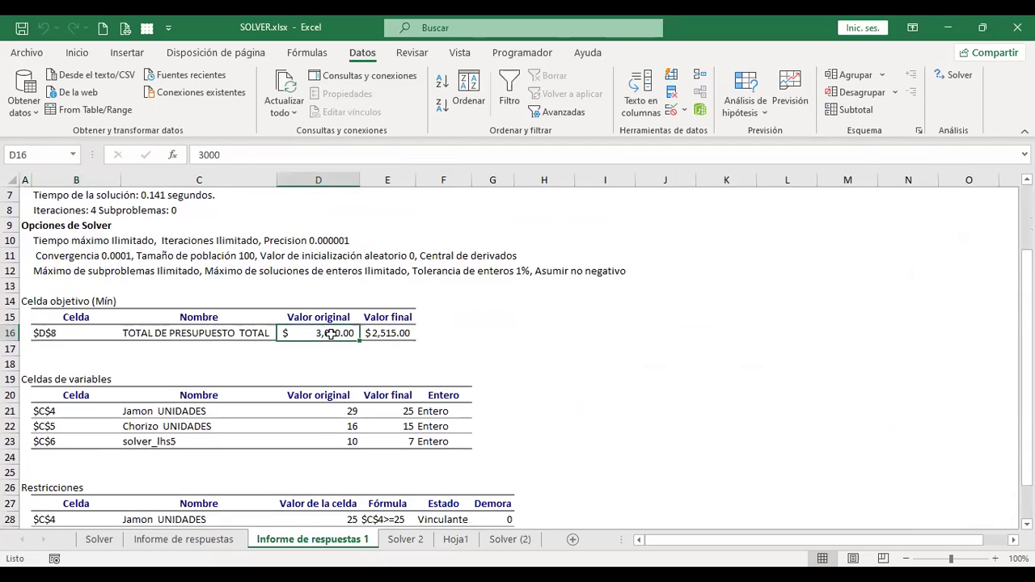
left_click(425, 328)
left_click(386, 329)
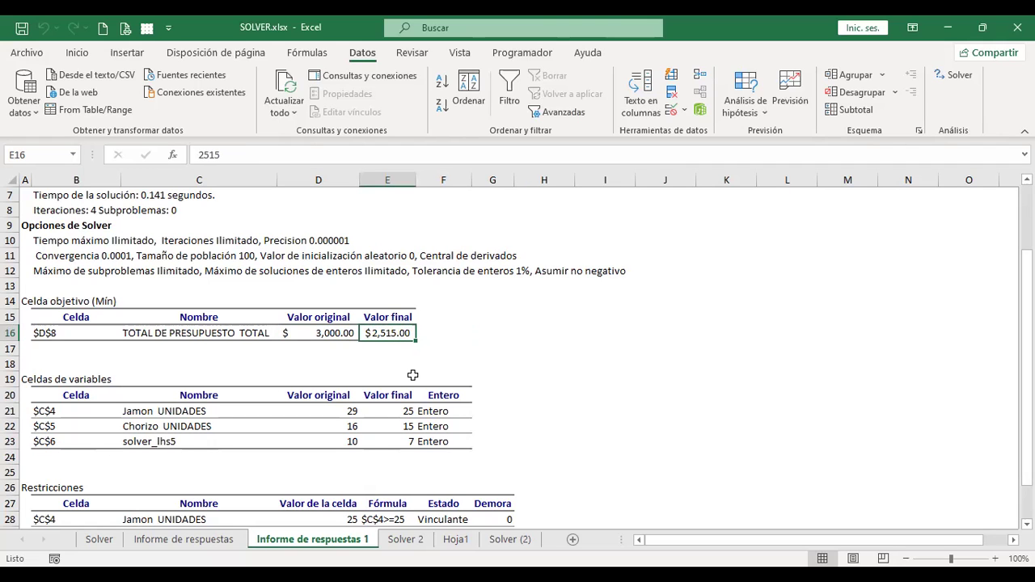
Compare the variable cells' original and final values, examine the restrictions and their status, and return to the Solver 2 sheet.
scroll(413, 366, "down", 2)
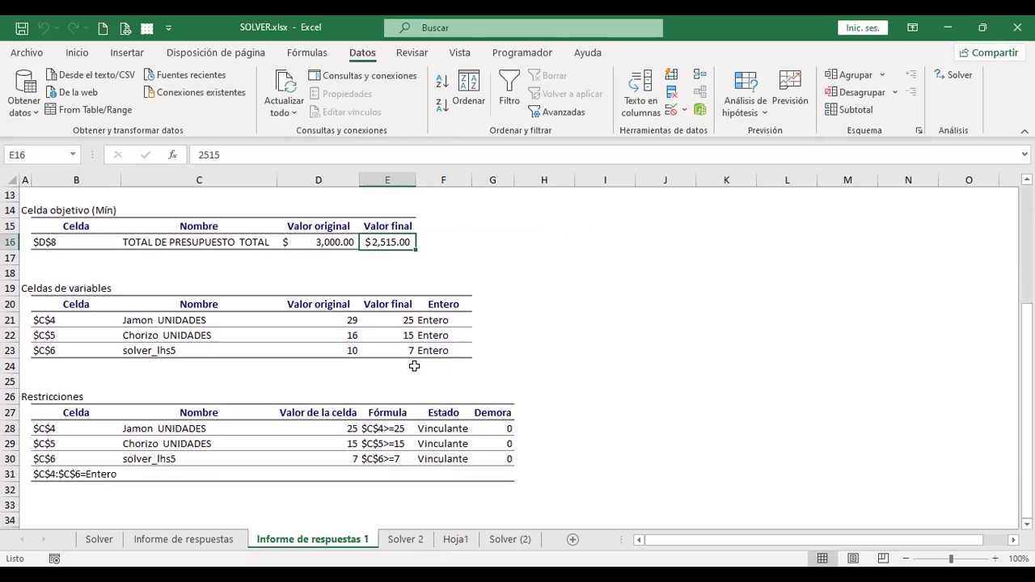
left_click_drag(330, 322, 331, 350)
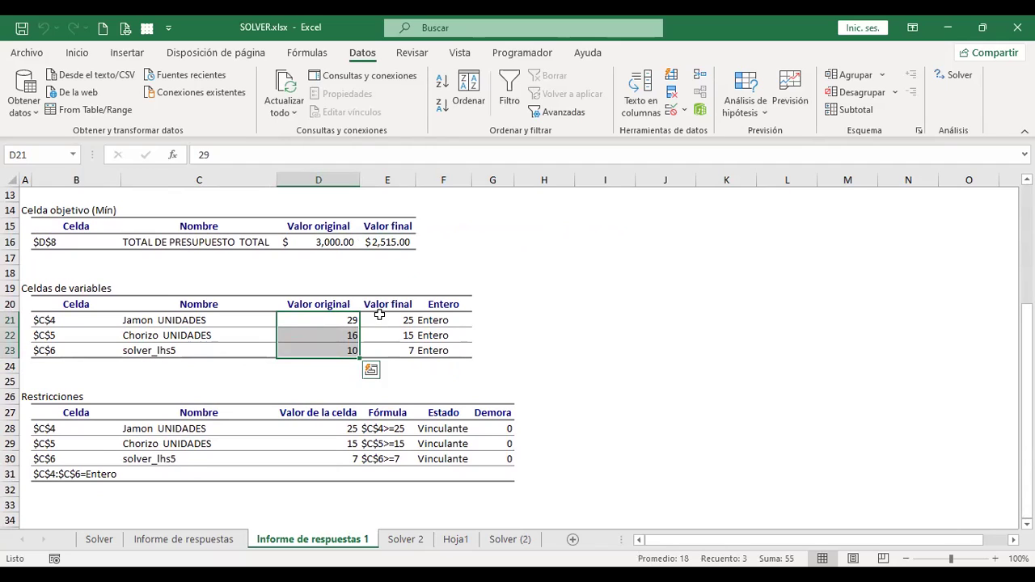
left_click_drag(392, 315, 393, 342)
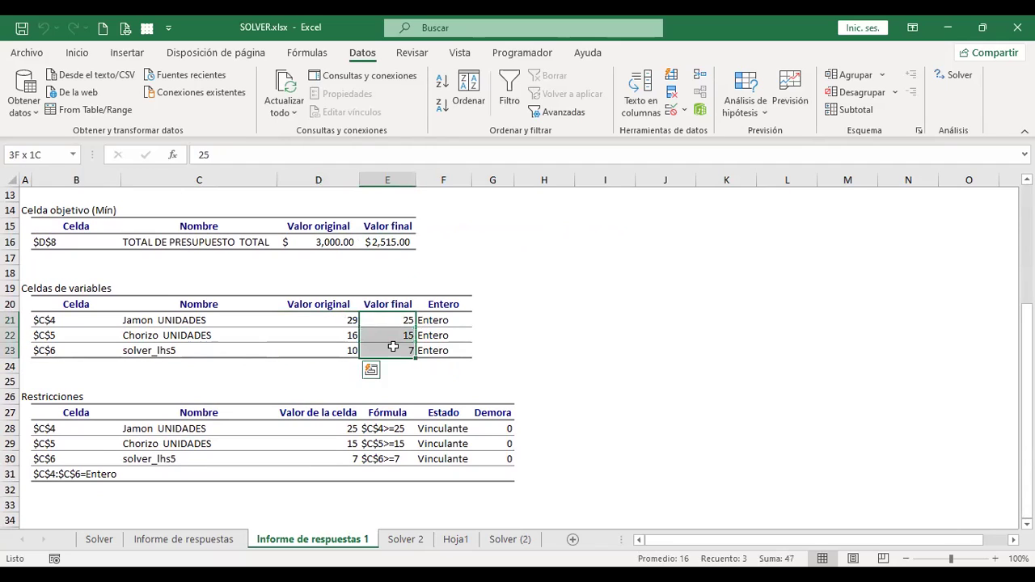
left_click(393, 243)
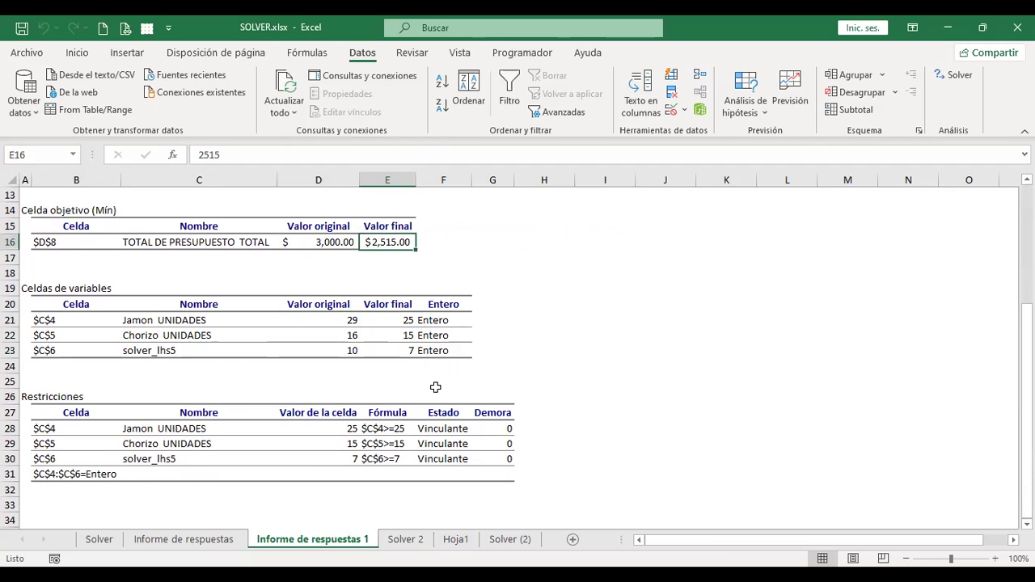
scroll(435, 387, "down", 1)
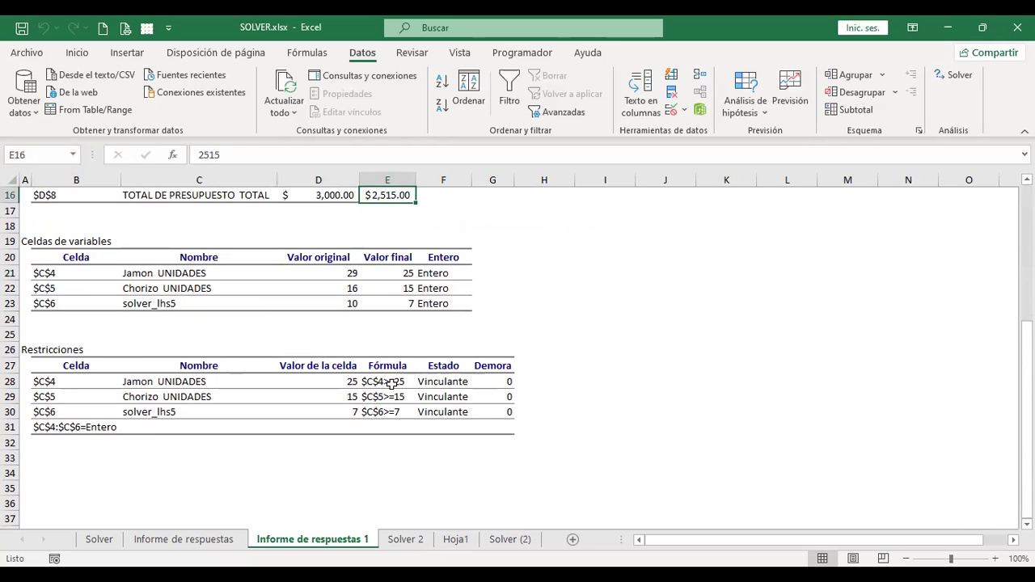
left_click(453, 381)
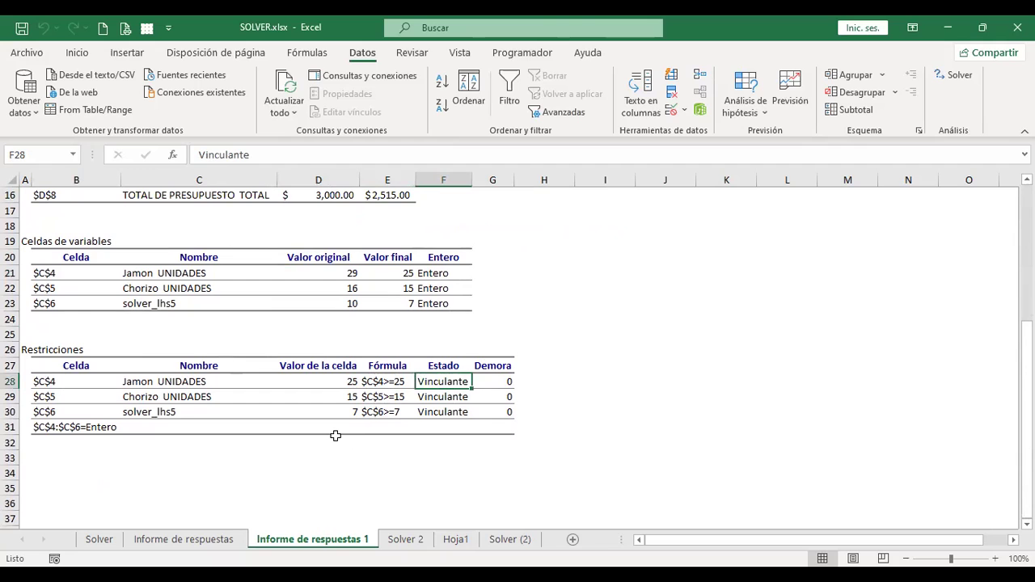
scroll(336, 436, "down", 1)
scroll(335, 436, "up", 1)
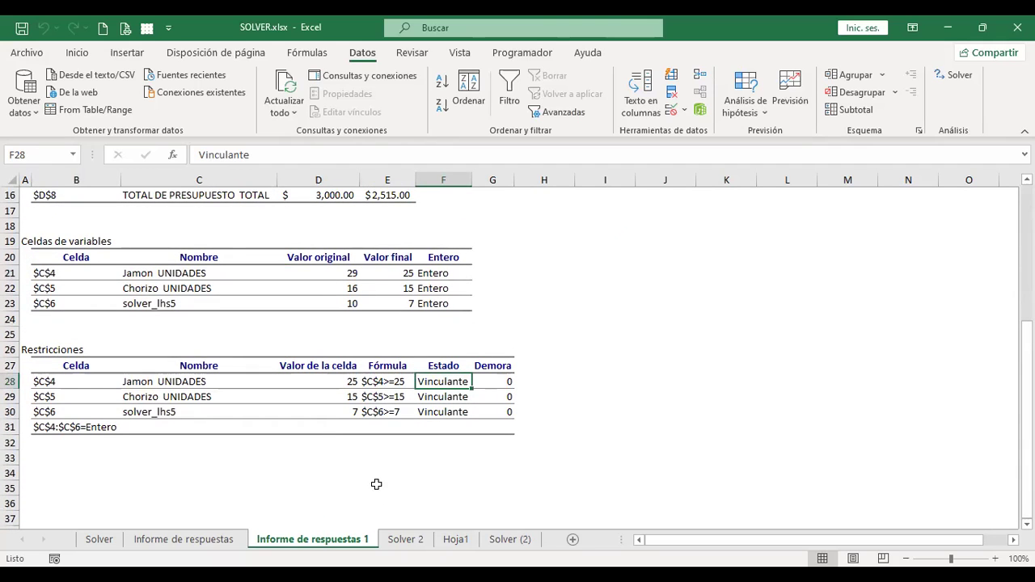
left_click(404, 541)
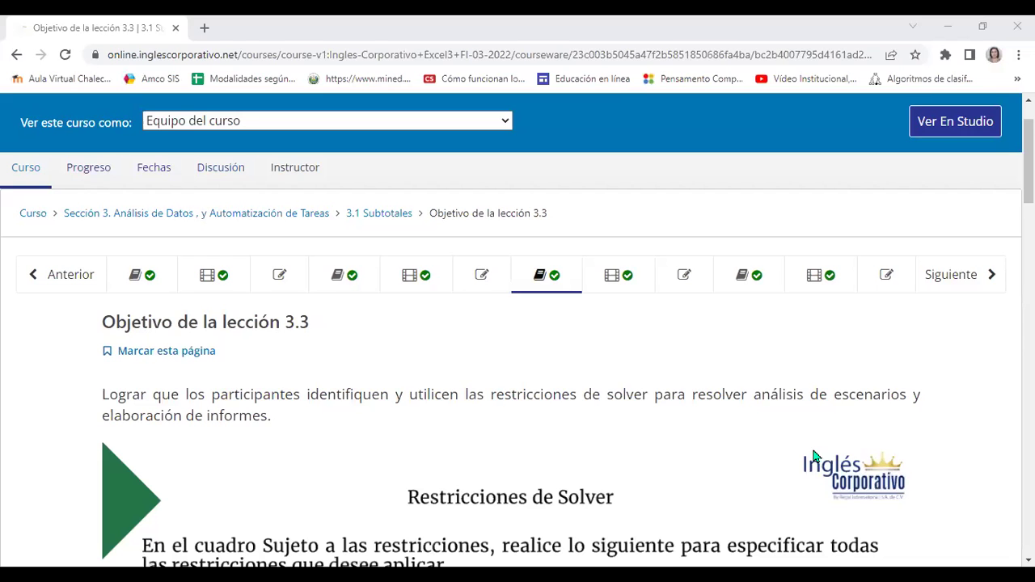
Switch to the browser course page, read the Restricciones de Solver lesson in full screen, and go to the next unit.
scroll(663, 224, "down", 1)
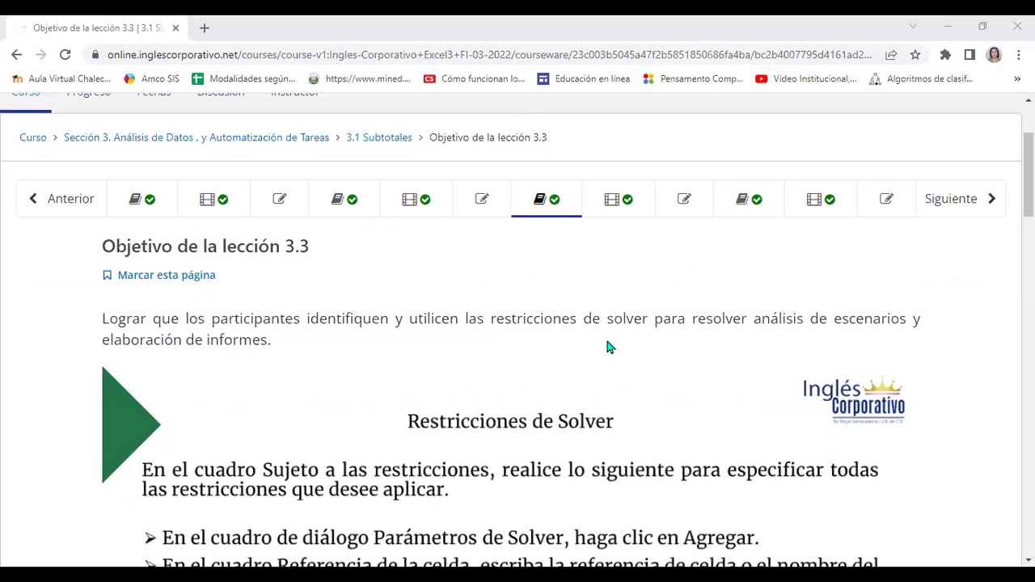
scroll(612, 338, "down", 1)
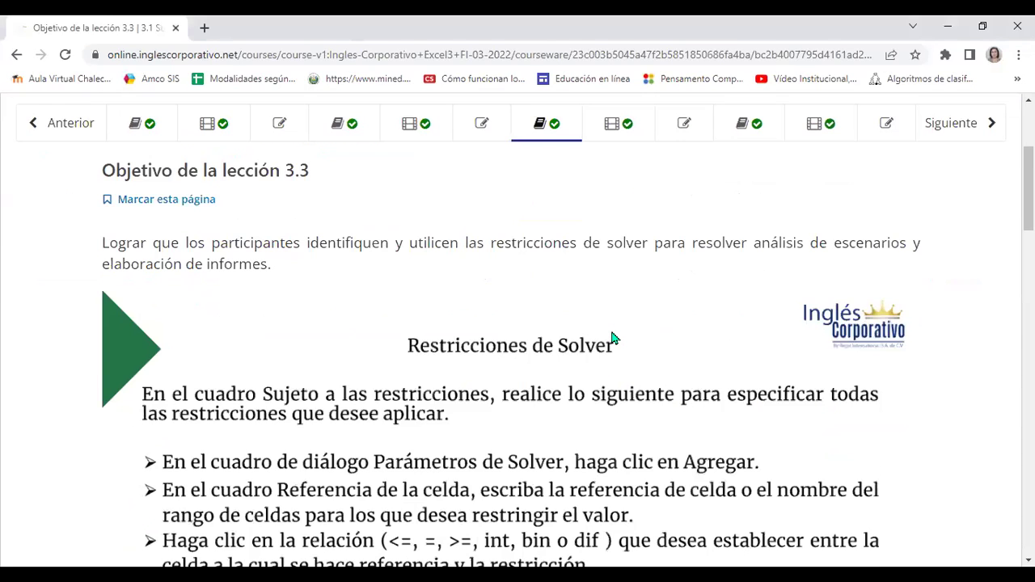
key("F11")
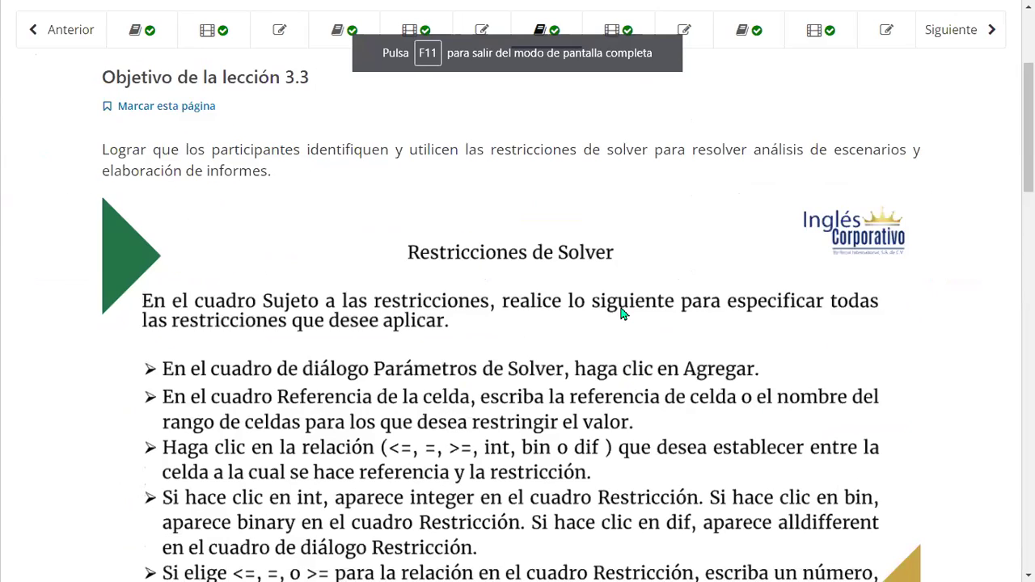
scroll(623, 313, "down", 1)
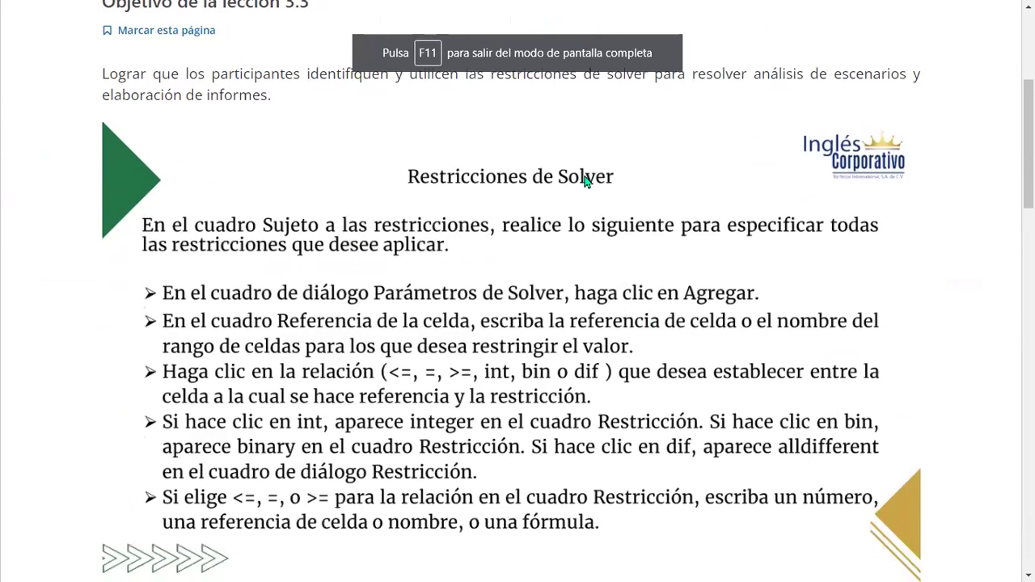
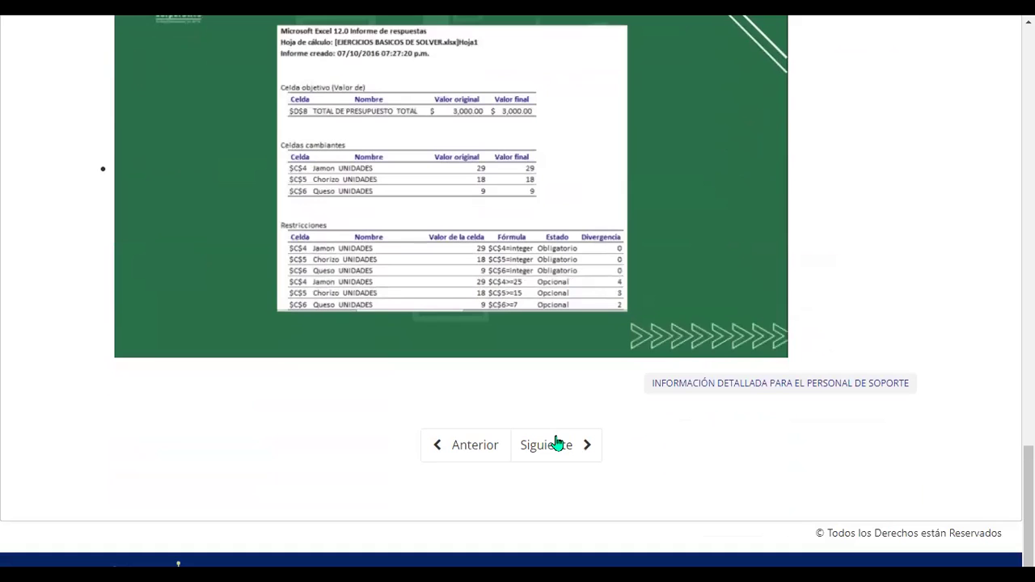
left_click(556, 443)
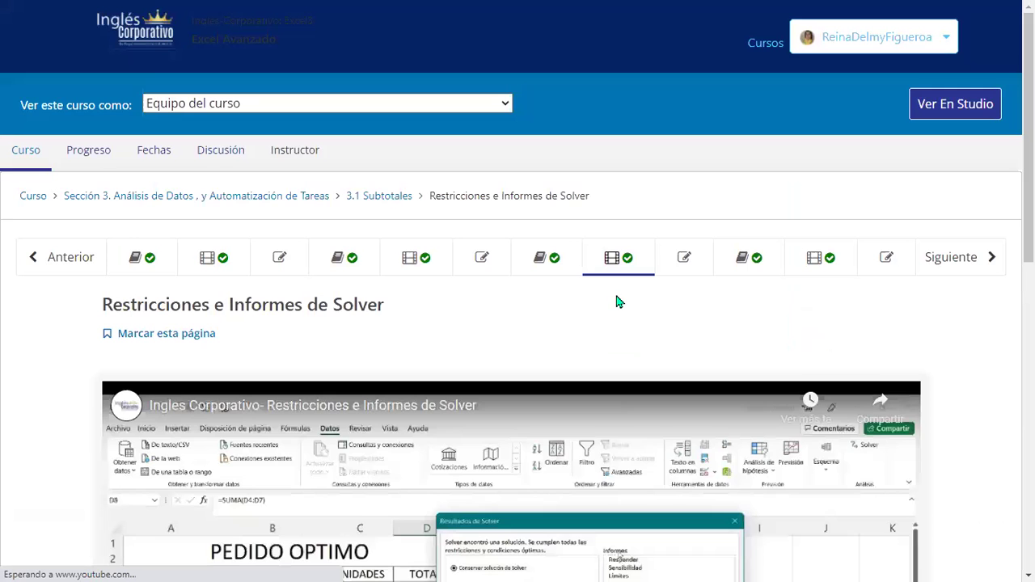
Examine the Restricciones e Informes de Solver course unit down to the text about the Excel practice file.
scroll(661, 376, "down", 5)
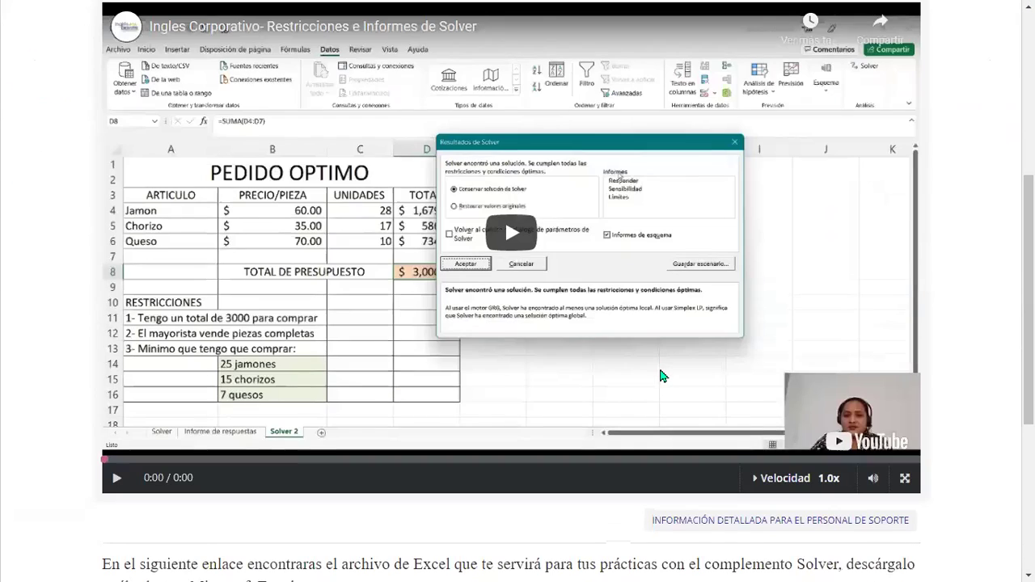
scroll(661, 375, "down", 3)
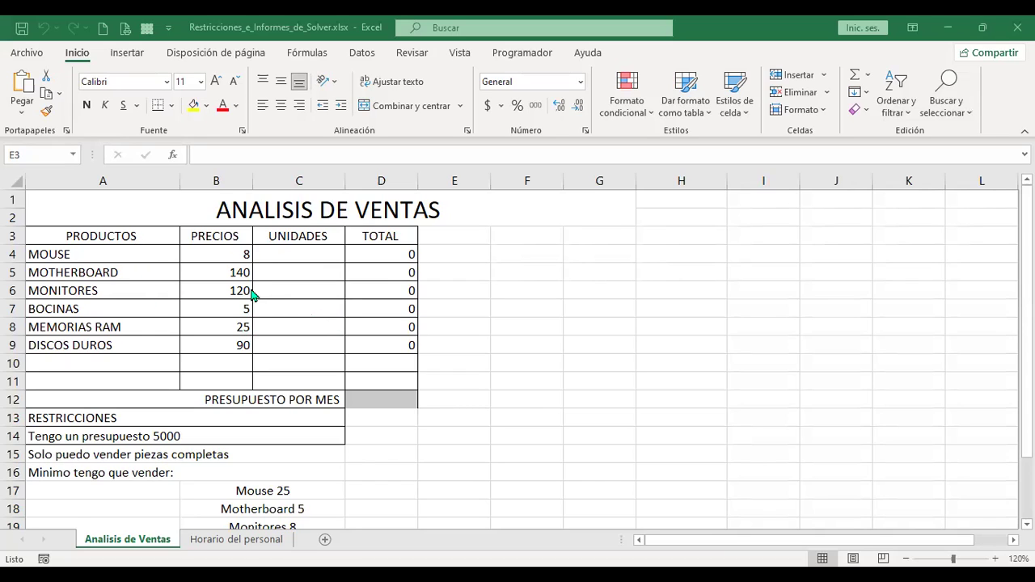
In the Restricciones_e_Informes_de_Solver workbook in Excel, examine the Analisis de Ventas units, total formula, budget cell and minimum sales restrictions.
left_click(280, 250)
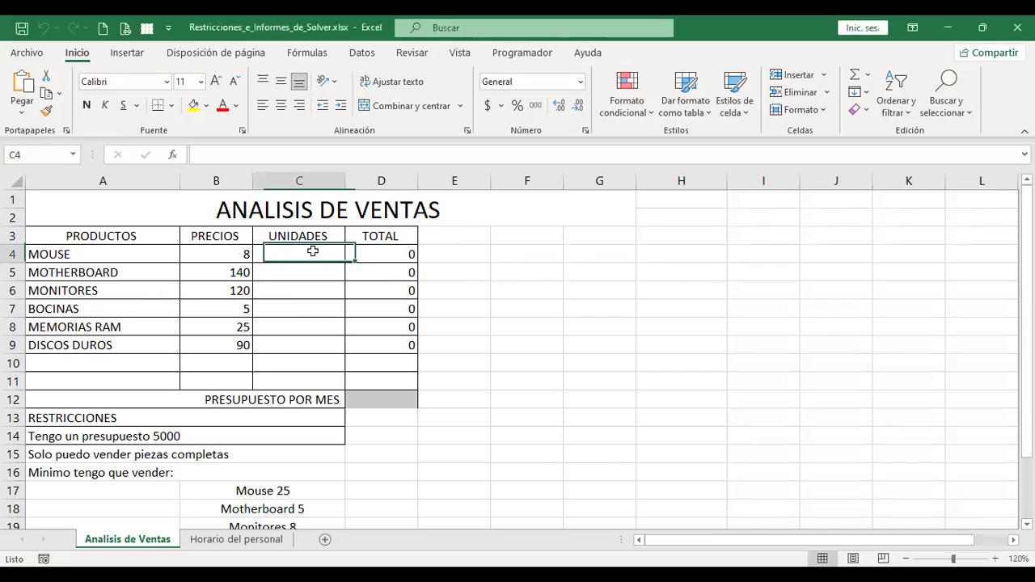
left_click(388, 248)
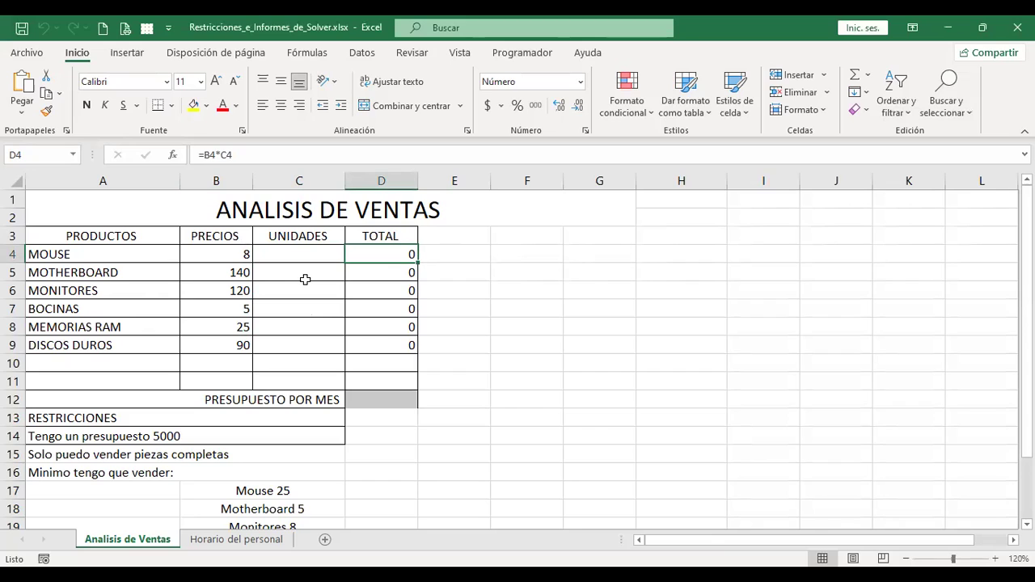
left_click(383, 395)
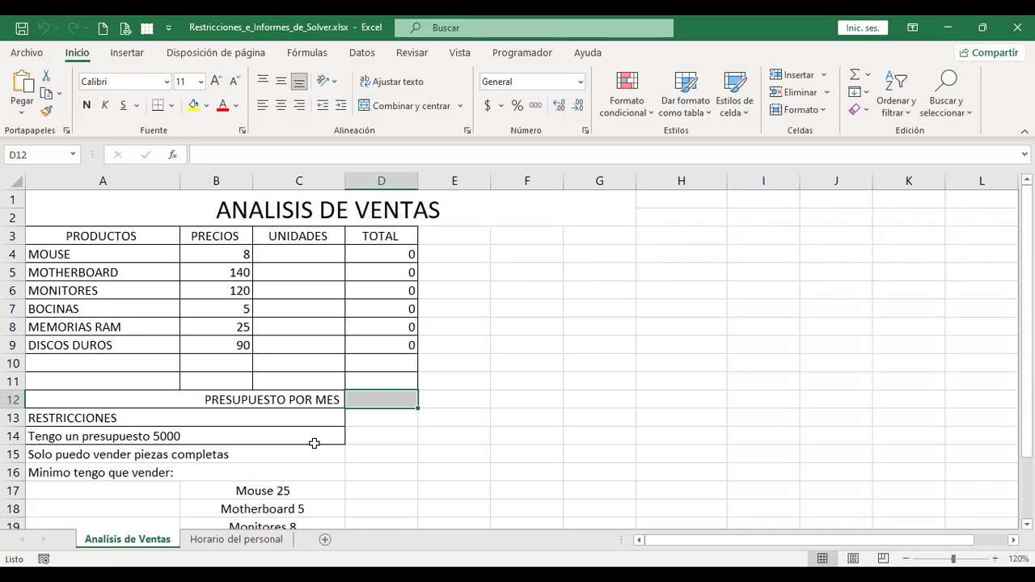
scroll(315, 444, "down", 2)
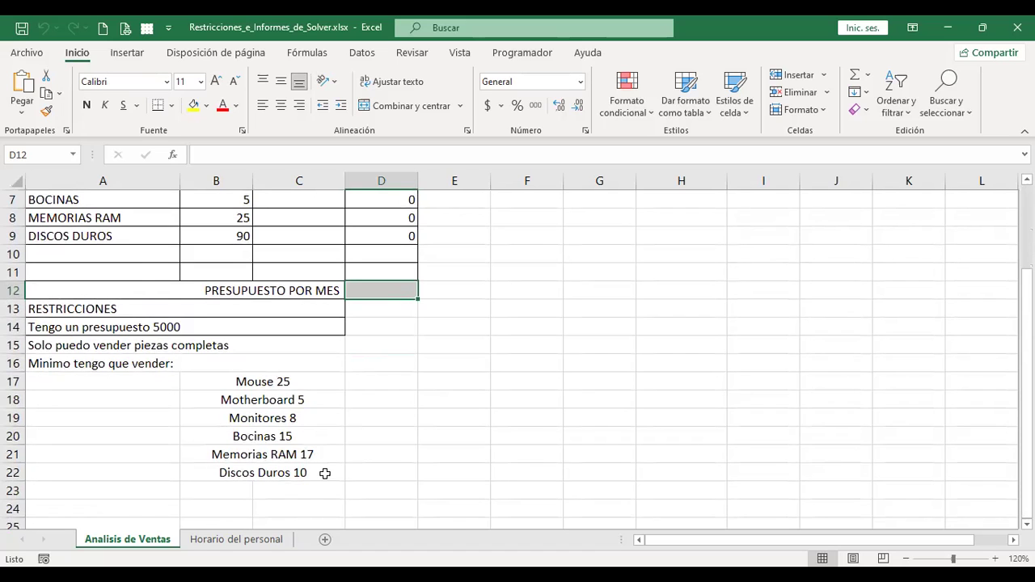
scroll(324, 473, "up", 2)
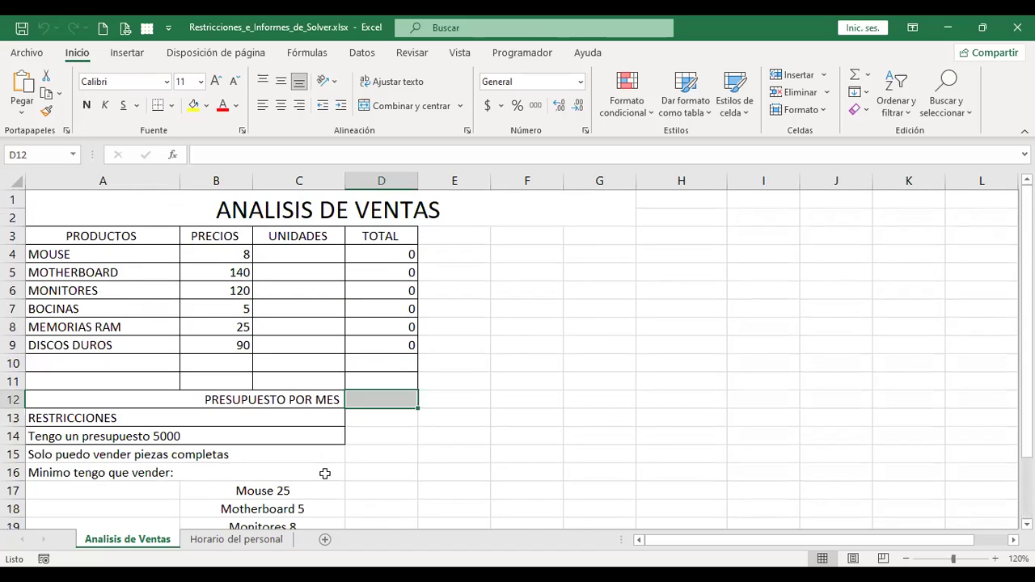
scroll(336, 455, "down", 2)
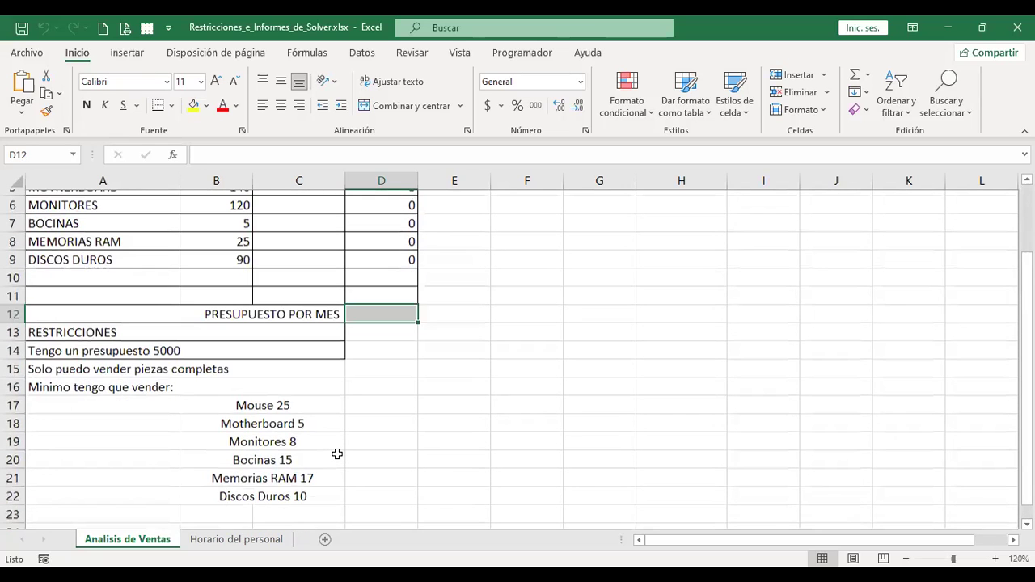
scroll(337, 455, "down", 1)
scroll(336, 455, "up", 2)
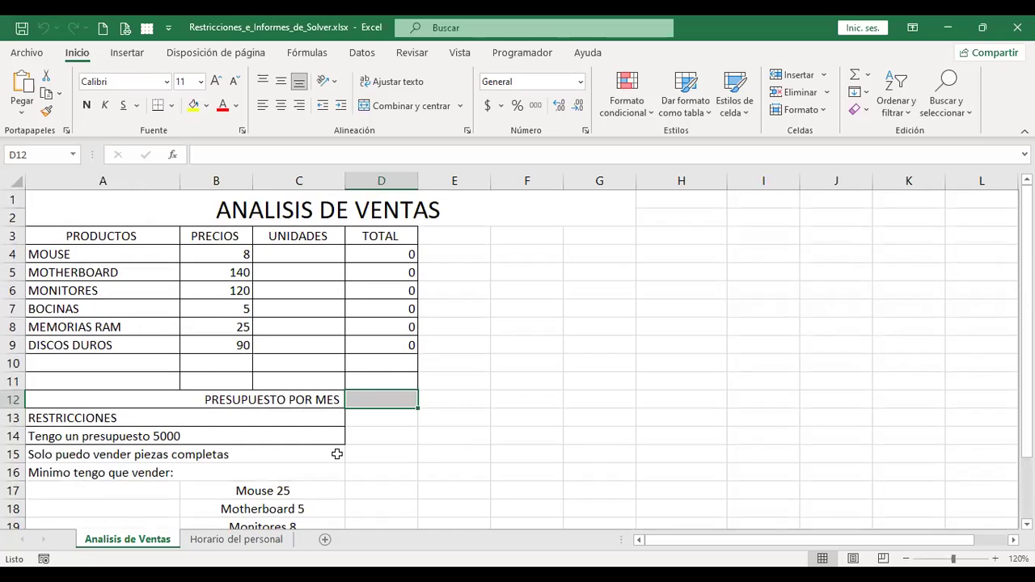
Review the MOUSE units cell, the PRESUPUESTO POR MES cell and the full list of restrictions once more.
left_click(313, 253)
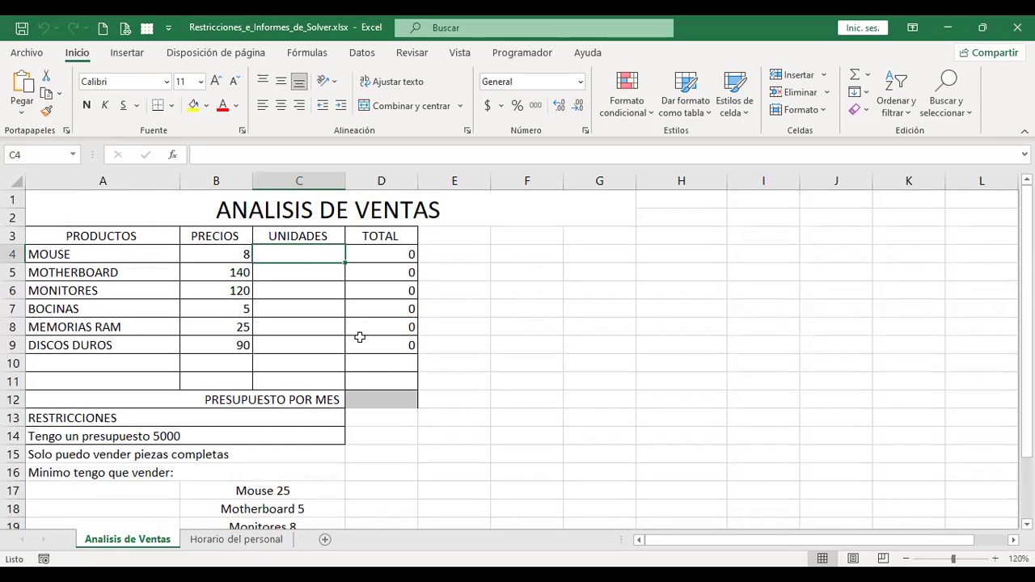
left_click(377, 397)
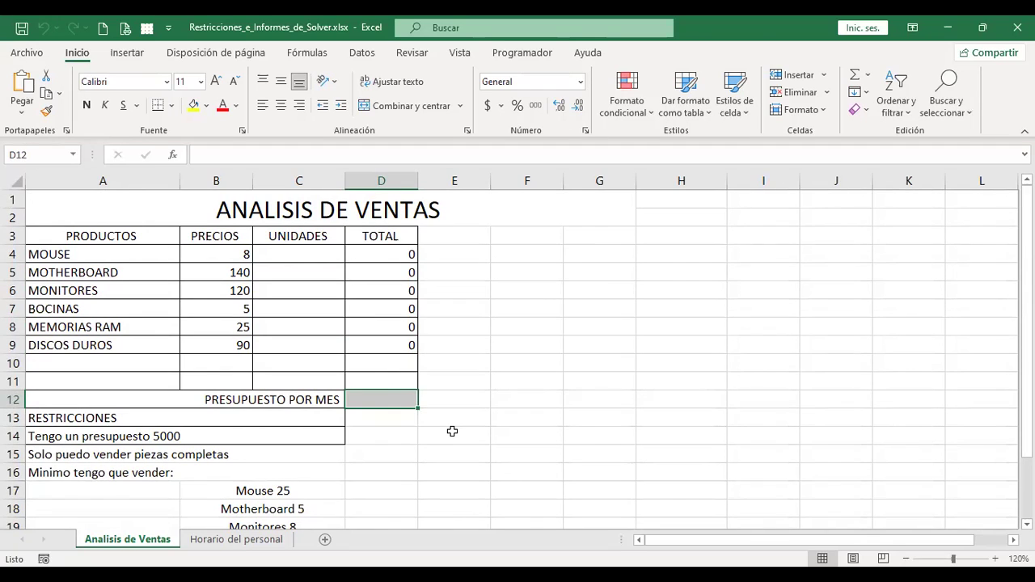
scroll(453, 431, "down", 1)
scroll(453, 431, "up", 1)
scroll(402, 378, "down", 6)
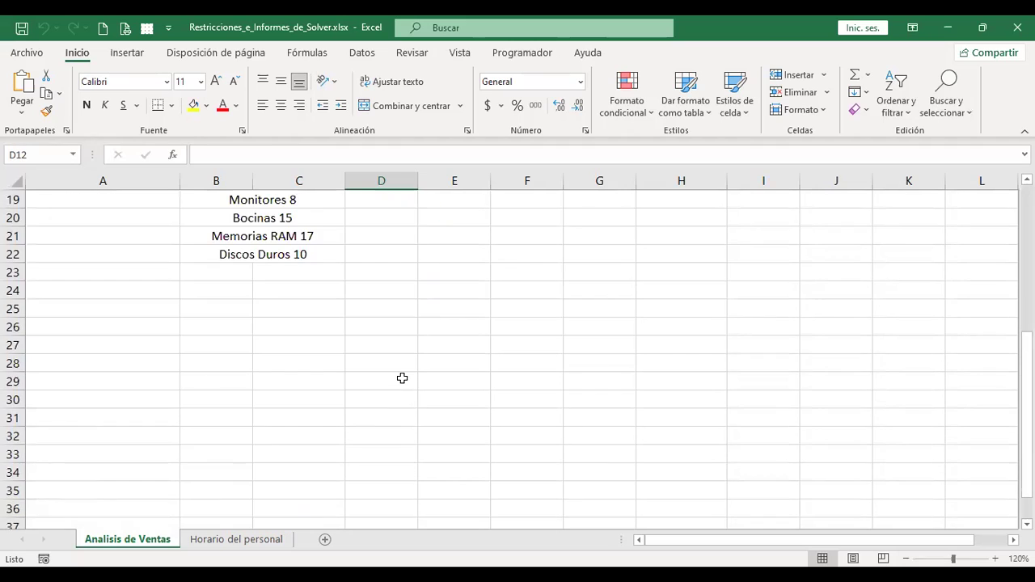
scroll(402, 379, "up", 6)
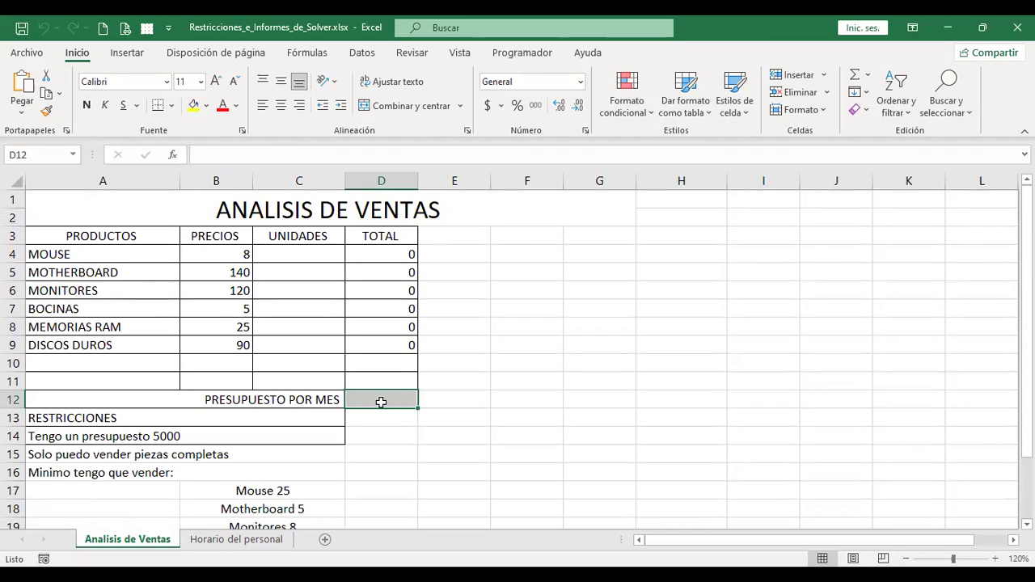
left_click(447, 398)
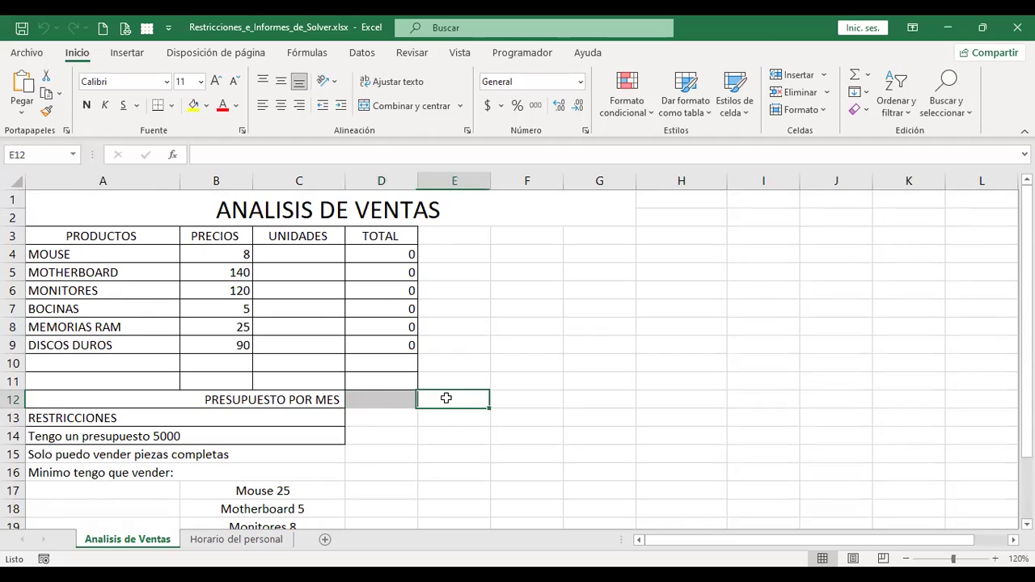
Enter +SUMA(D4:D9) in cell D12 to total the product amounts as PRESUPUESTO POR MES.
left_click(381, 396)
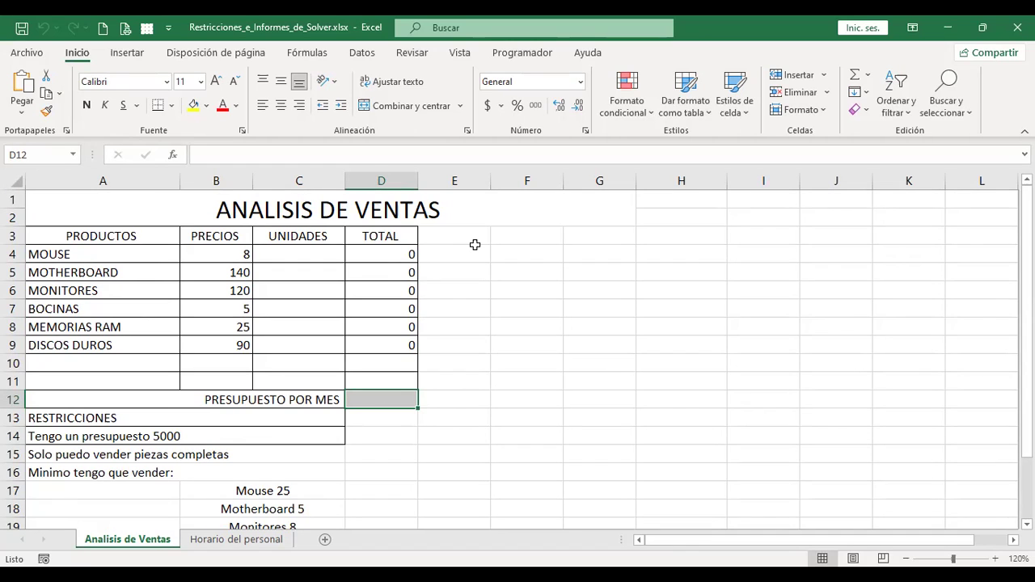
type("+s")
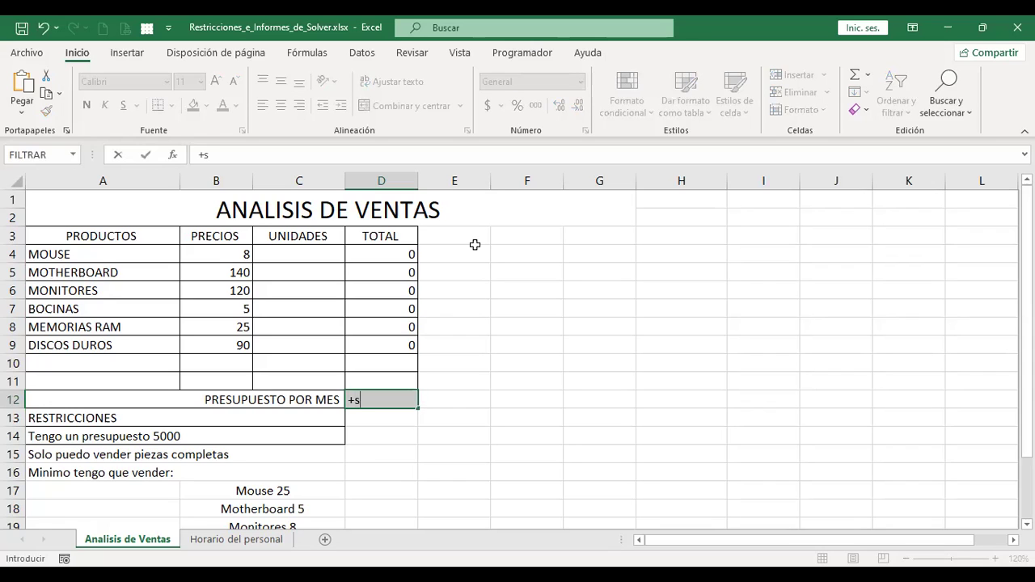
type("um")
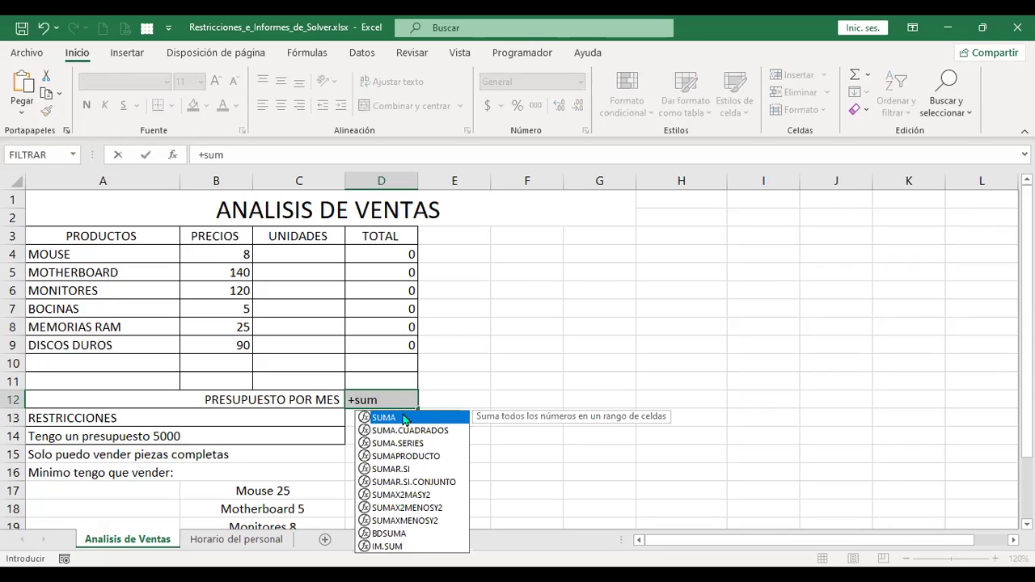
key("Tab")
left_click_drag(387, 254, 385, 344)
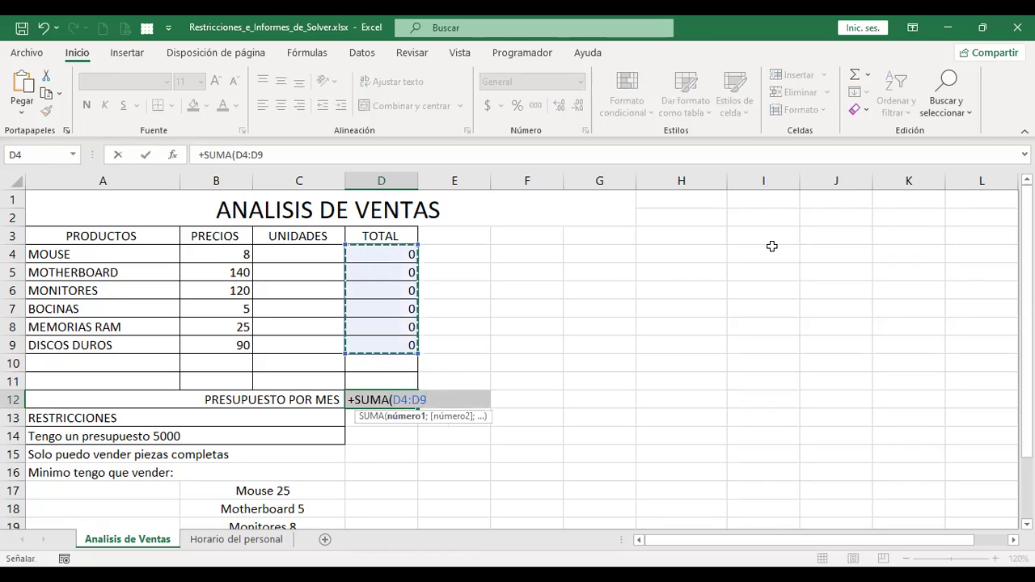
key("Return")
key("Up")
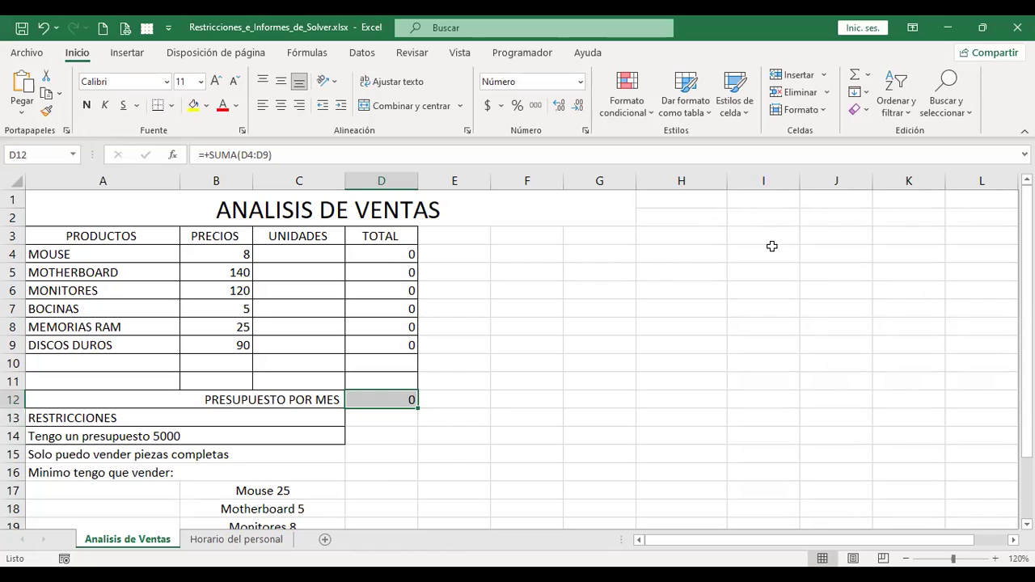
Open Solver and set the objective to cell $D$12 with a target value of 5000.
left_click(362, 54)
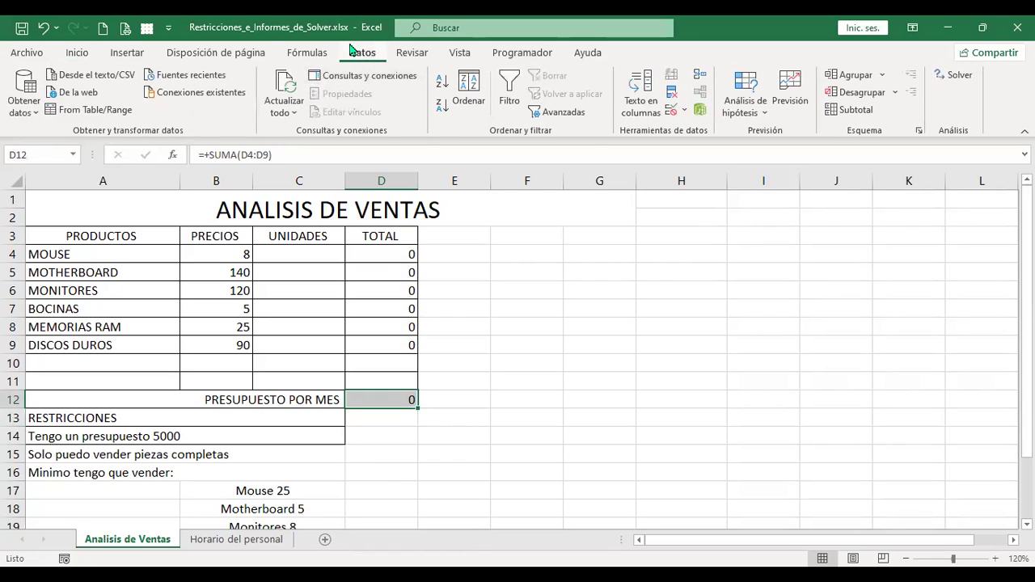
left_click(960, 77)
left_click(370, 399)
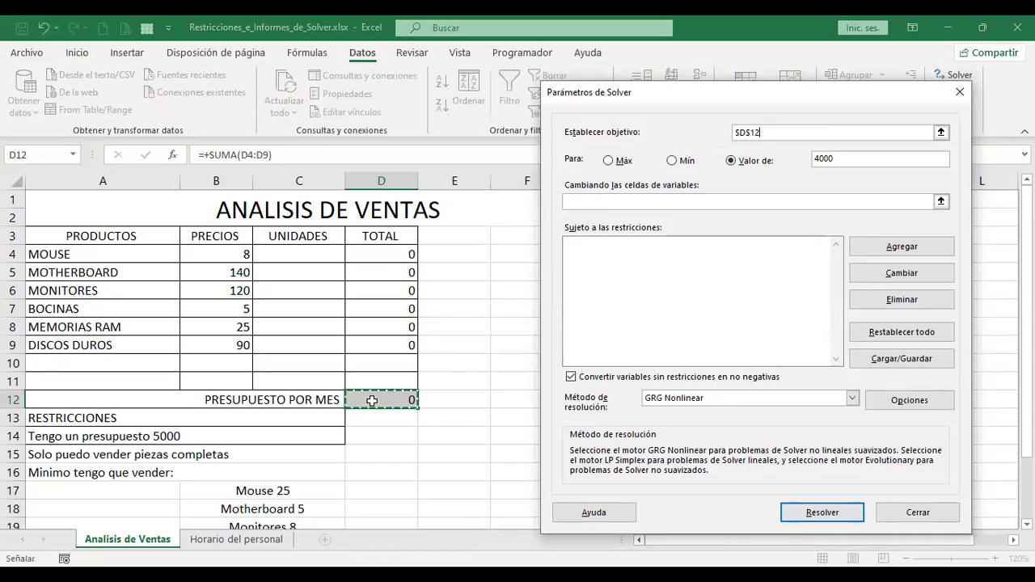
left_click(812, 135)
left_click_drag(824, 159, 856, 157)
key("BackSpace")
key("BackSpace")
key("BackSpace")
type("5000")
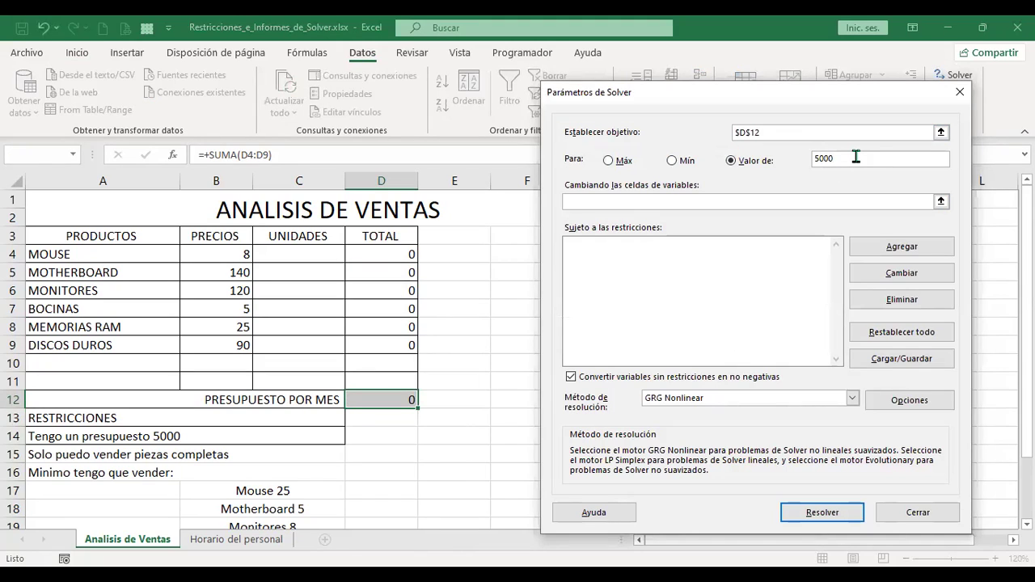
Set the UNIDADES range $C$4:$C$9 as Solver's variable cells.
left_click(762, 201)
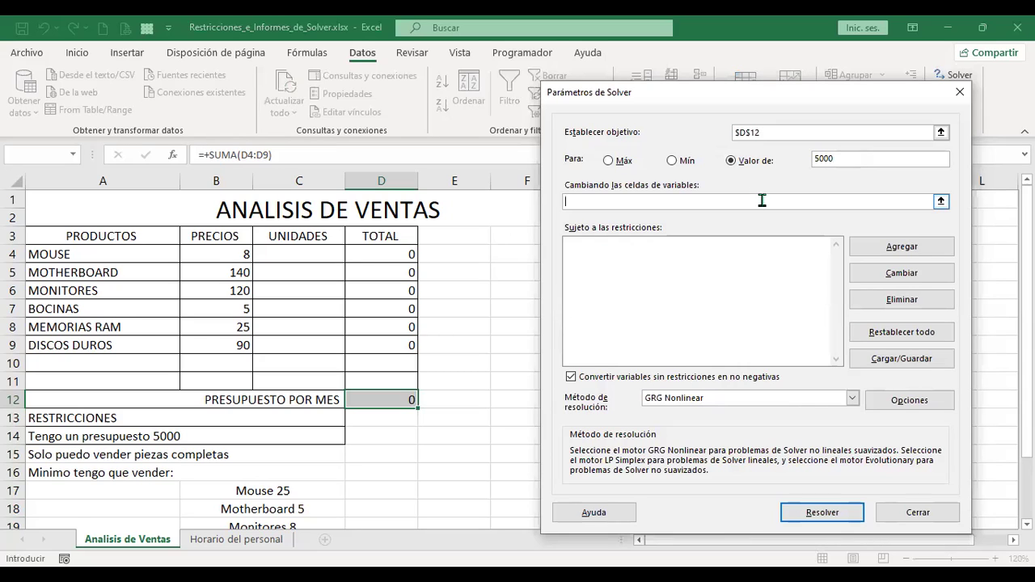
left_click(310, 254)
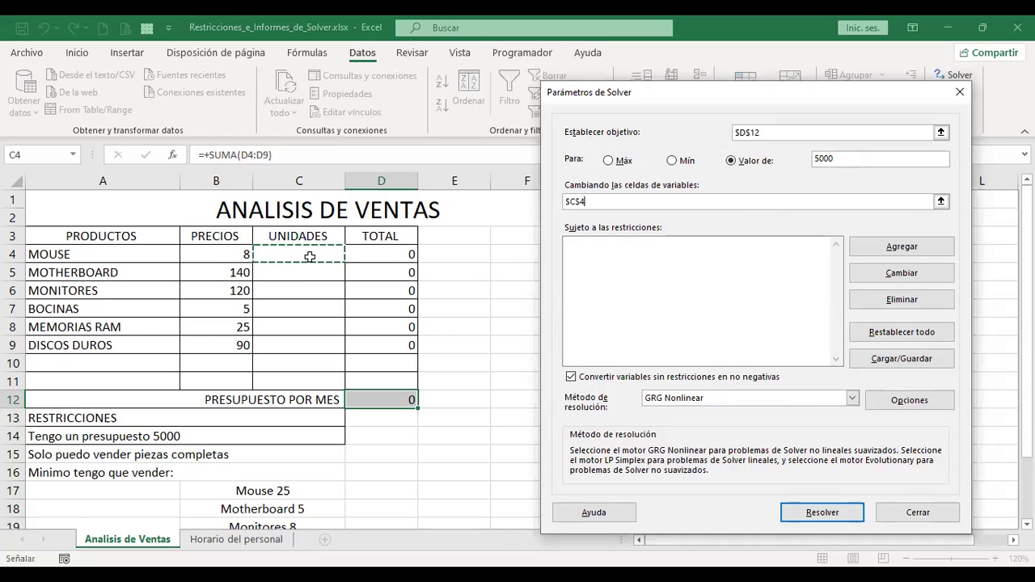
left_click(320, 340, "shift")
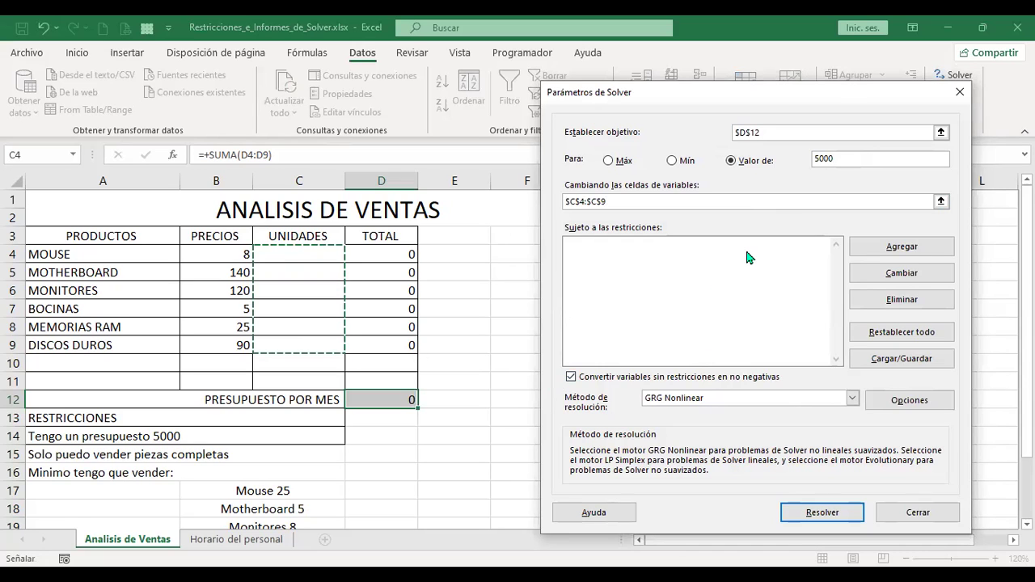
Add a Solver restriction requiring the MOUSE units in $C$4 >= 25.
scroll(261, 410, "down", 2)
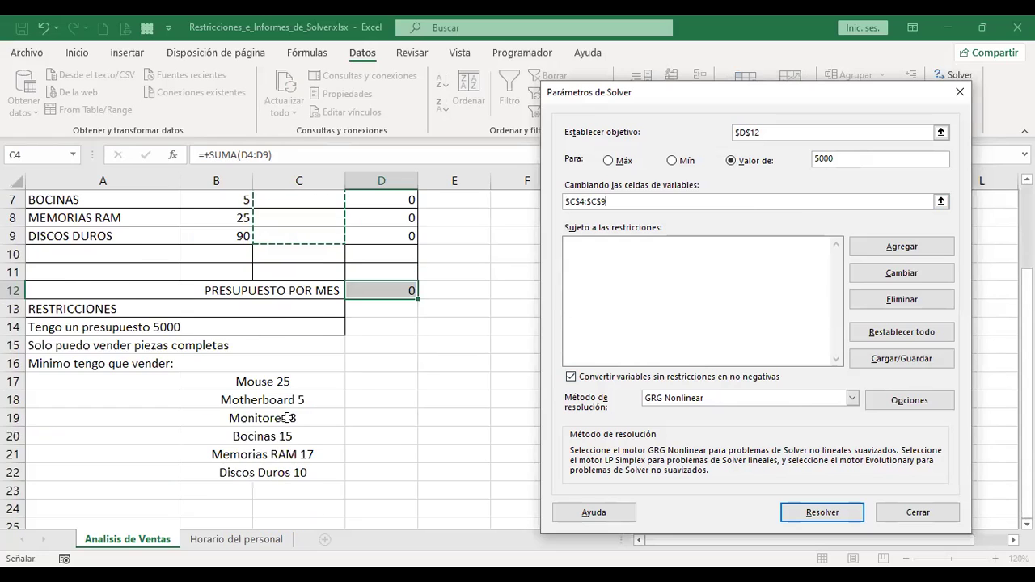
left_click(893, 247)
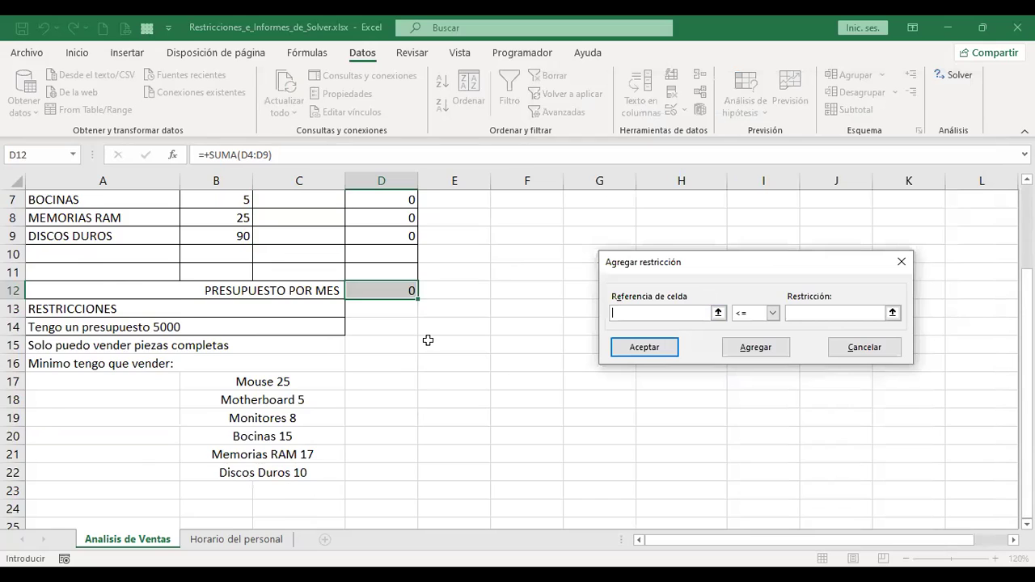
scroll(428, 339, "up", 2)
left_click(319, 260)
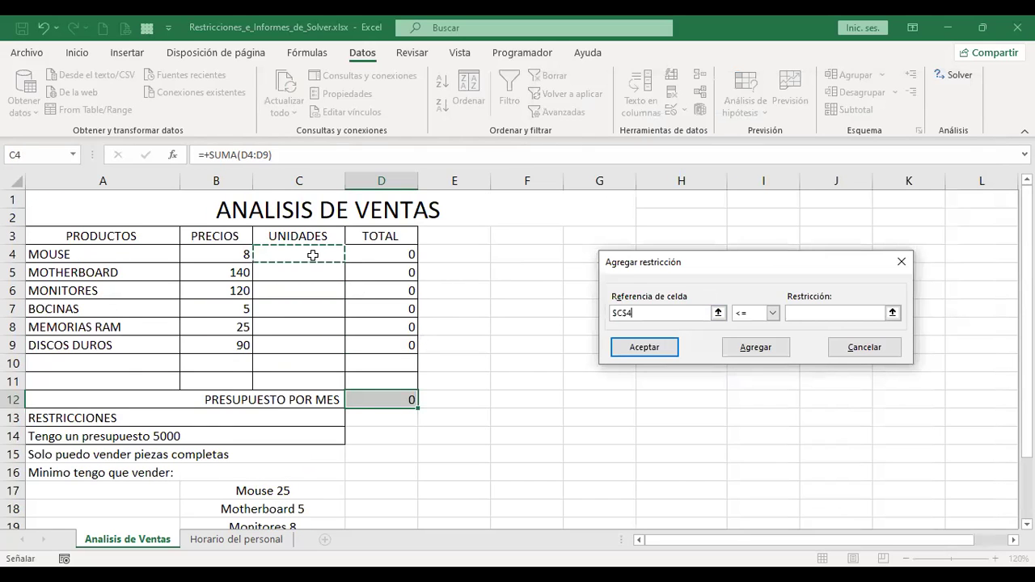
left_click(773, 321)
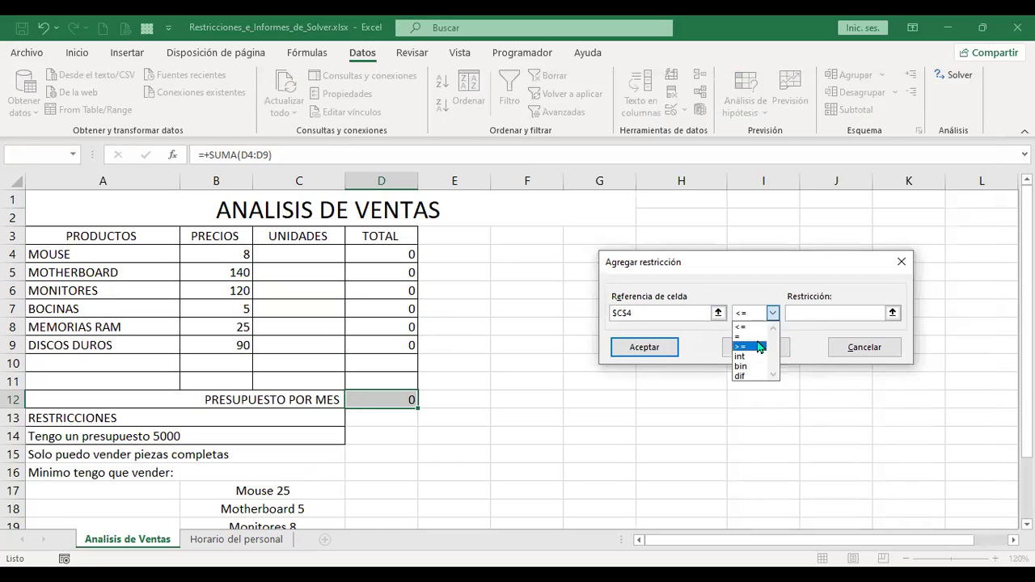
left_click(760, 346)
left_click(810, 314)
type("25")
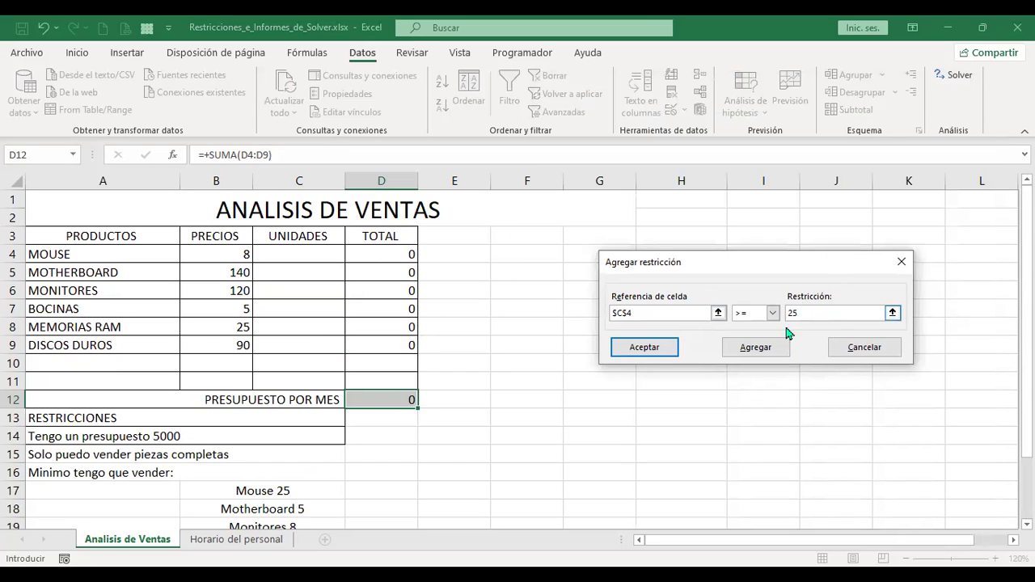
left_click(772, 350)
Add a Solver restriction requiring the MOTHERBOARD units in $C$5 >= 5.
left_click(293, 274)
left_click(772, 312)
left_click(749, 347)
left_click(830, 312)
type("5")
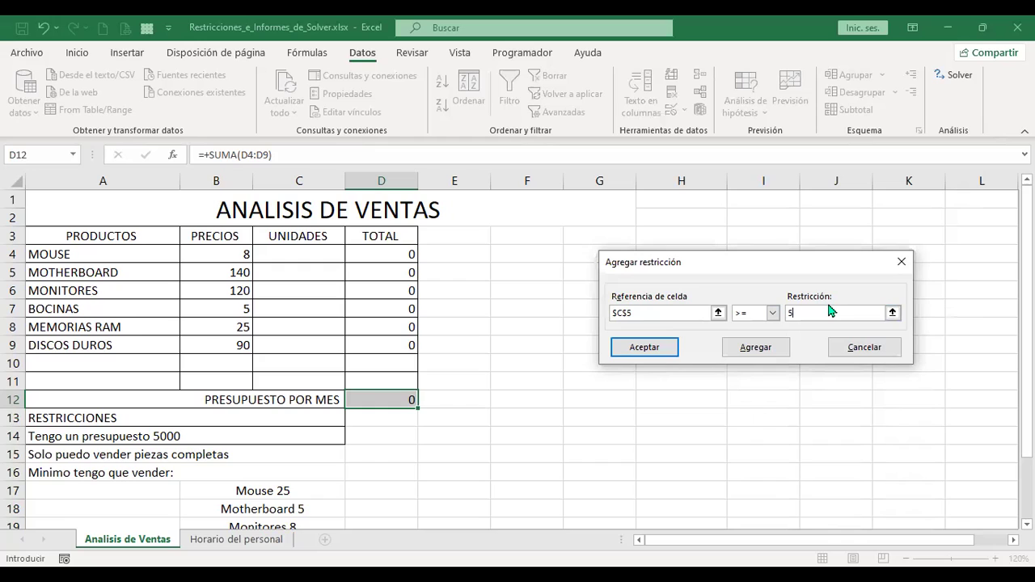
left_click(767, 349)
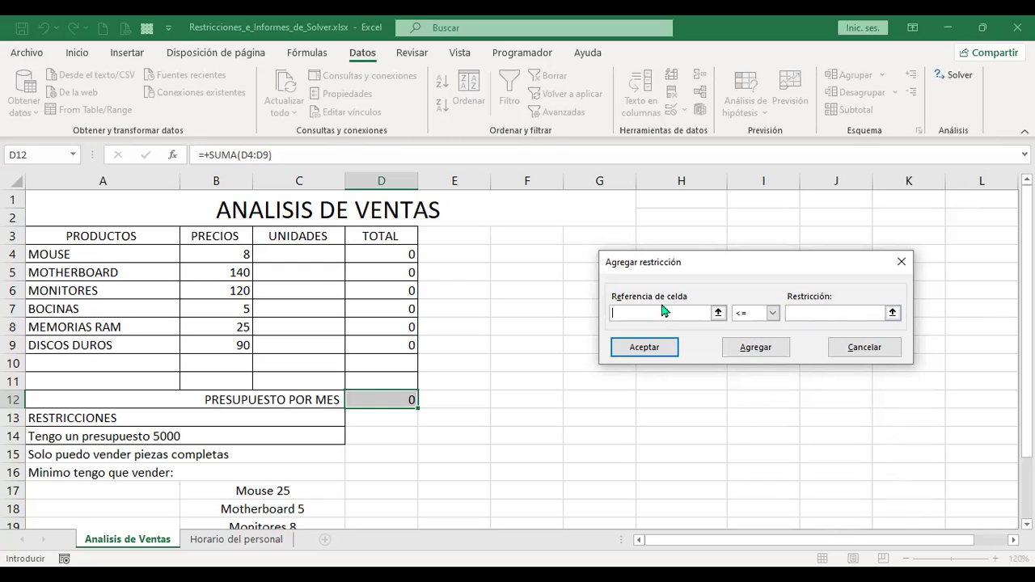
Add a Solver restriction requiring the MONITORES units in $C$6 >= 8.
left_click(291, 287)
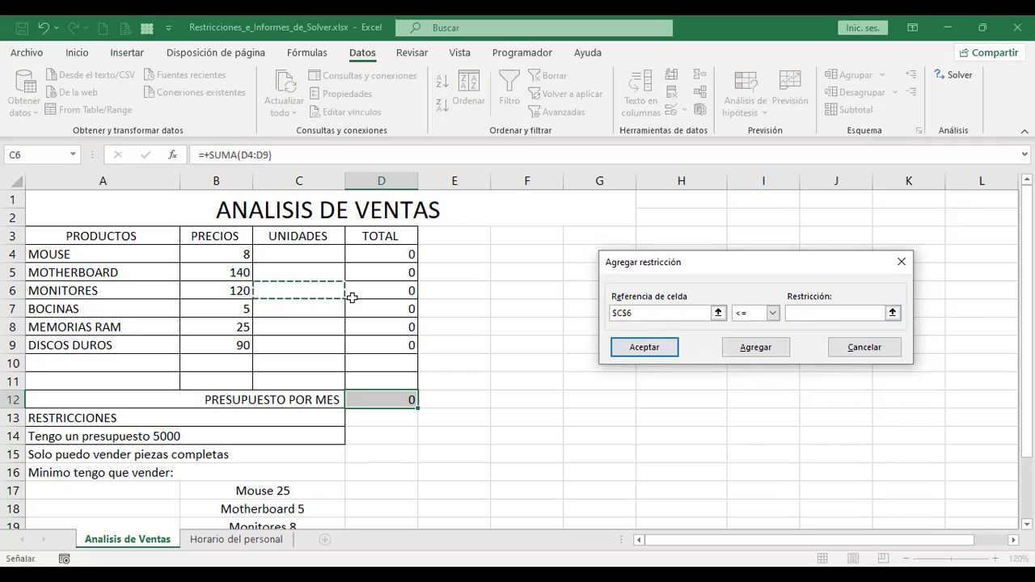
left_click(772, 313)
left_click(758, 347)
left_click(826, 312)
type("8")
left_click(756, 347)
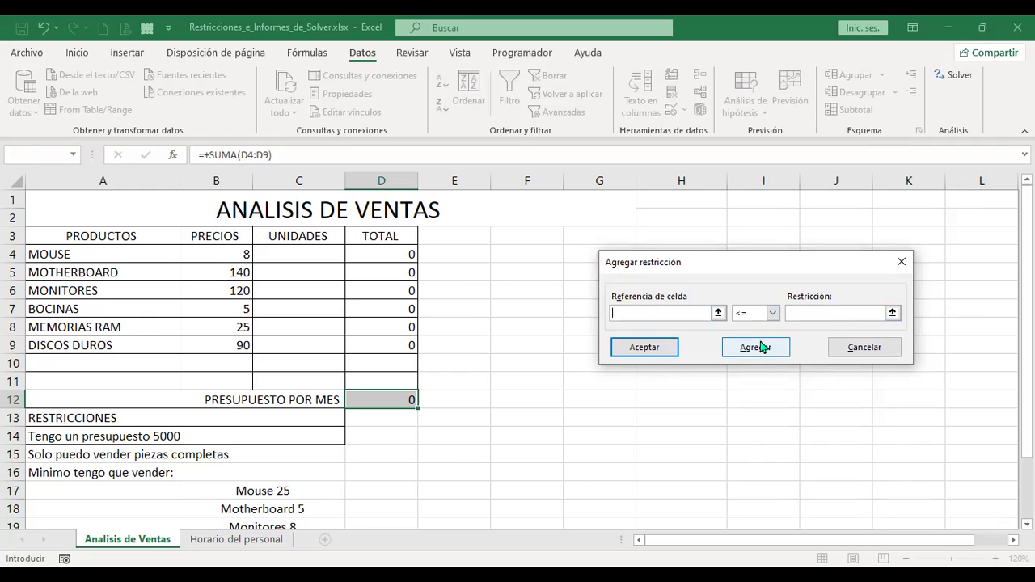
Add a Solver restriction requiring the BOCINAS units in $C$7 >= 15.
left_click(283, 309)
left_click(773, 313)
left_click(749, 347)
scroll(752, 353, "down", 1)
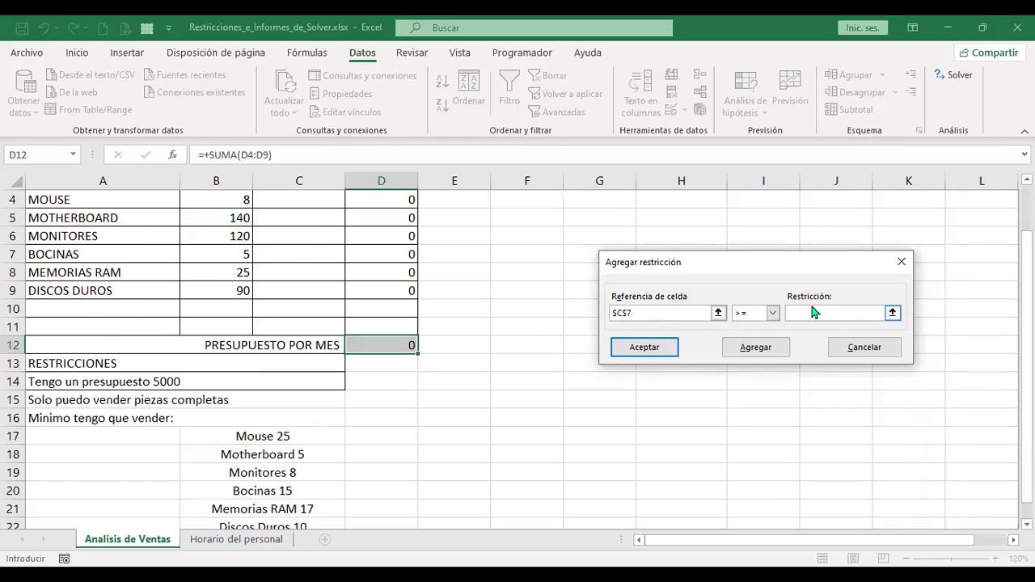
left_click(812, 314)
type("15")
left_click(763, 352)
Add a Solver restriction requiring the MEMORIAS RAM units in $C$8 >= 17.
left_click(298, 271)
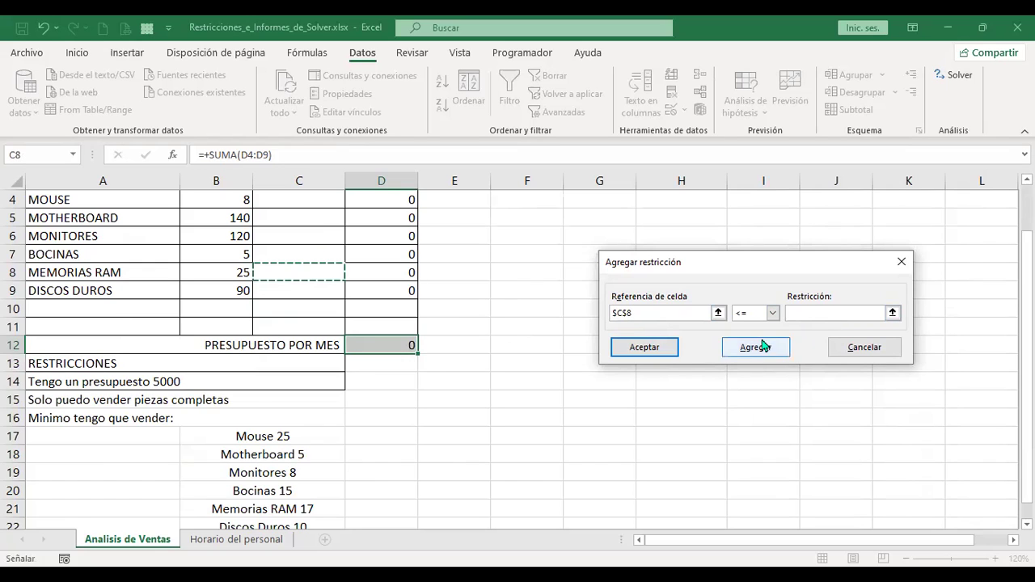
left_click(772, 314)
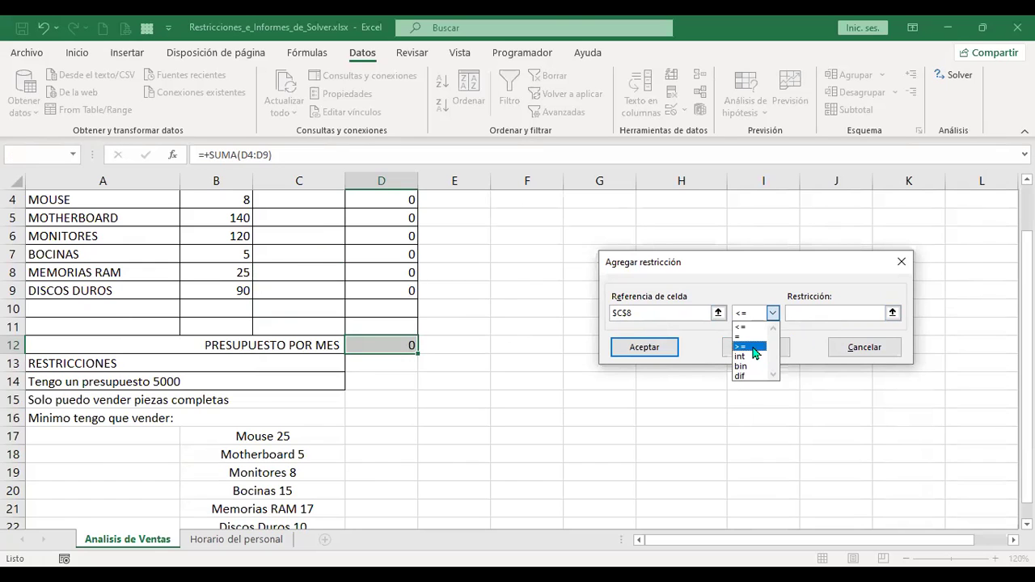
left_click(754, 348)
key("Tab")
type("17")
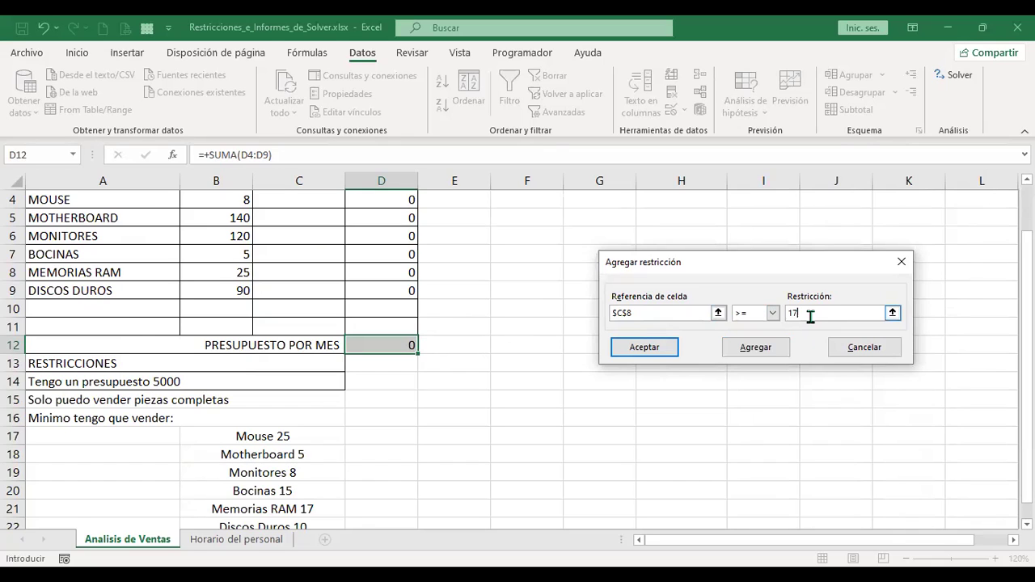
left_click(772, 347)
Add a Solver restriction requiring the DISCOS DUROS units in $C$9 >= 10.
left_click(312, 289)
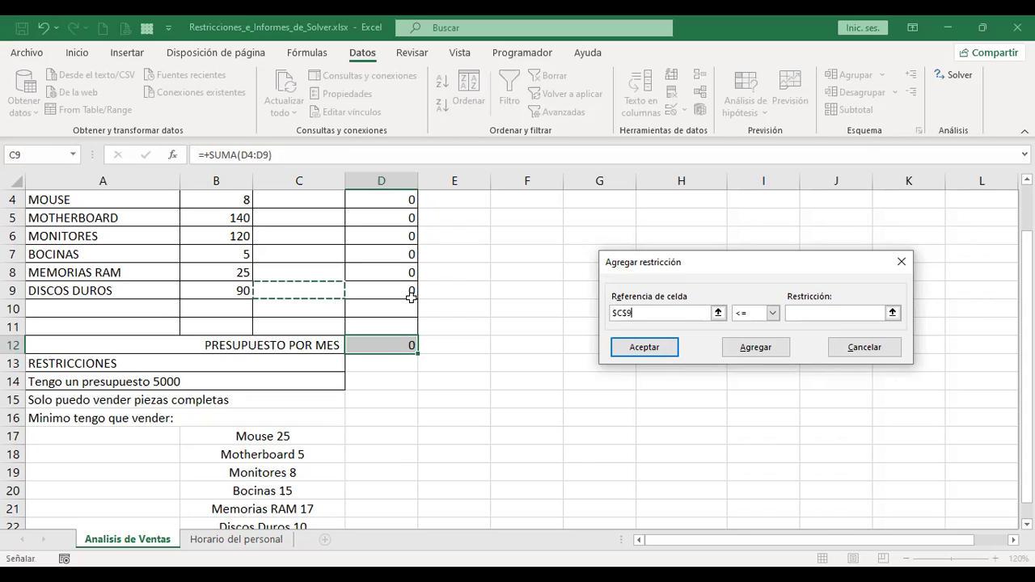
left_click(752, 313)
left_click(751, 348)
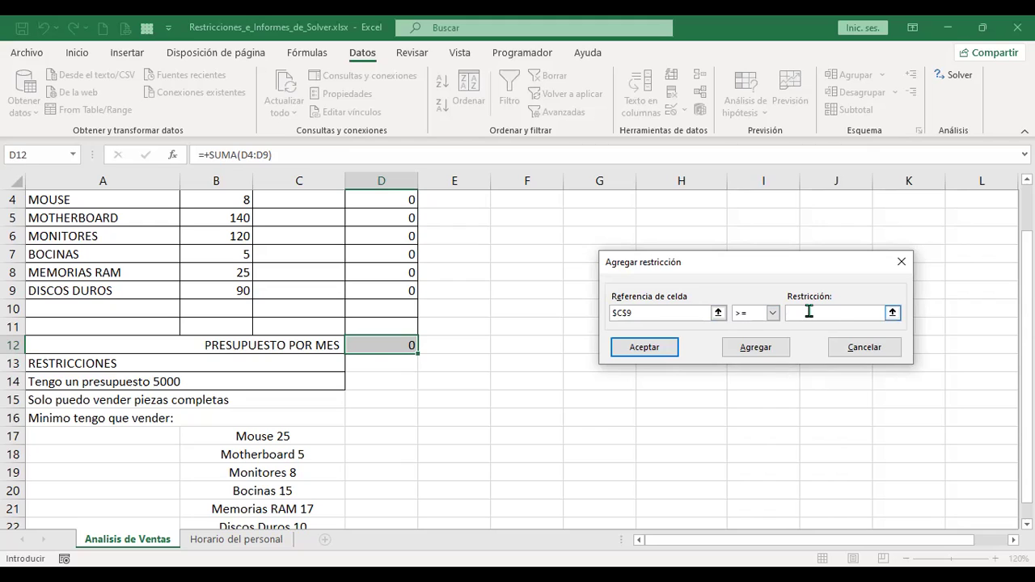
type("10")
left_click(758, 354)
Add an integer (int) restriction on the UNIDADES range $C$4:$C$9 and return to the Solver parameters.
scroll(307, 258, "up", 1)
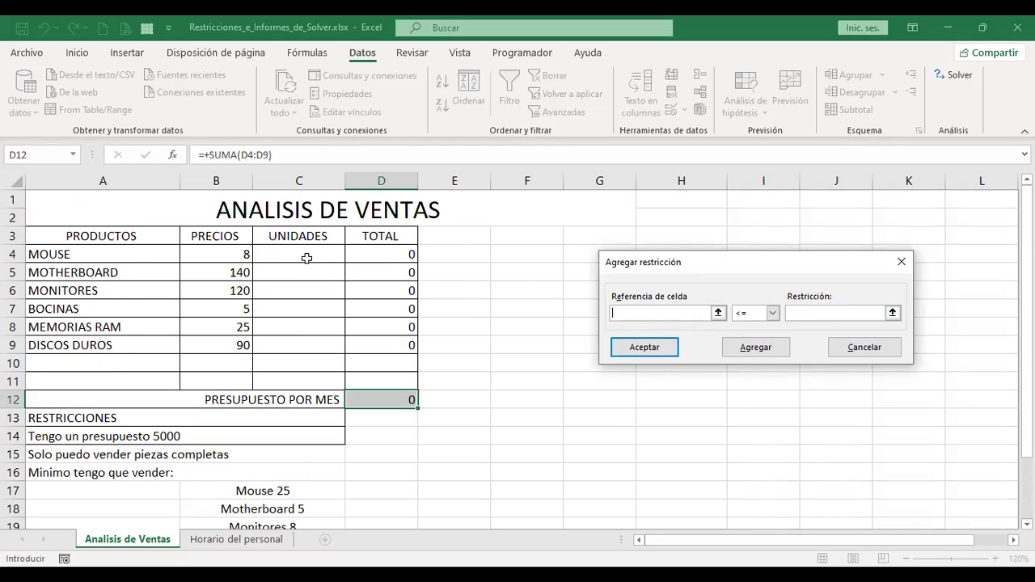
left_click(300, 257)
left_click_drag(300, 258, 298, 346)
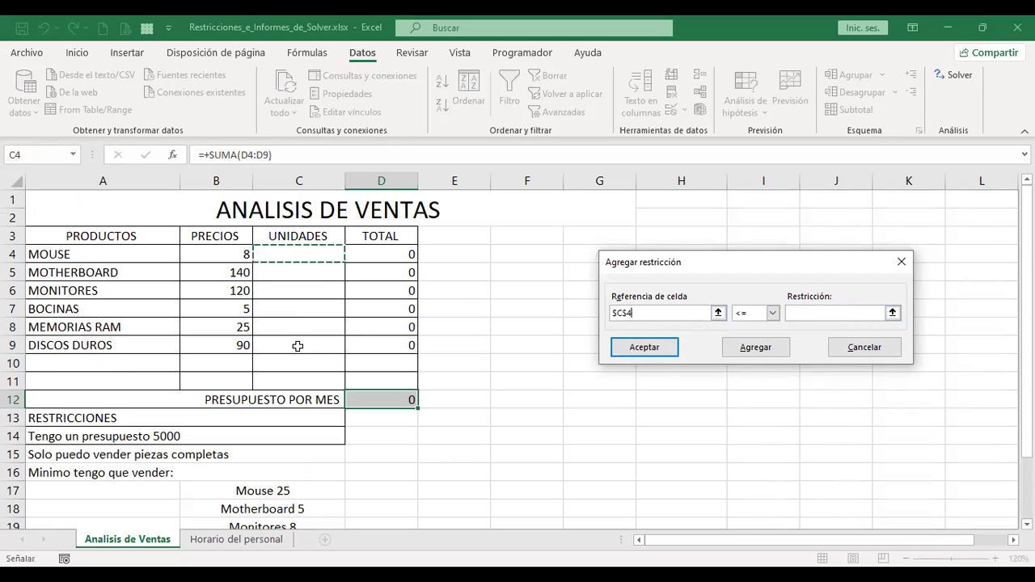
left_click(775, 321)
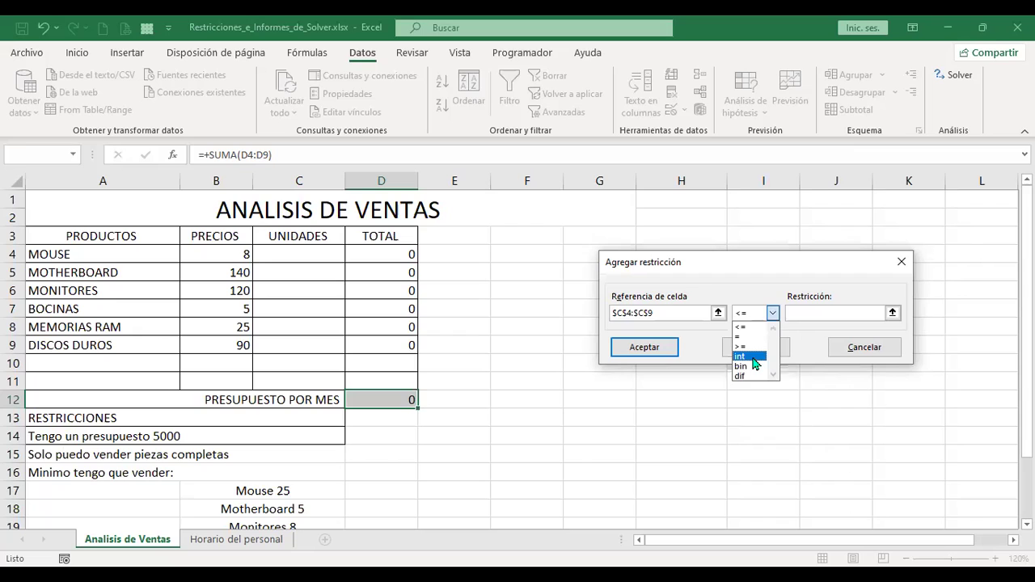
left_click(752, 357)
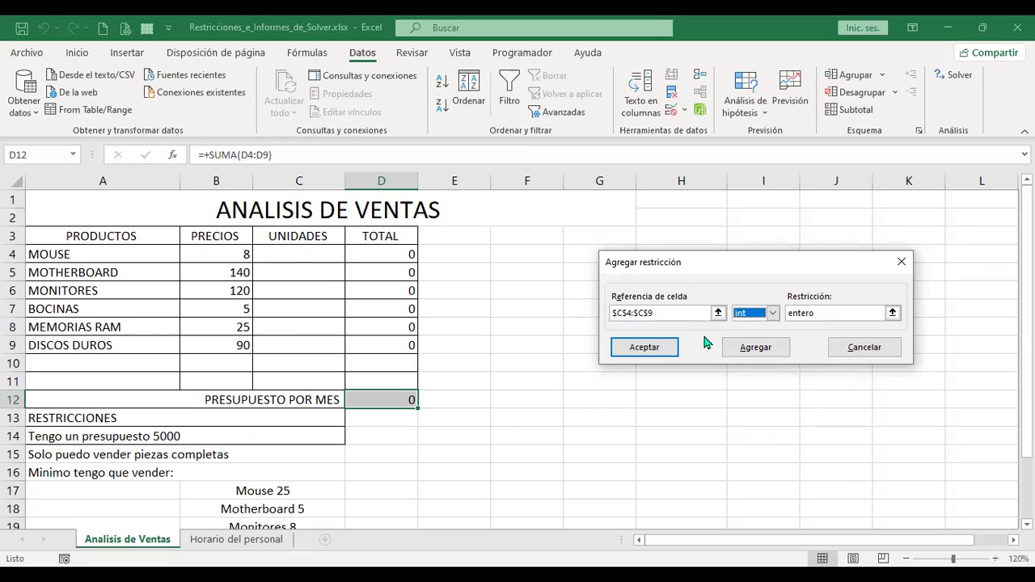
left_click(660, 352)
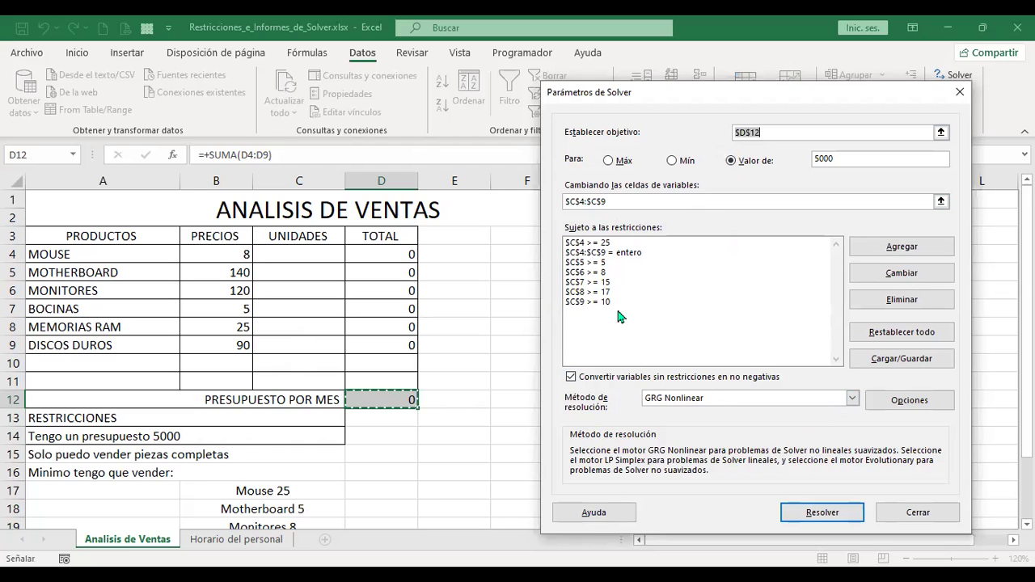
Solve the model, keep the Solver solution, and generate the Responder report with Informes de esquema enabled.
left_click(825, 510)
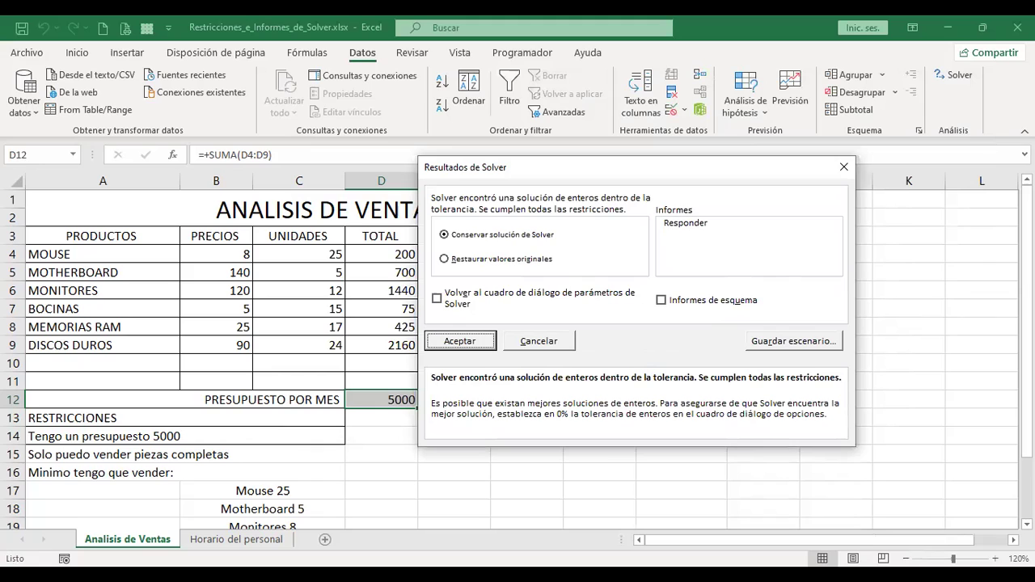
key("Return")
key("Return")
key("Tab")
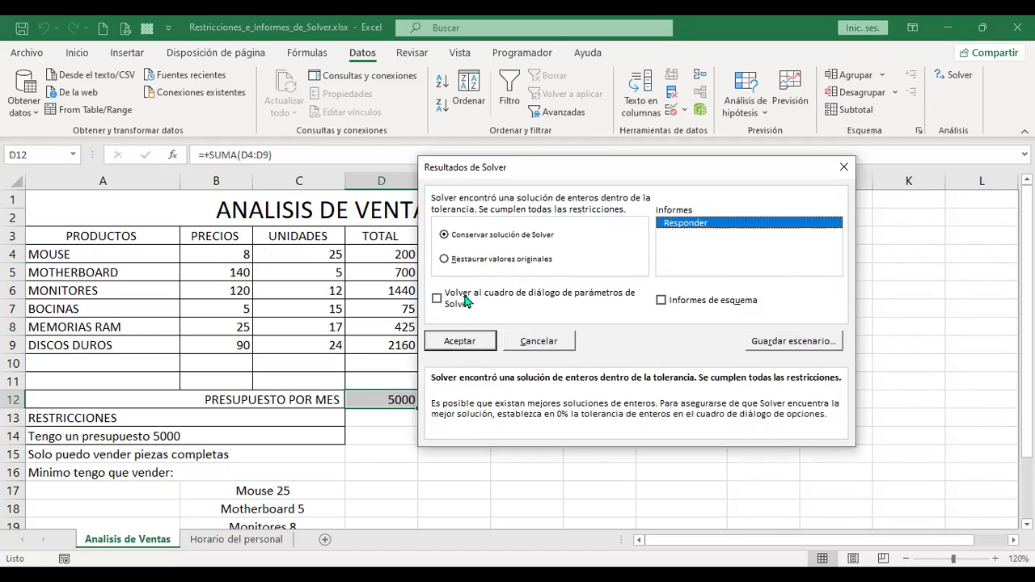
key("alt+q")
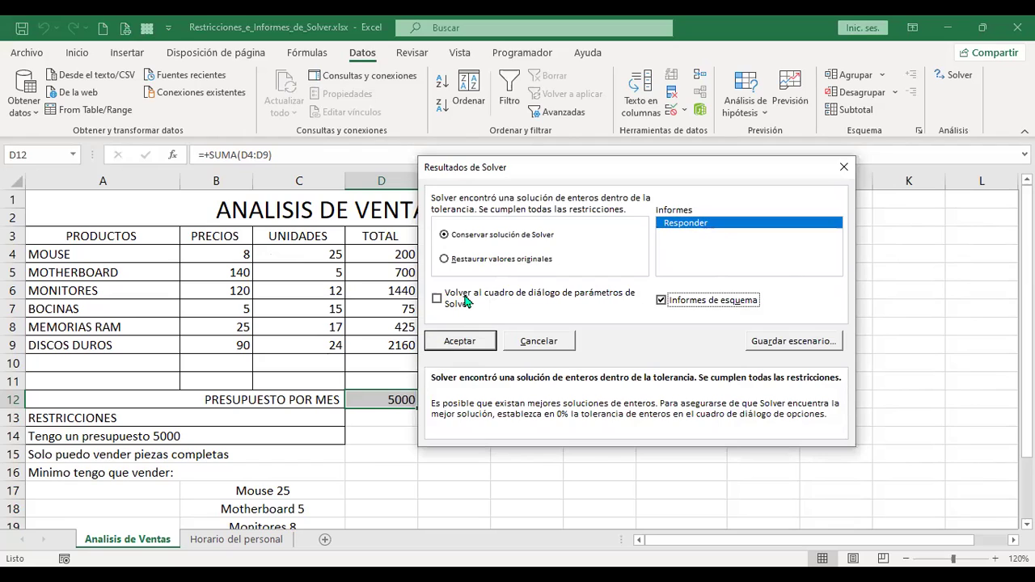
key("Tab")
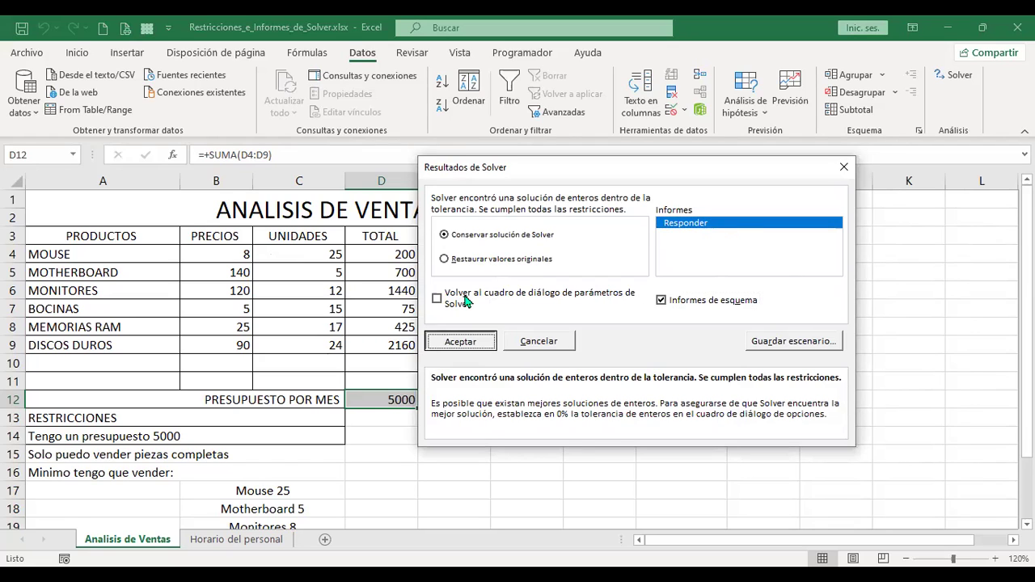
key("Return")
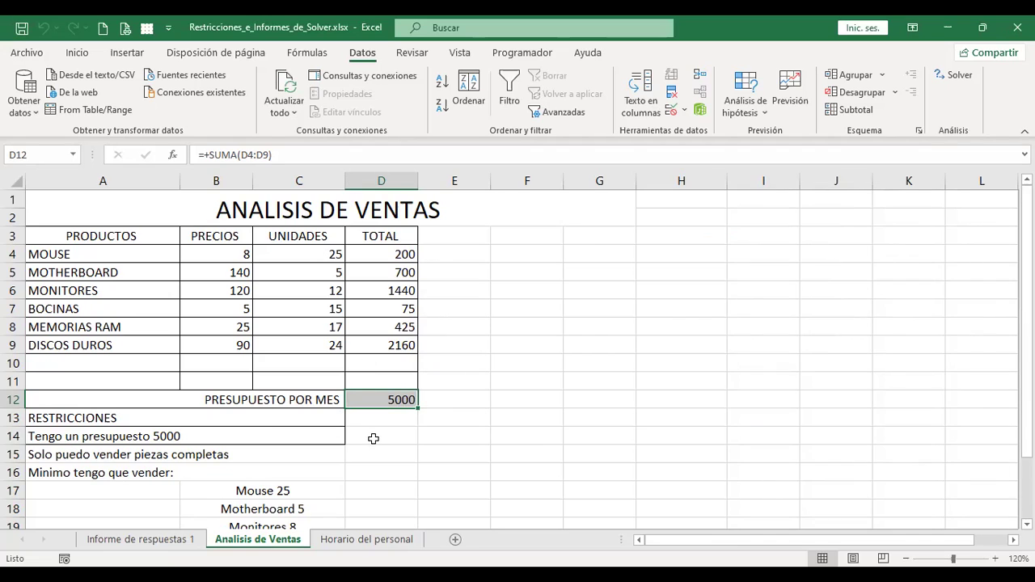
Compare the solved UNIDADES values and monthly budget with the minimum-sales restrictions listed below the table.
scroll(374, 438, "down", 1)
scroll(440, 393, "down", 1)
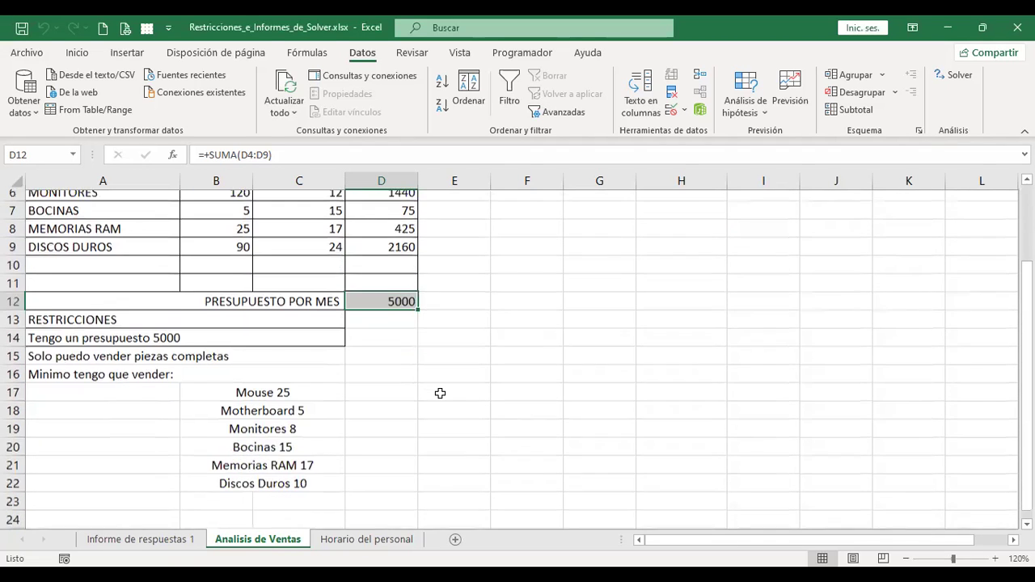
scroll(440, 393, "up", 1)
scroll(440, 393, "up", 1)
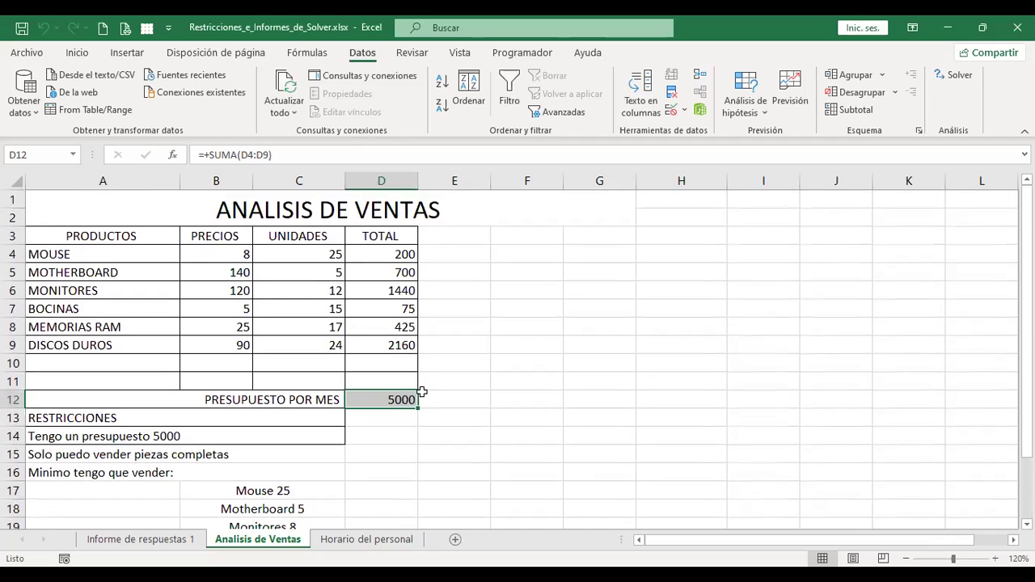
left_click(312, 255)
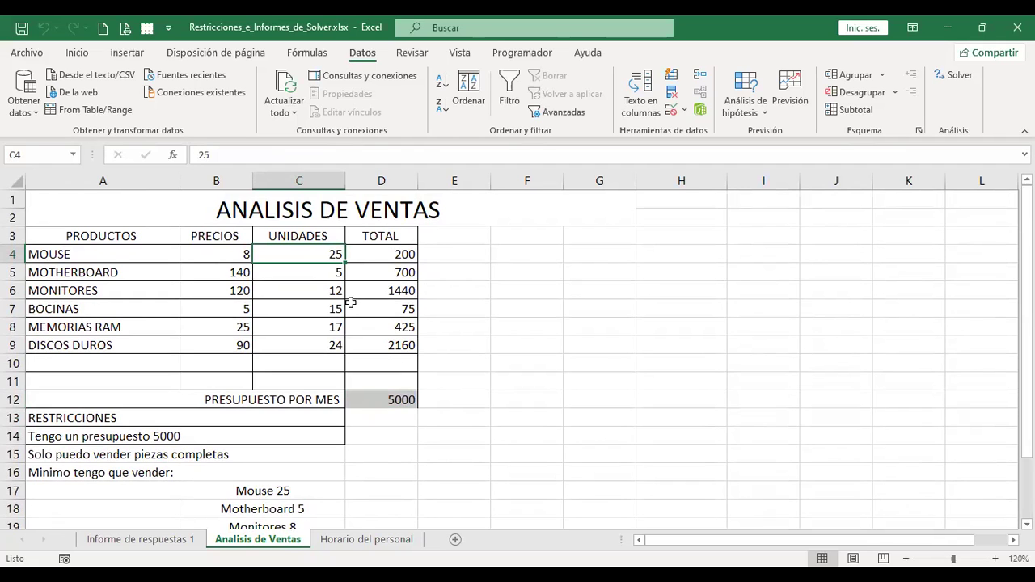
scroll(349, 294, "down", 1)
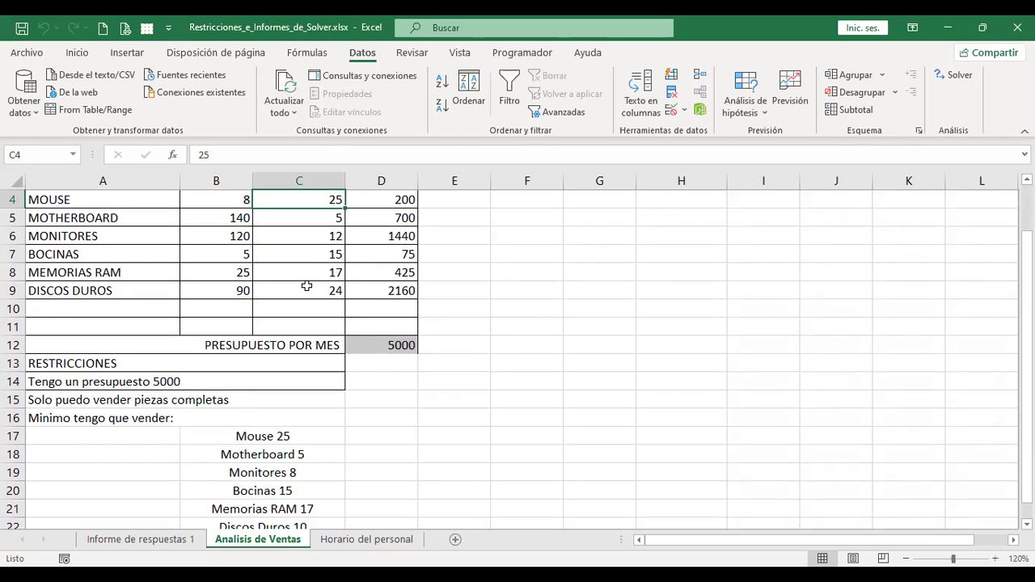
scroll(306, 287, "down", 1)
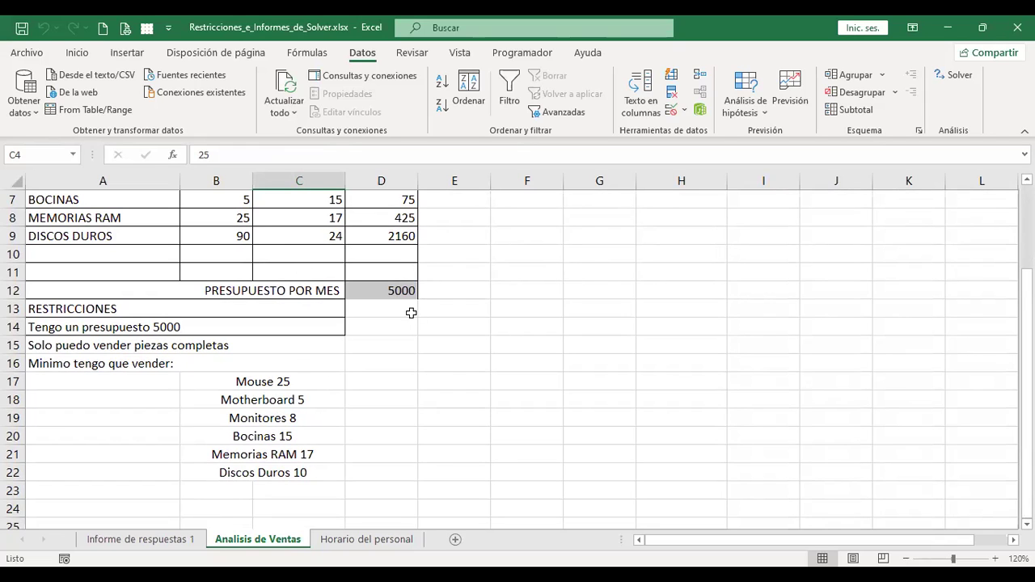
scroll(478, 424, "up", 2)
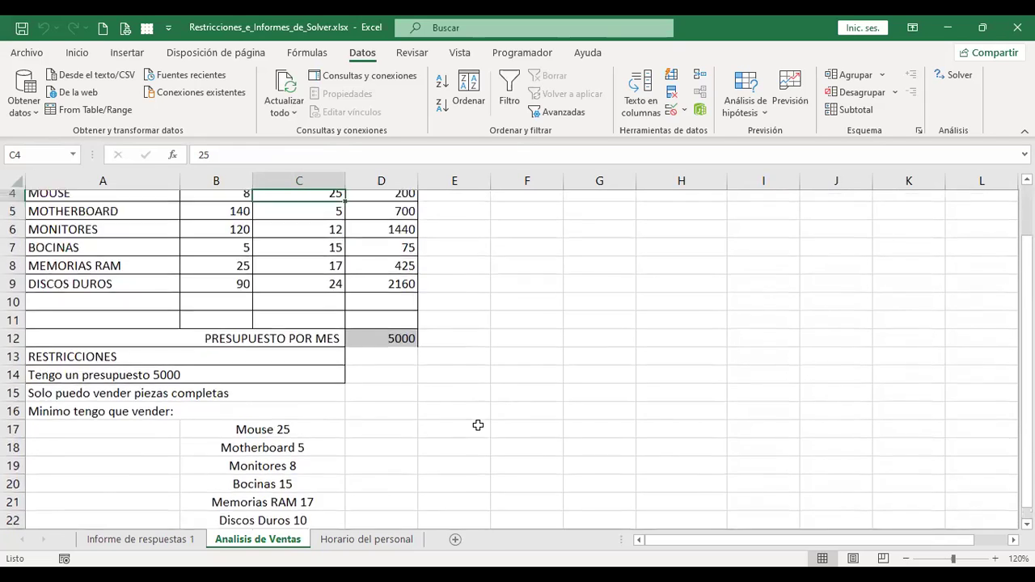
scroll(478, 424, "up", 1)
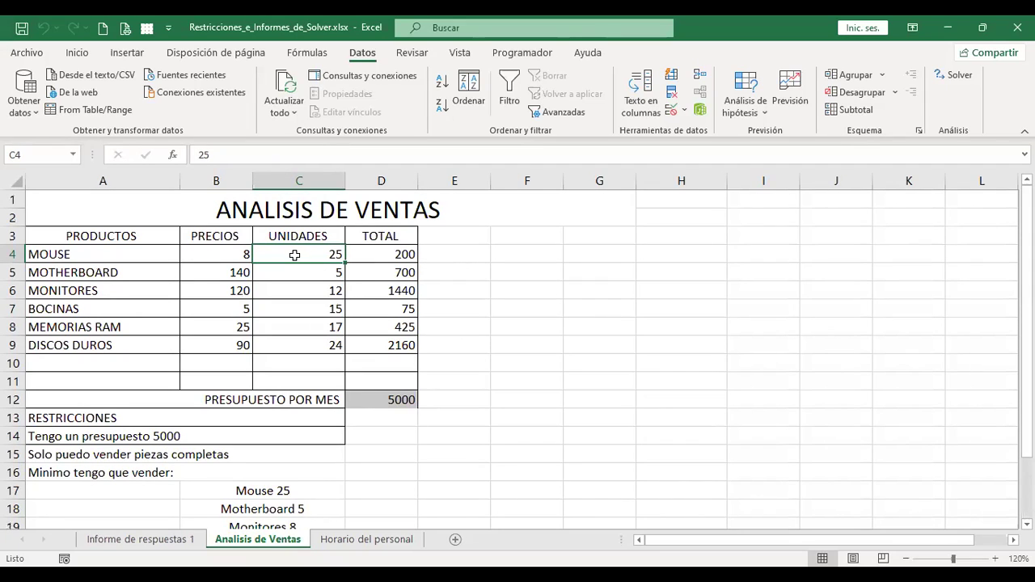
left_click(311, 346)
scroll(449, 386, "down", 1)
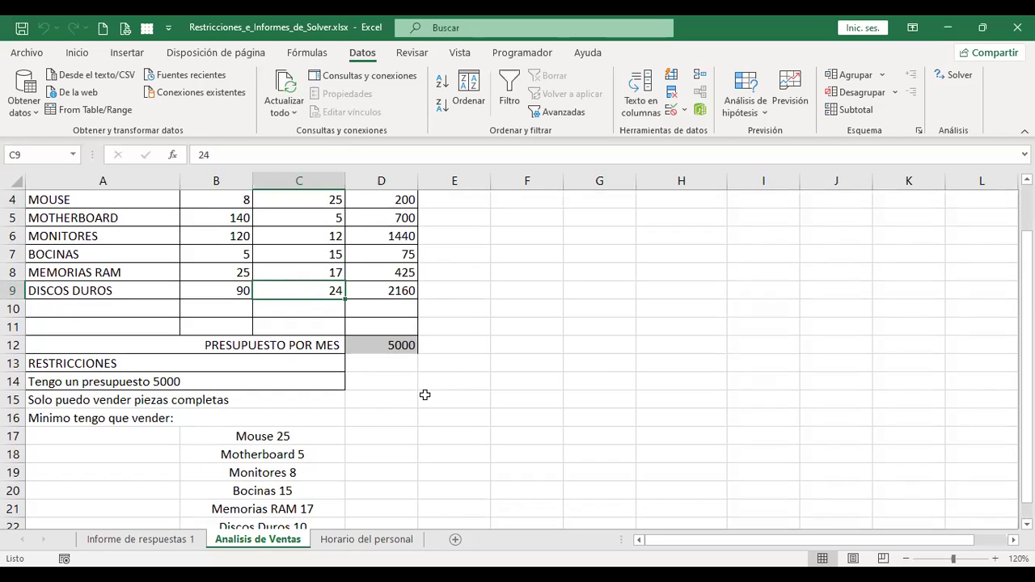
scroll(425, 394, "down", 1)
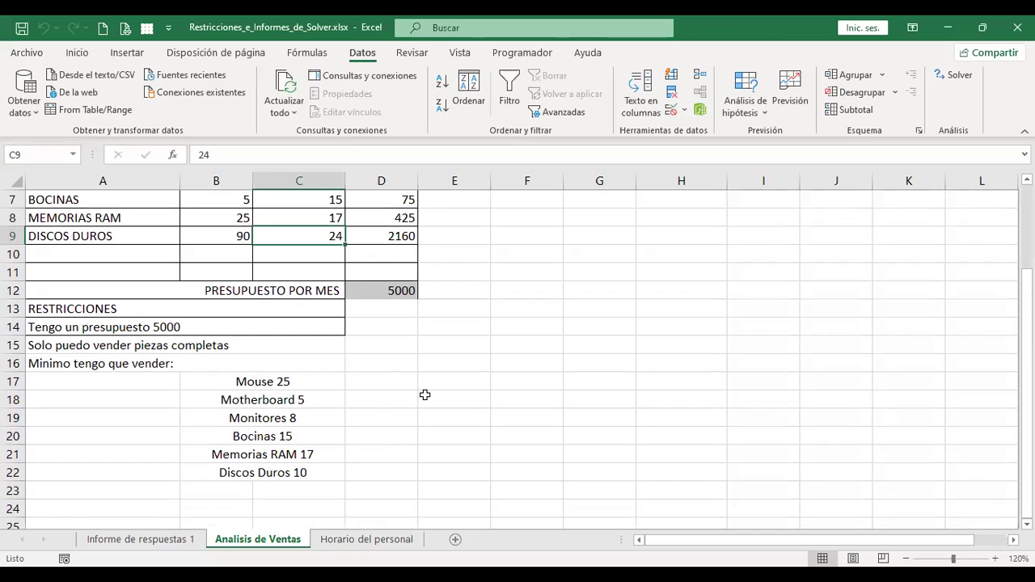
scroll(425, 394, "up", 2)
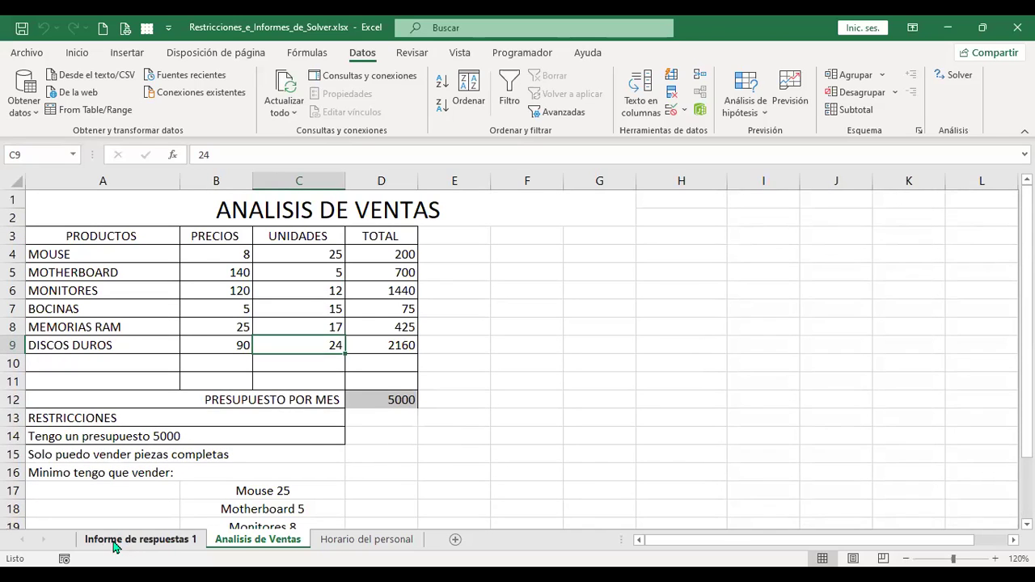
Examine the target cell, variable cells and restrictions sections on the Informe de respuestas 1 sheet.
left_click(175, 541)
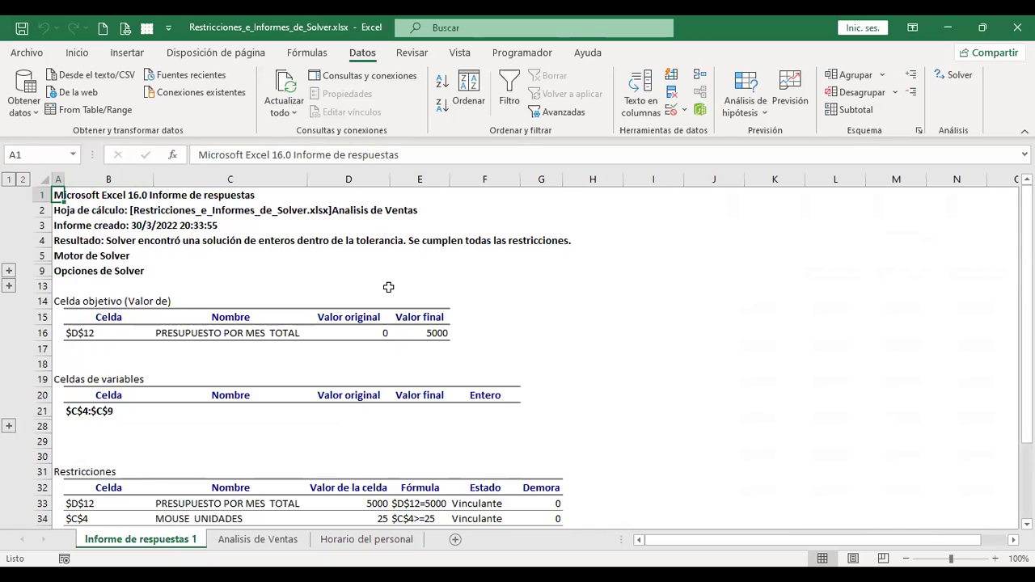
scroll(388, 287, "down", 1)
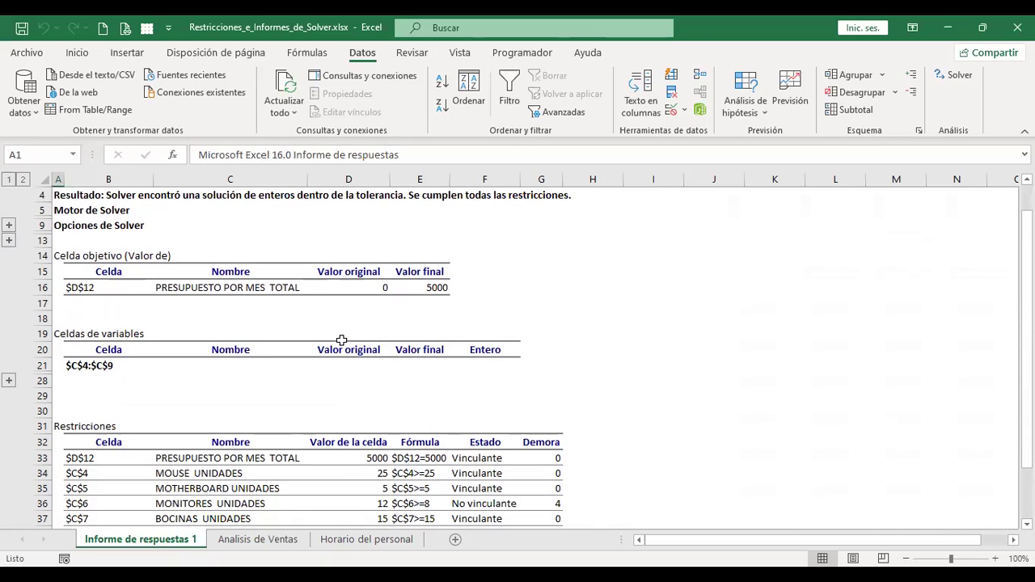
scroll(342, 339, "down", 1)
scroll(341, 340, "down", 3)
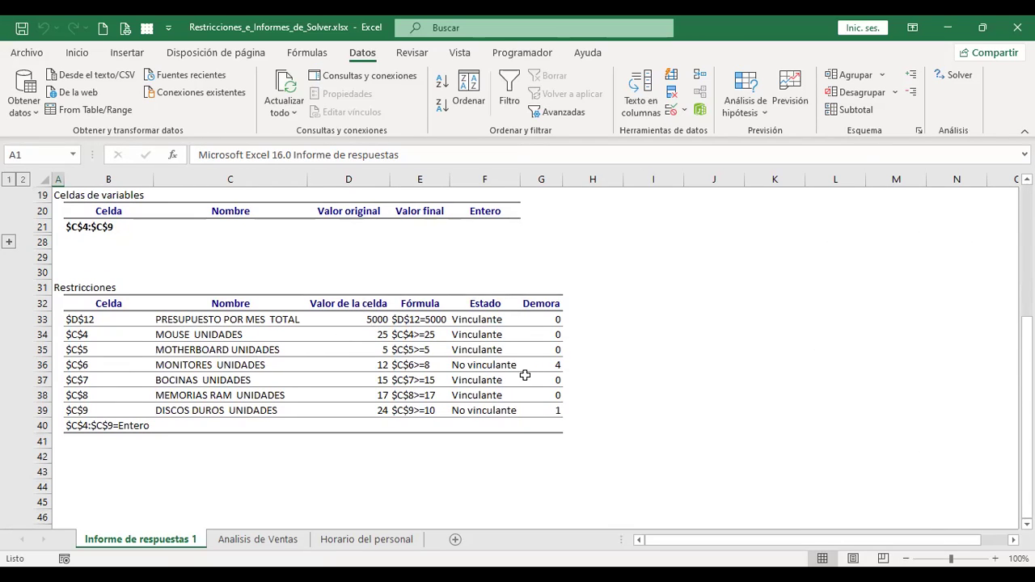
scroll(530, 372, "up", 1)
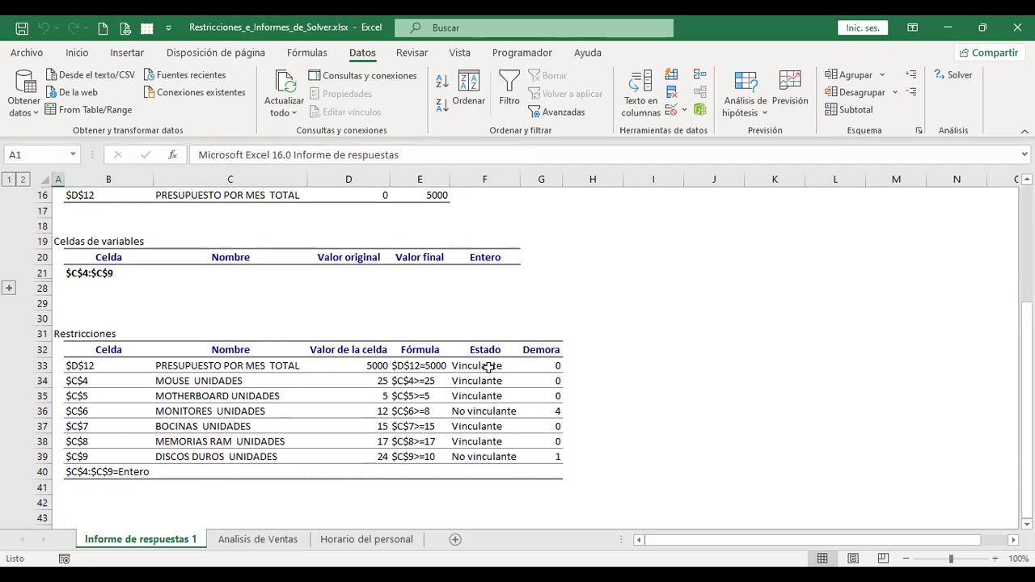
scroll(488, 367, "up", 3)
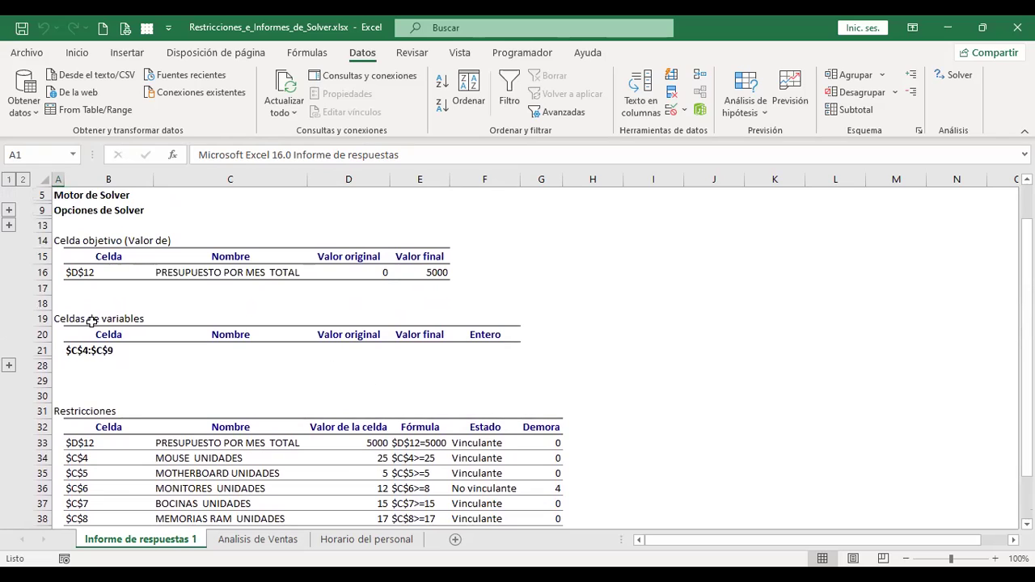
left_click(235, 353)
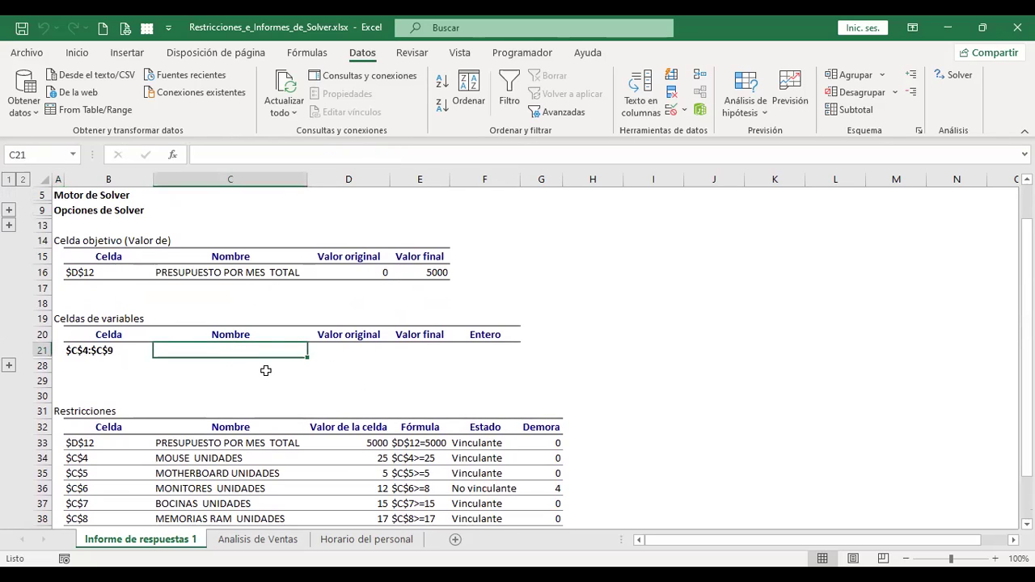
left_click(364, 353)
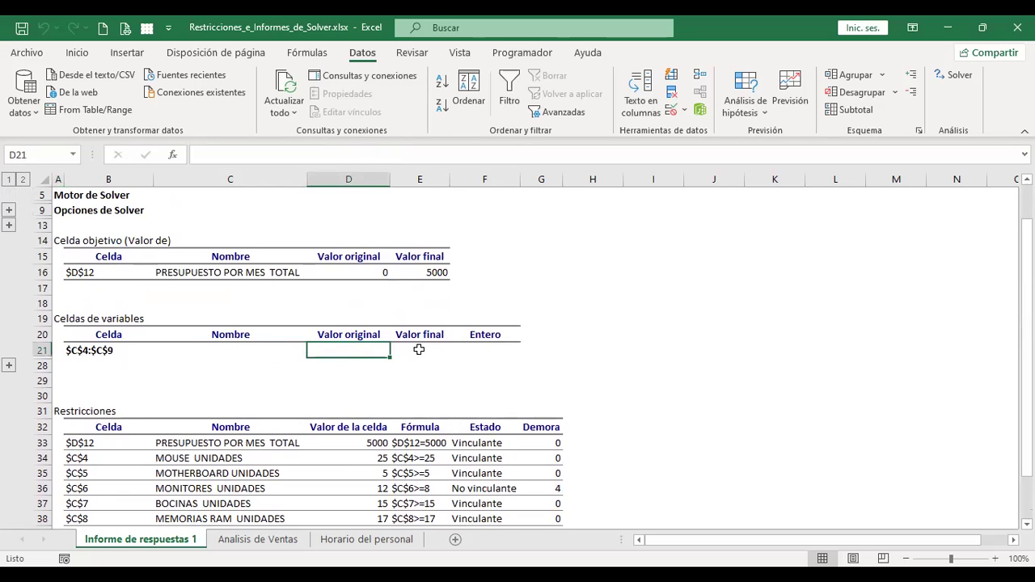
left_click(419, 356)
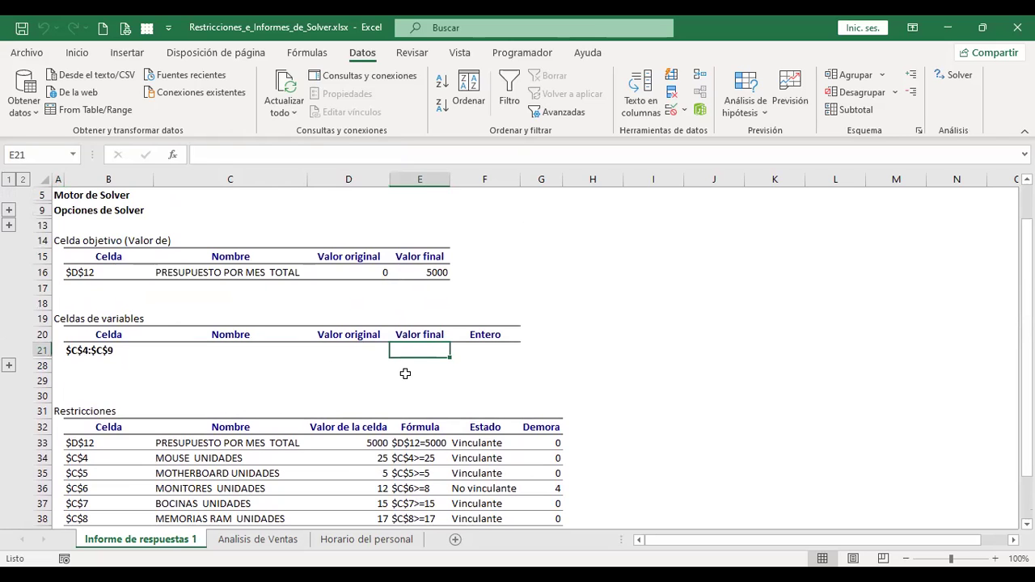
scroll(363, 383, "up", 1)
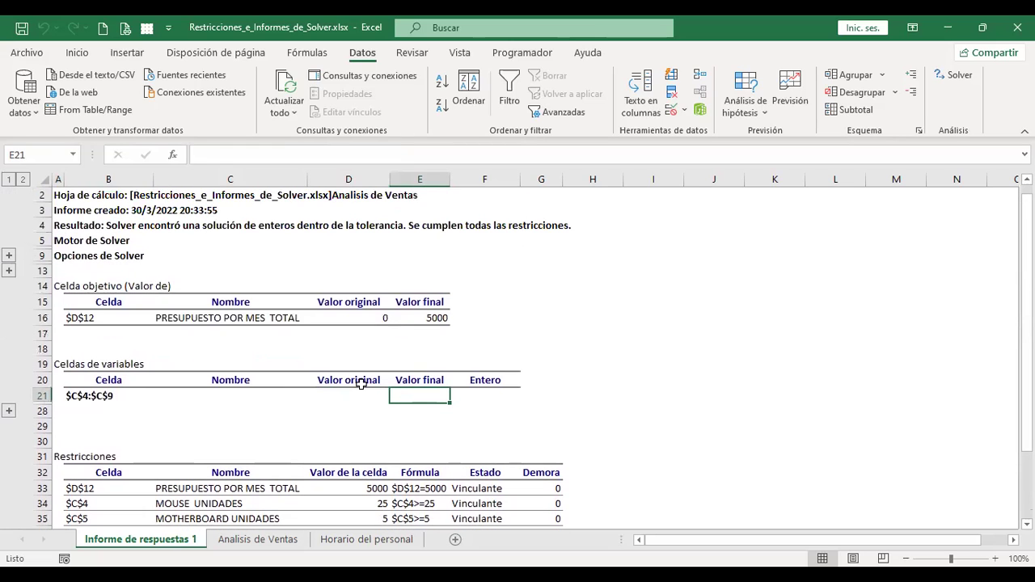
Check the target cell's final value on the Informe de respuestas 1 sheet and decline saving the changes to SOLVER.xlsx.
left_click(422, 317)
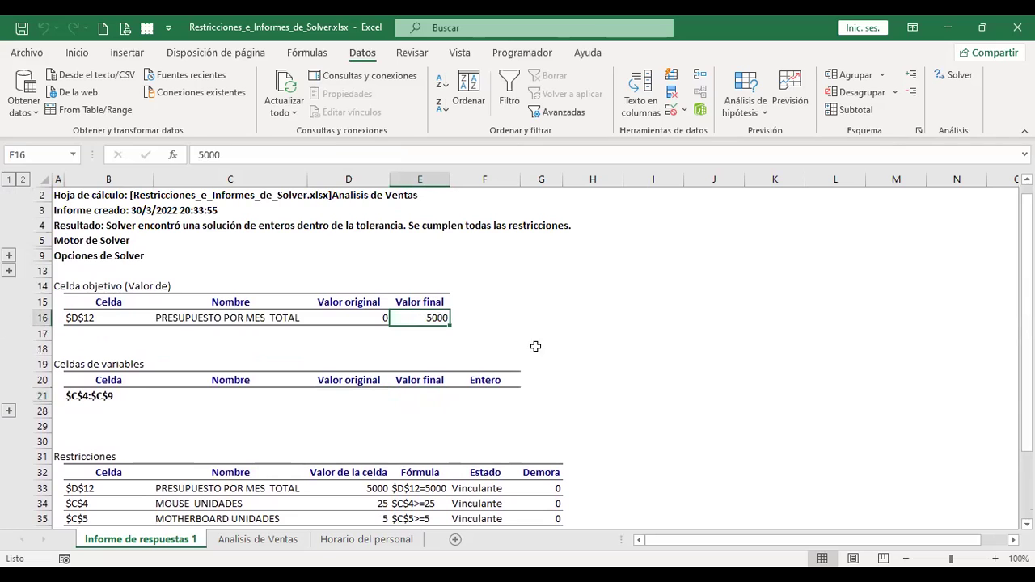
scroll(480, 368, "up", 1)
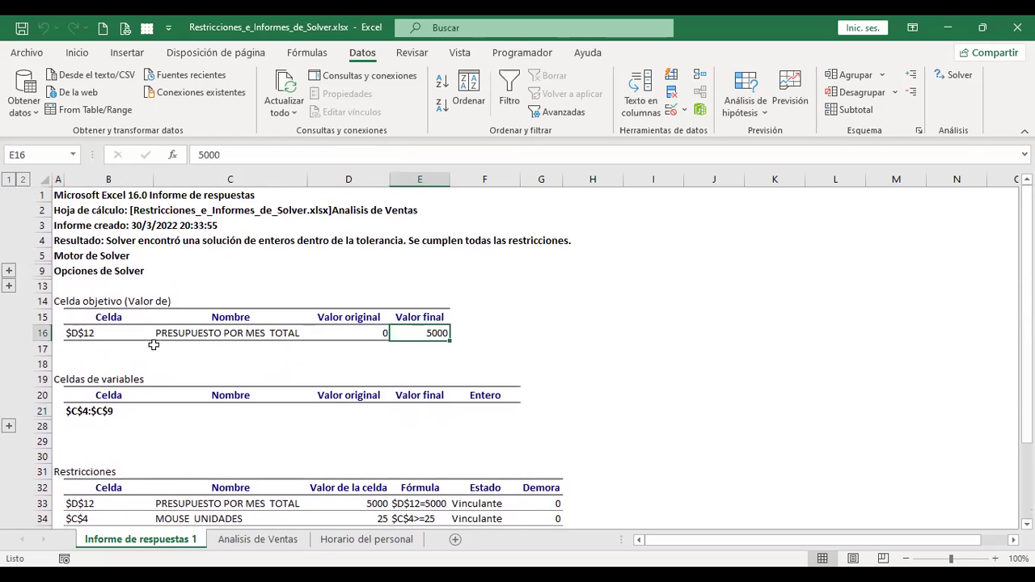
left_click(476, 335)
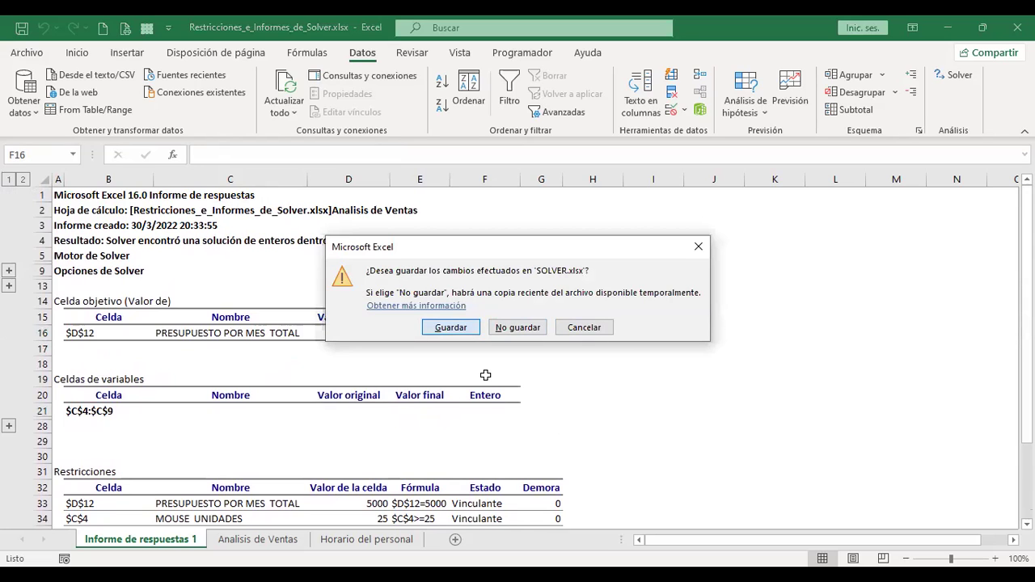
left_click(492, 333)
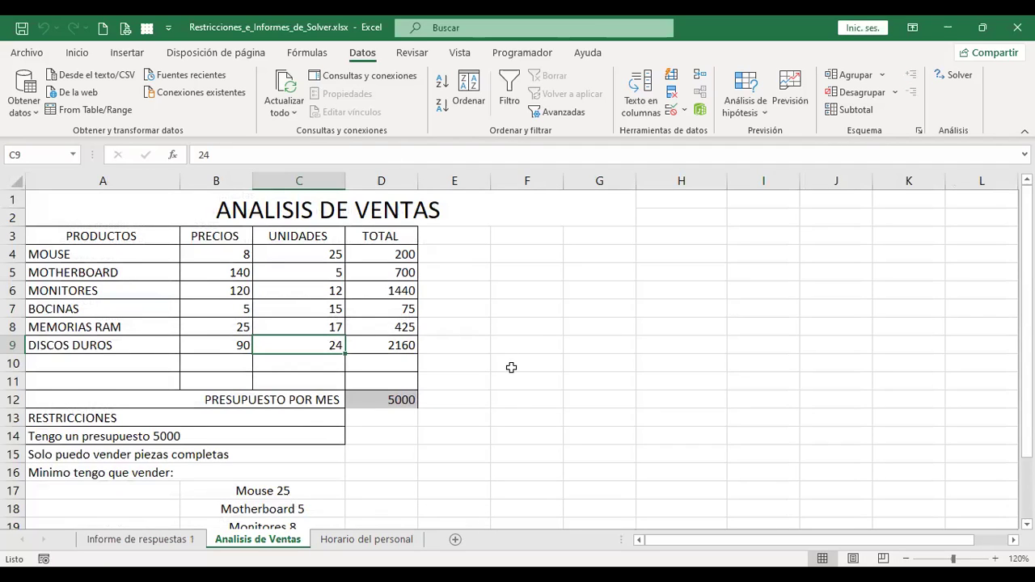
Compare the solved UNIDADES and TOTAL values on the Analisis de Ventas sheet with the budget, whole-piece and minimum-sales restrictions.
scroll(511, 367, "down", 1)
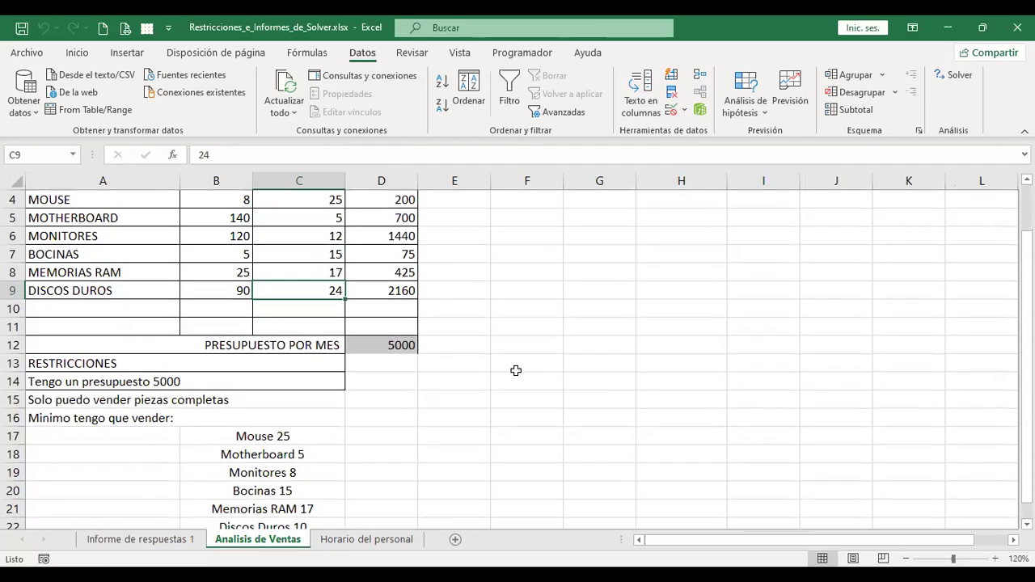
scroll(516, 370, "down", 1)
left_click(94, 329)
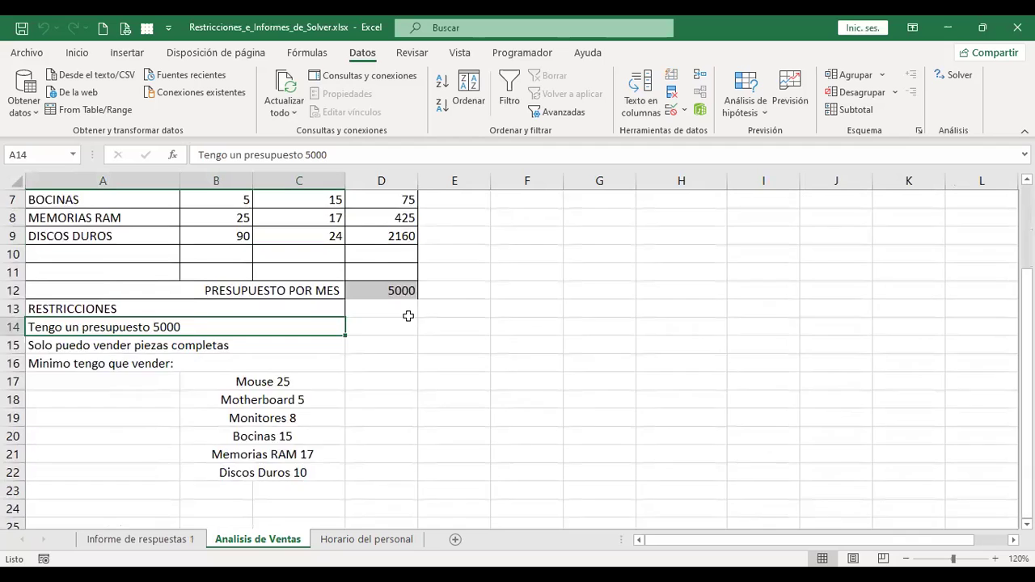
scroll(408, 316, "up", 2)
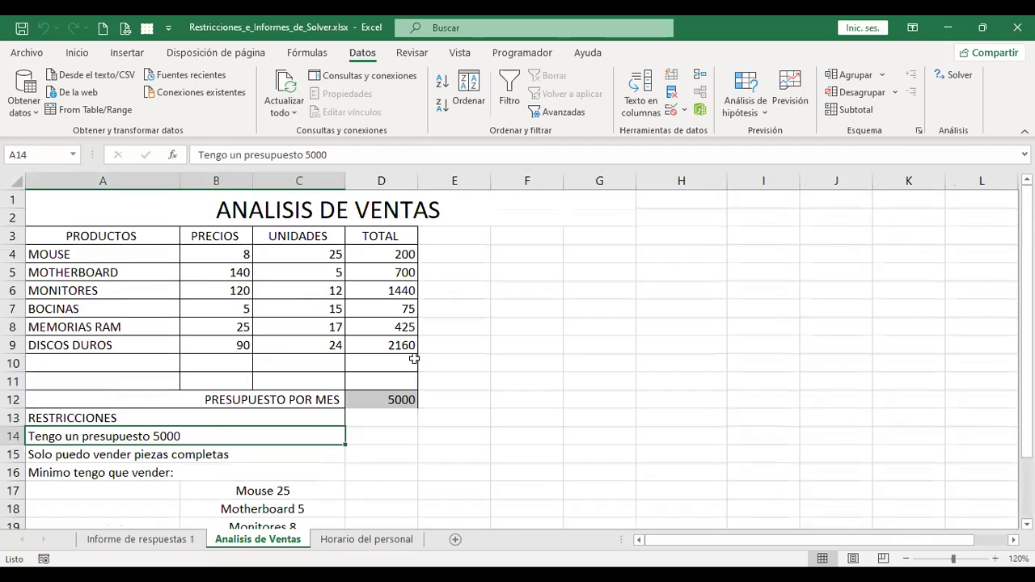
left_click(459, 404)
scroll(450, 413, "down", 2)
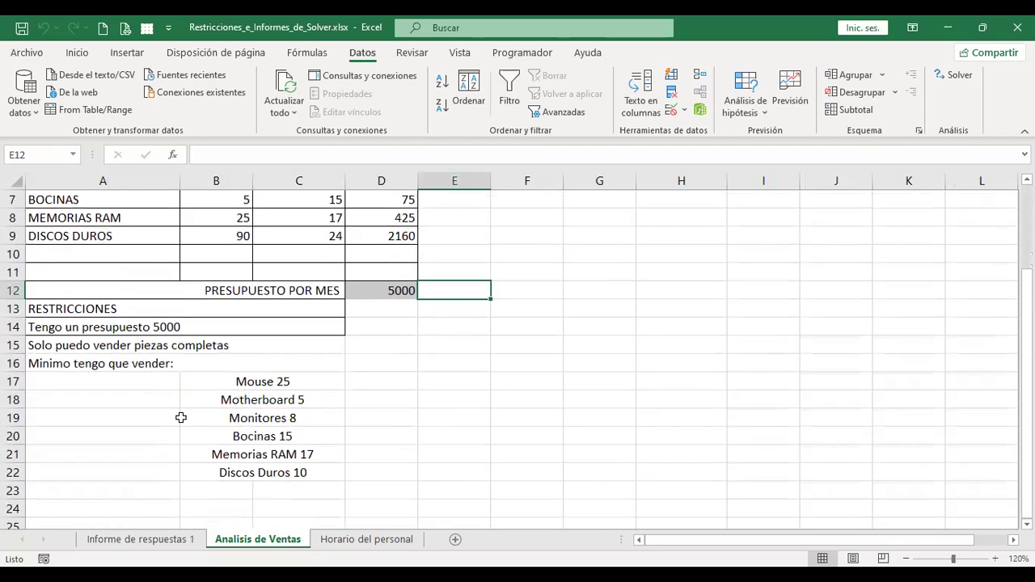
scroll(388, 447, "up", 2)
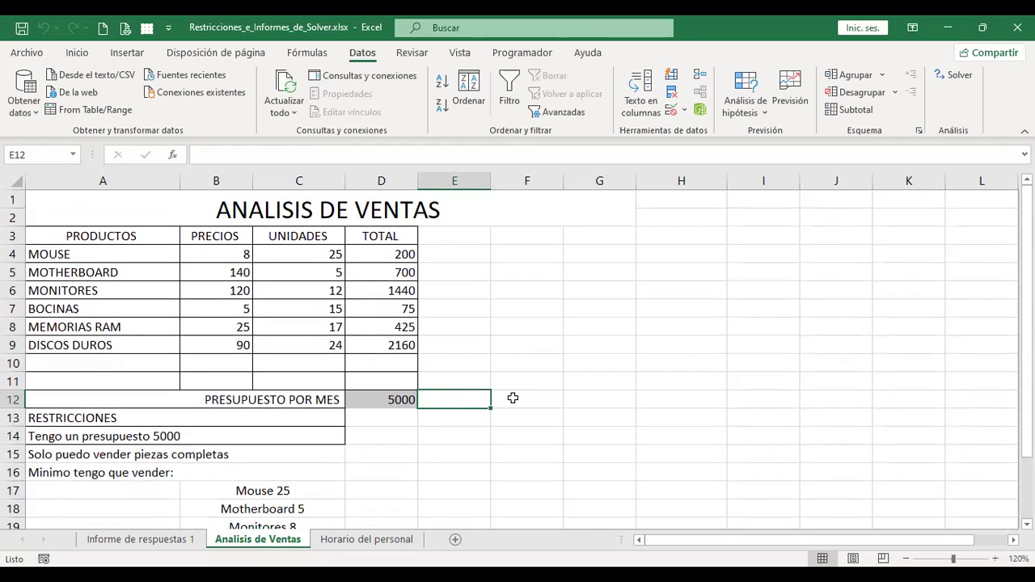
left_click_drag(289, 254, 283, 344)
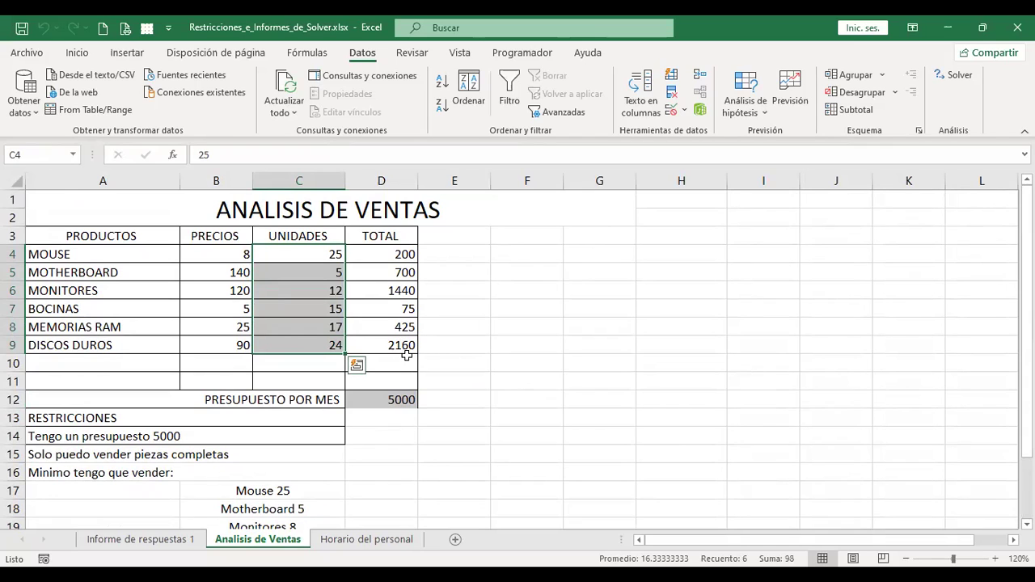
left_click(461, 345)
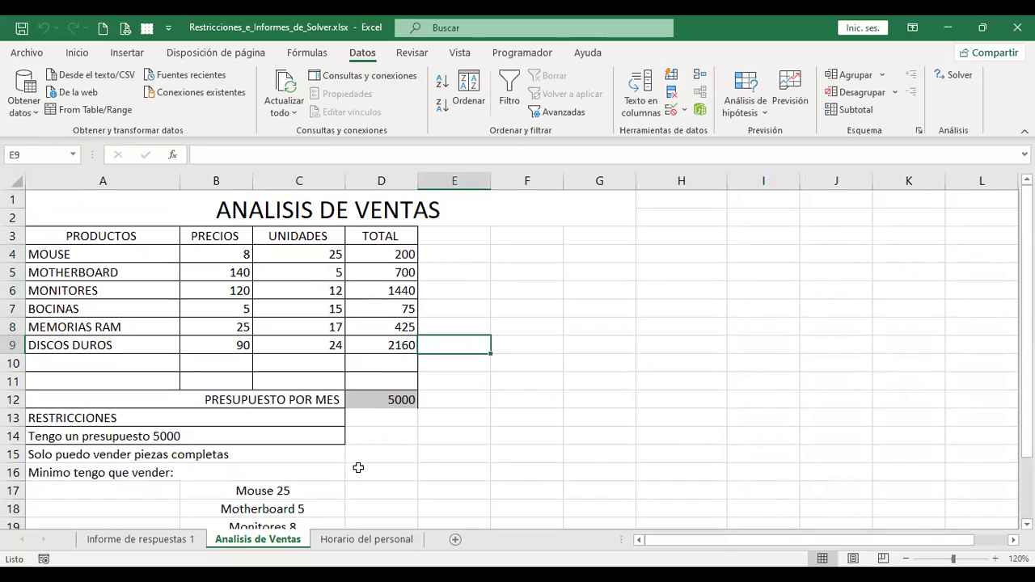
Open the Horario del personal sheet and examine the schedule letters with their assigned rest days.
left_click(391, 542)
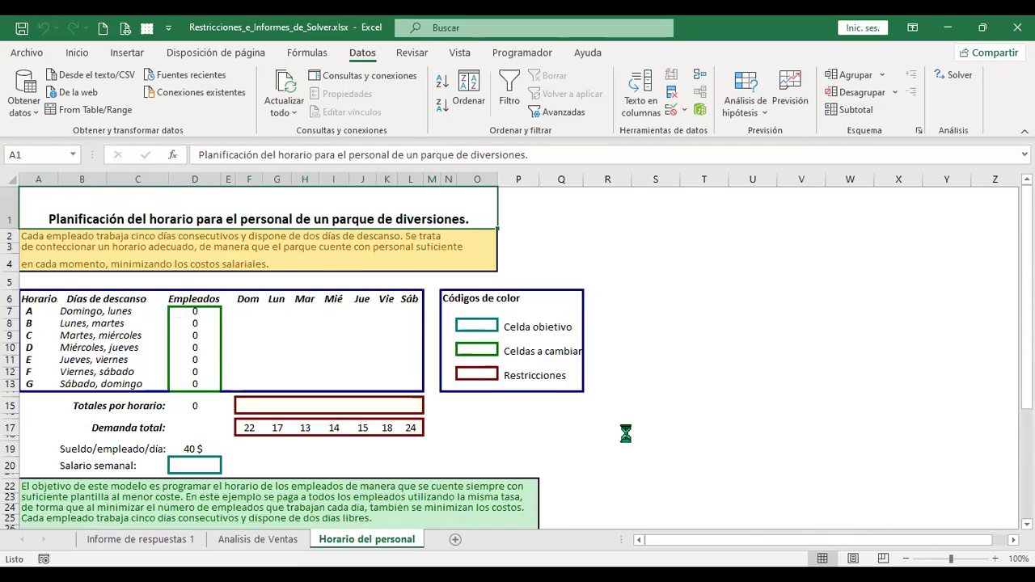
scroll(625, 433, "up", 3)
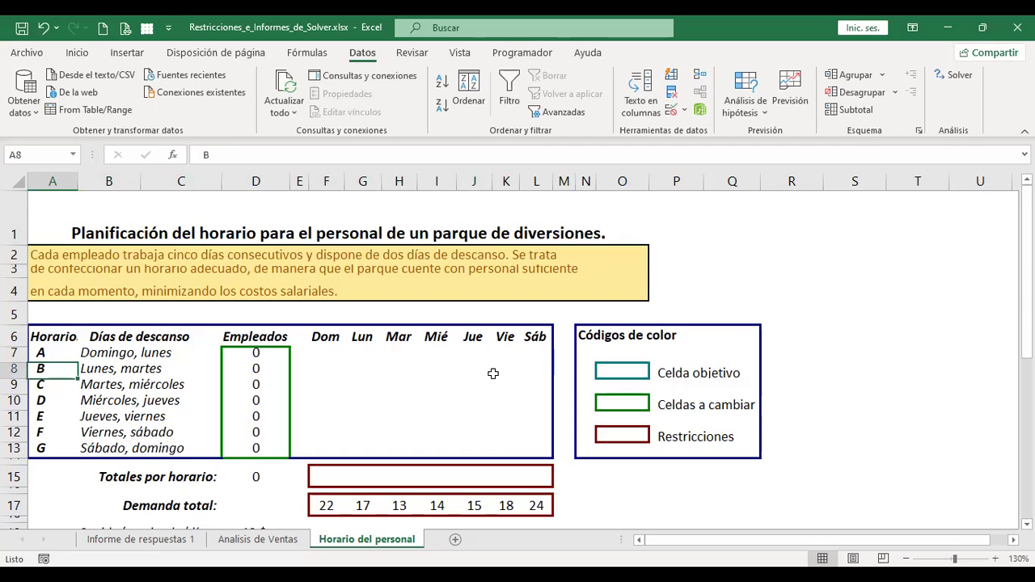
key("Right")
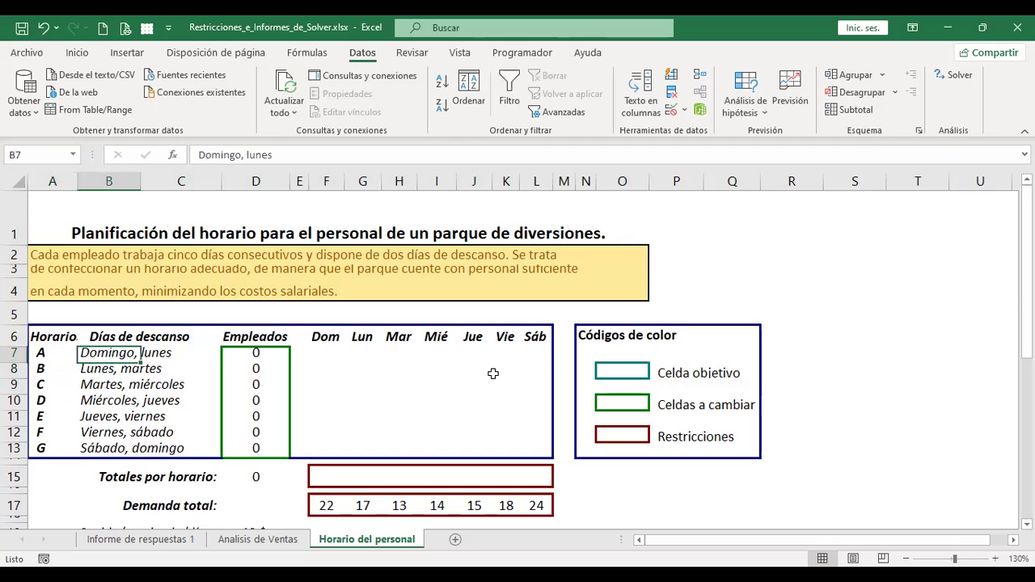
key("Left")
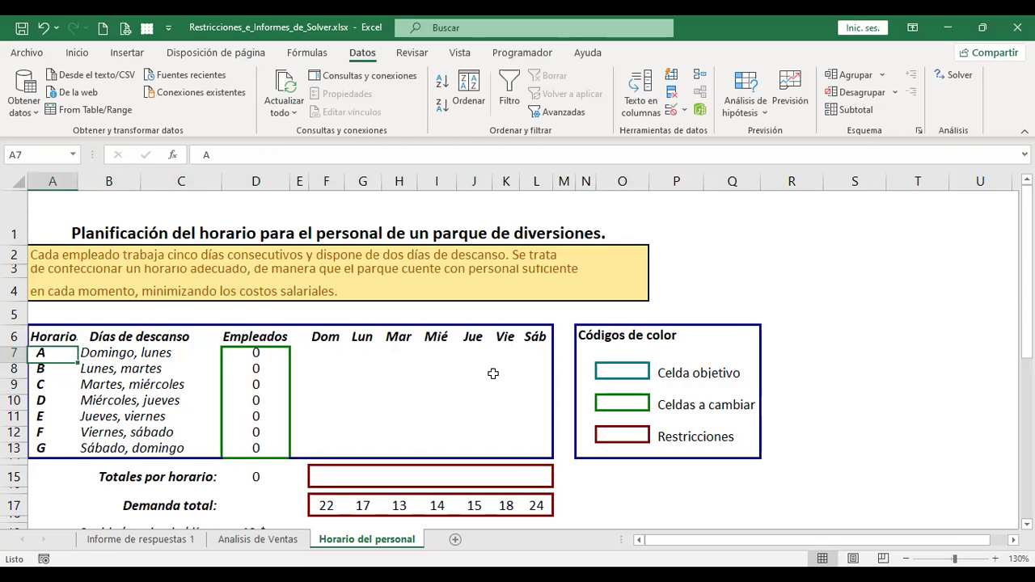
key("Right")
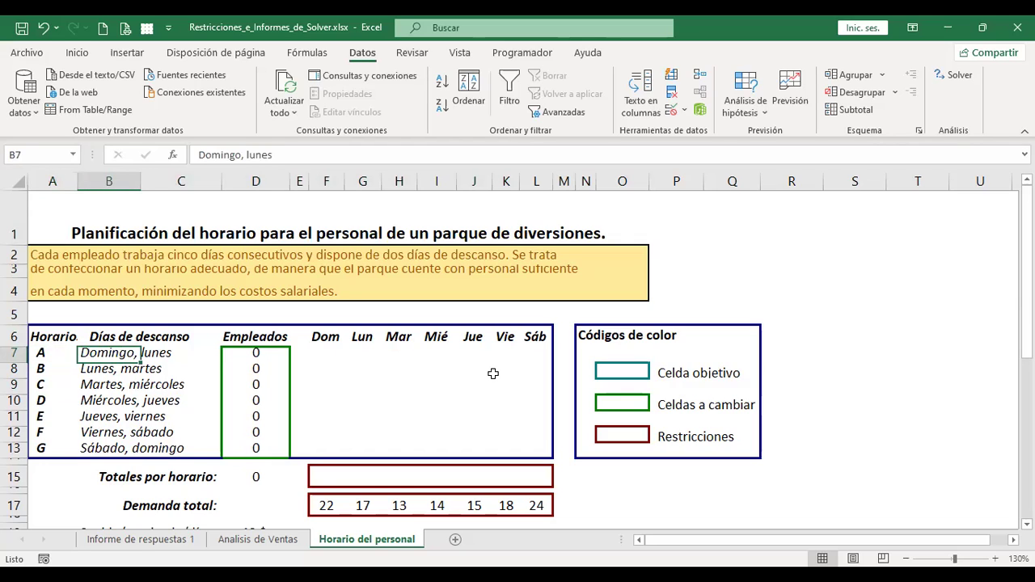
key("Left")
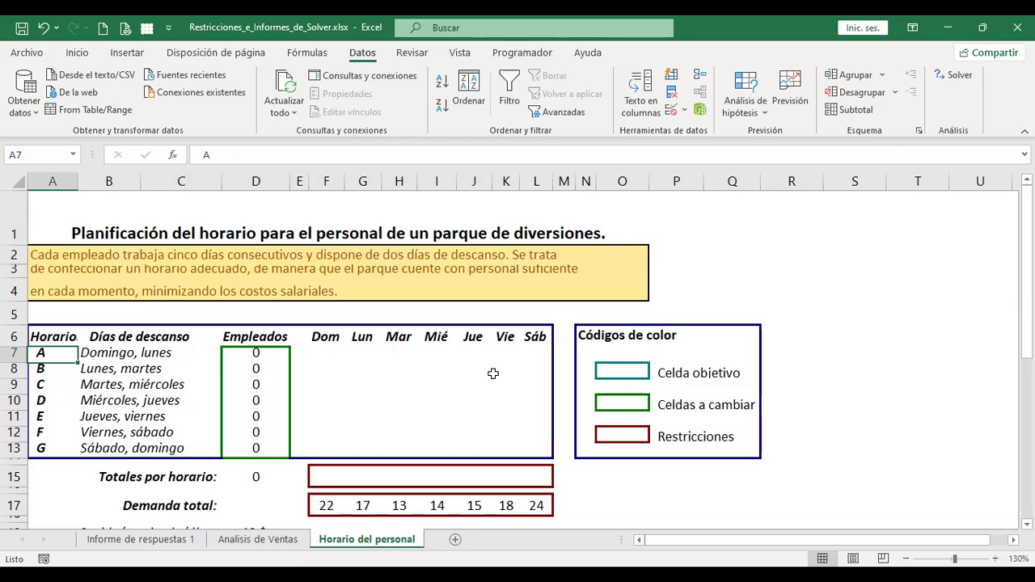
left_click(112, 372)
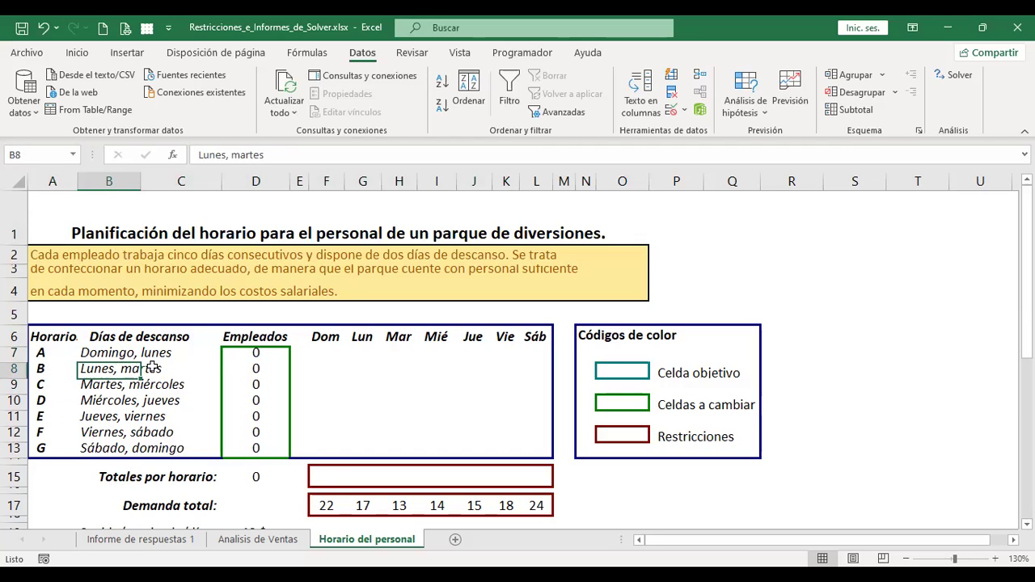
left_click(50, 384)
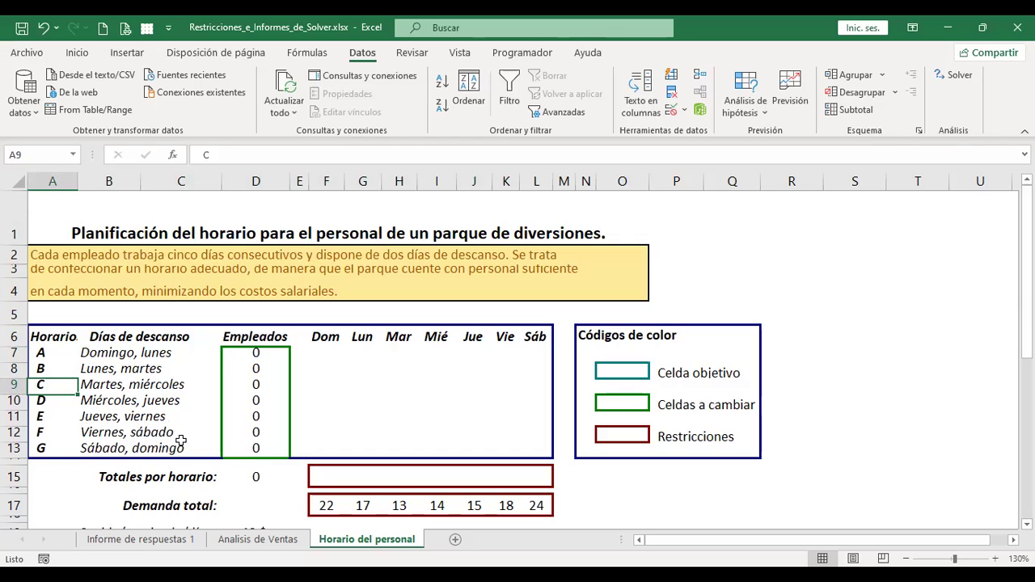
Inspect the Empleados column, the Totales por horario sum formula in D15, and the salary rows of the staff schedule.
left_click(245, 354)
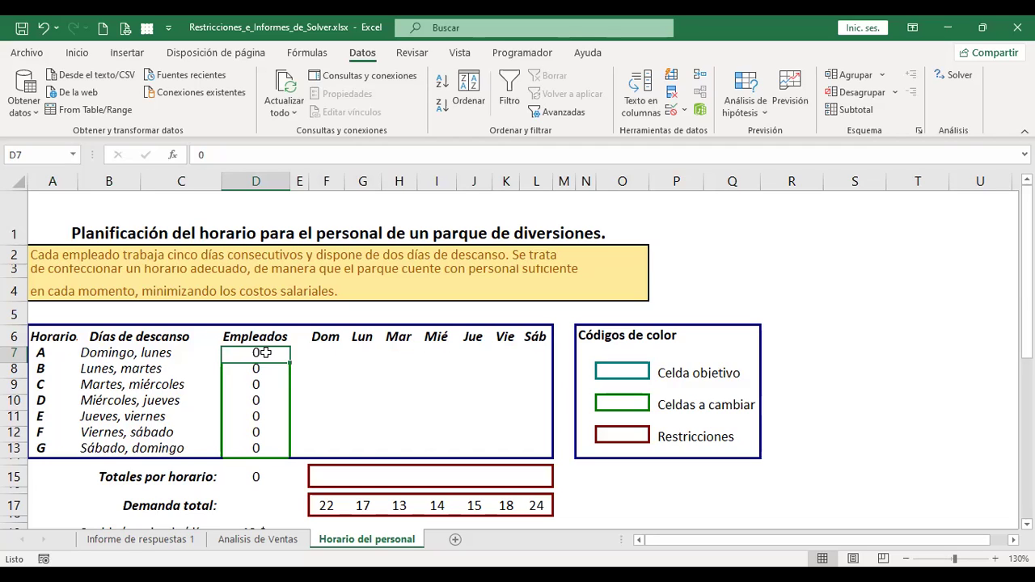
left_click(259, 477)
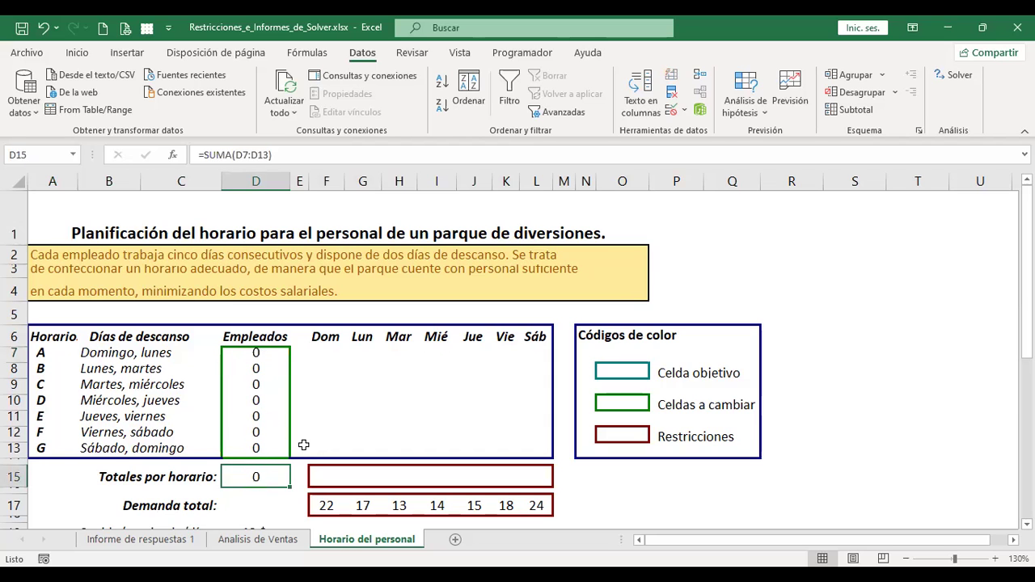
scroll(296, 436, "down", 2)
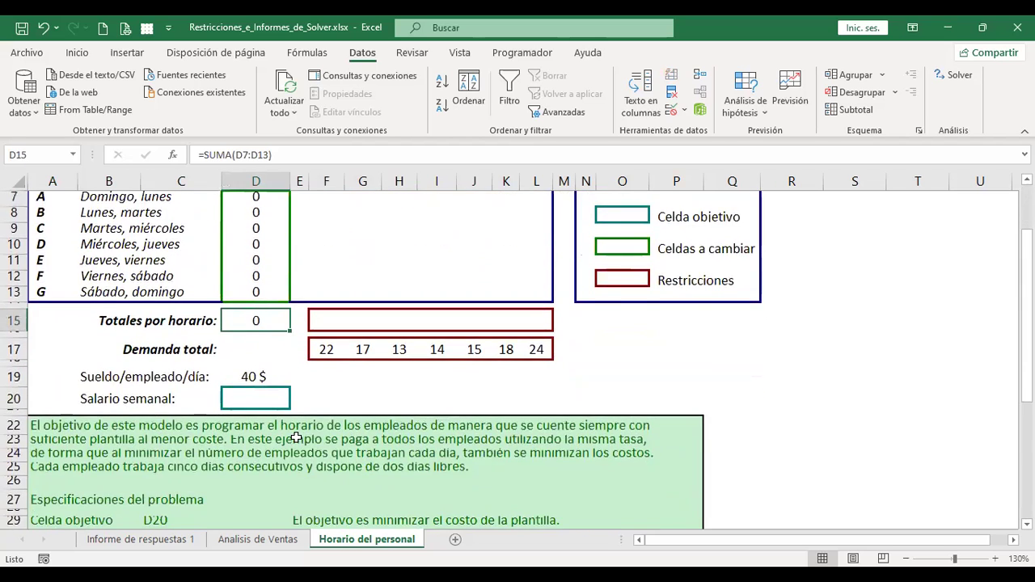
scroll(296, 436, "up", 1)
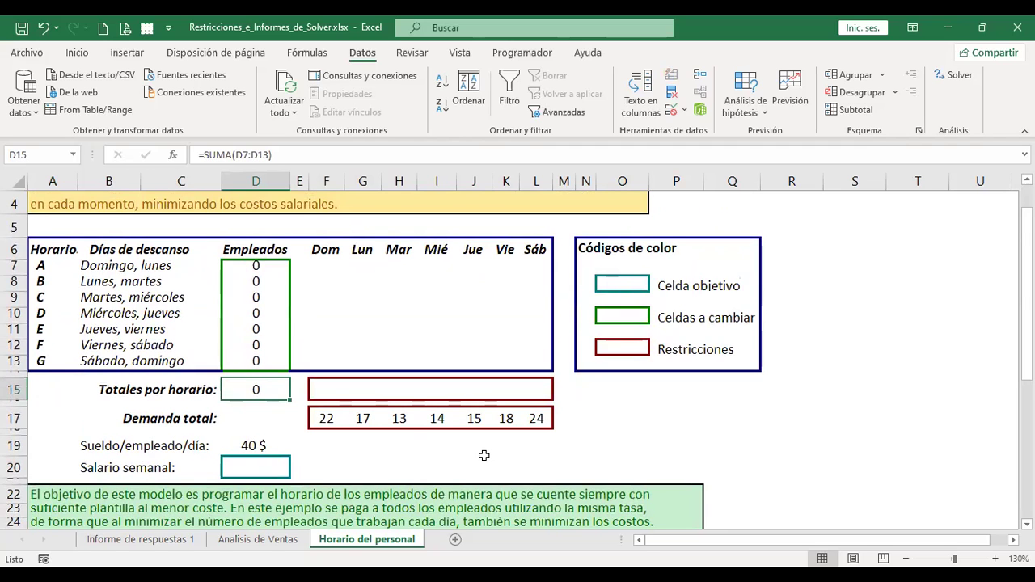
scroll(484, 455, "up", 1)
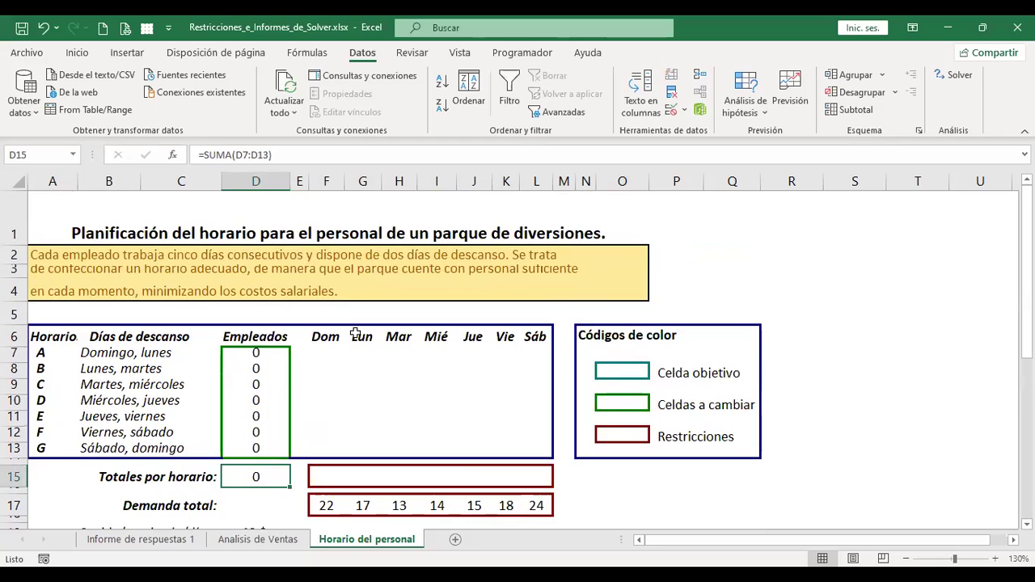
Examine the Demanda total figures in F17:L17 for each weekday and the empty daily totals row above them.
left_click(326, 505)
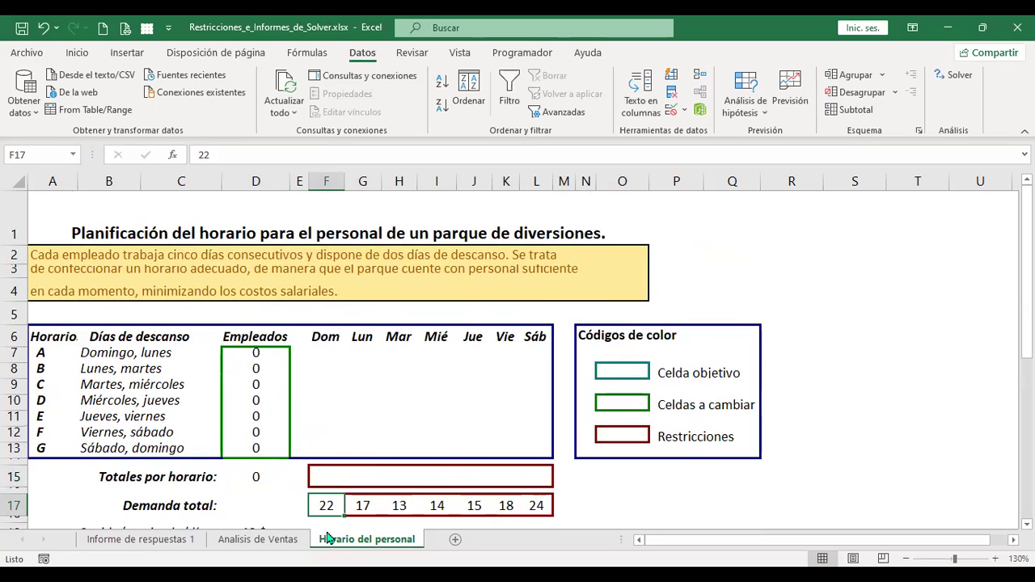
left_click(363, 505)
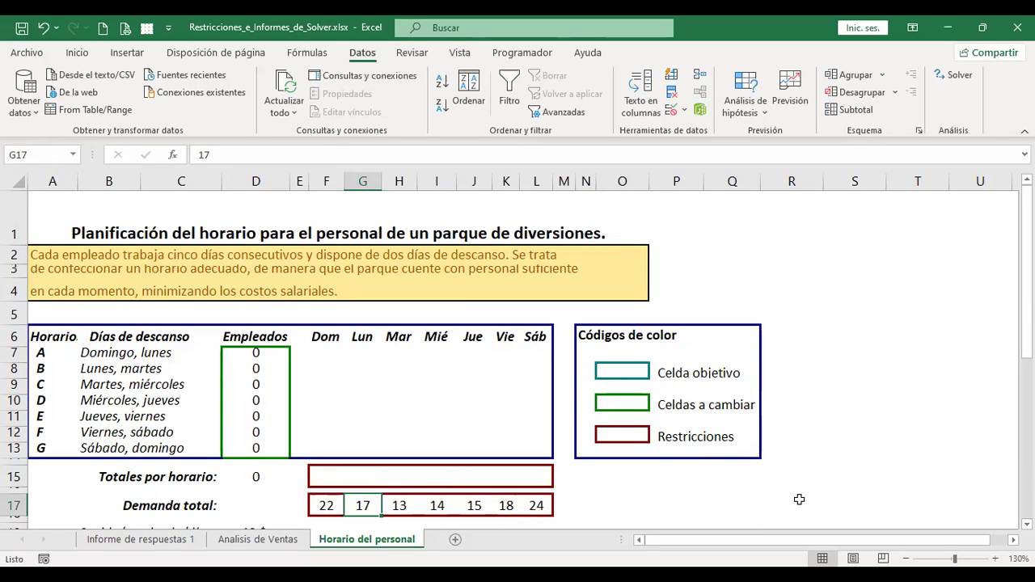
key("Right")
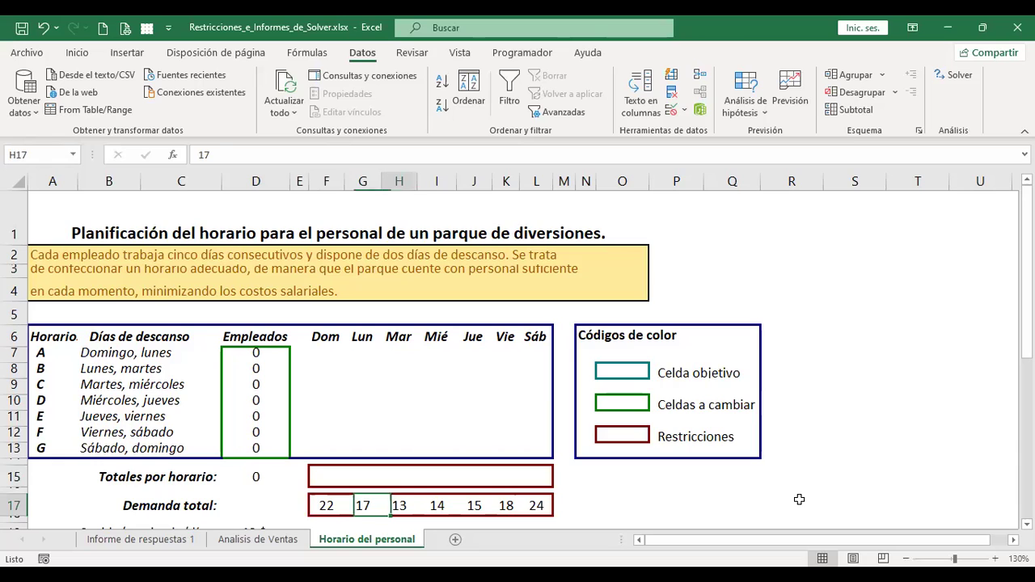
key("Up")
key("Up")
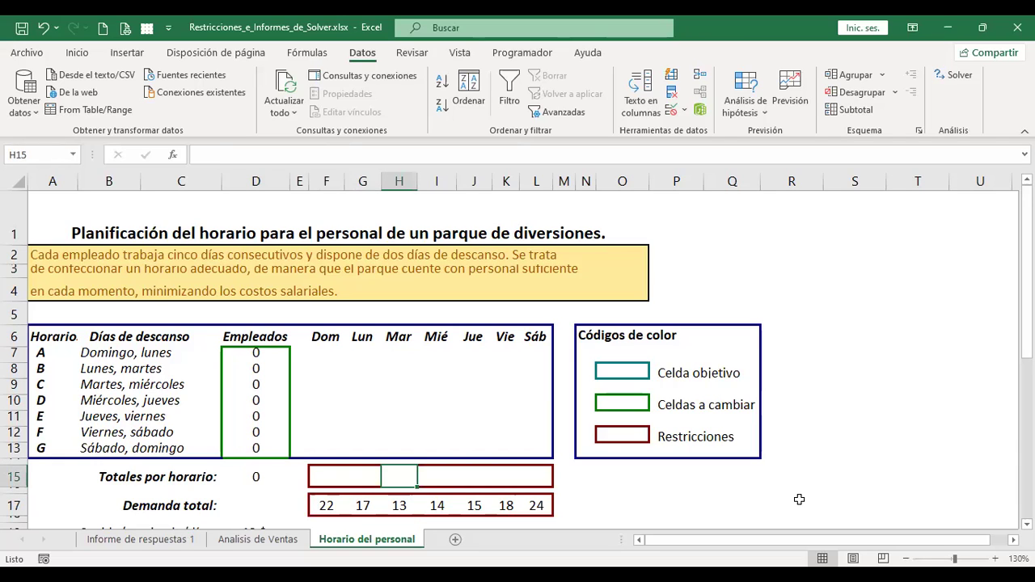
scroll(617, 493, "down", 1)
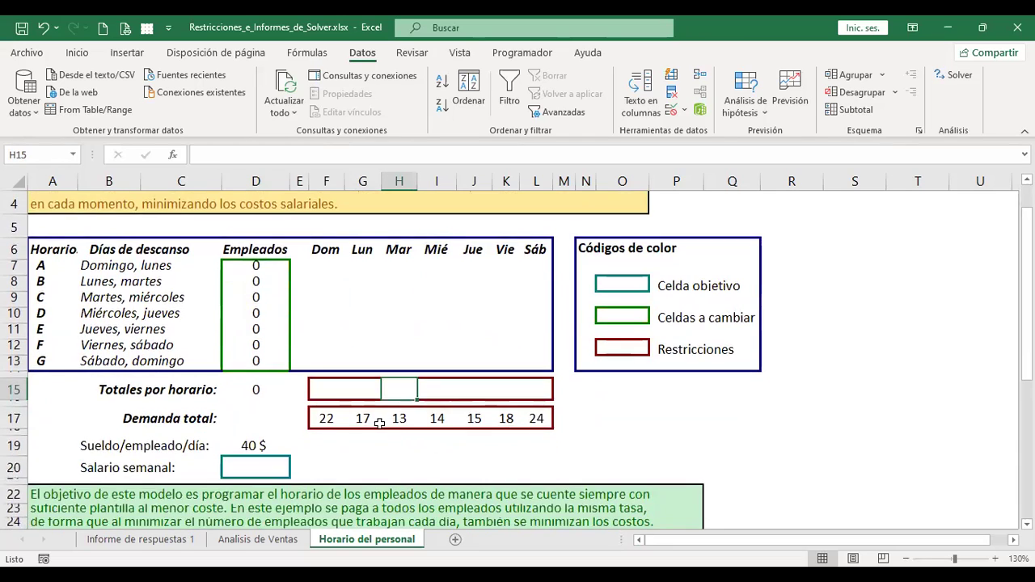
left_click_drag(328, 418, 529, 423)
scroll(661, 436, "up", 1)
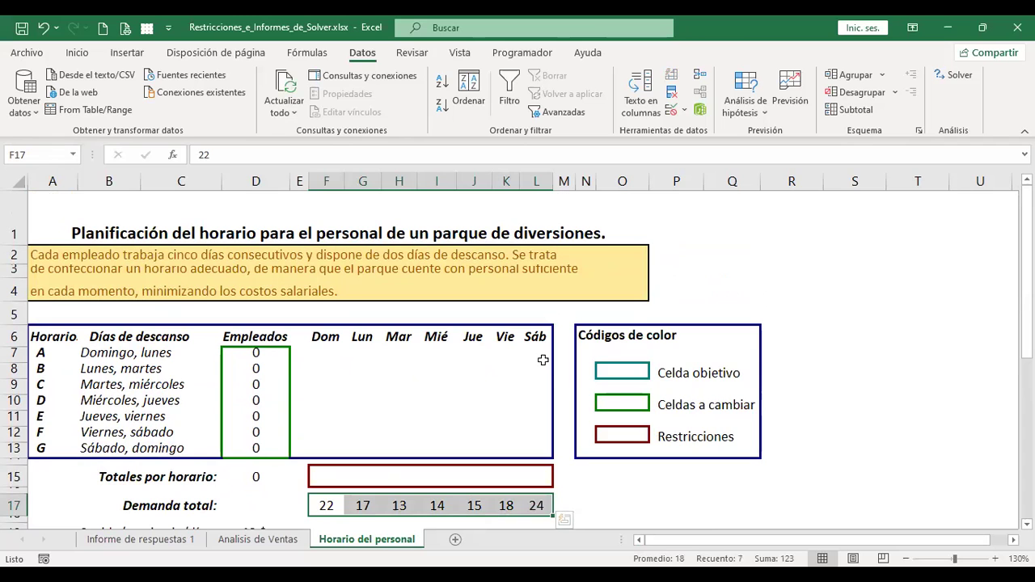
scroll(536, 400, "down", 1)
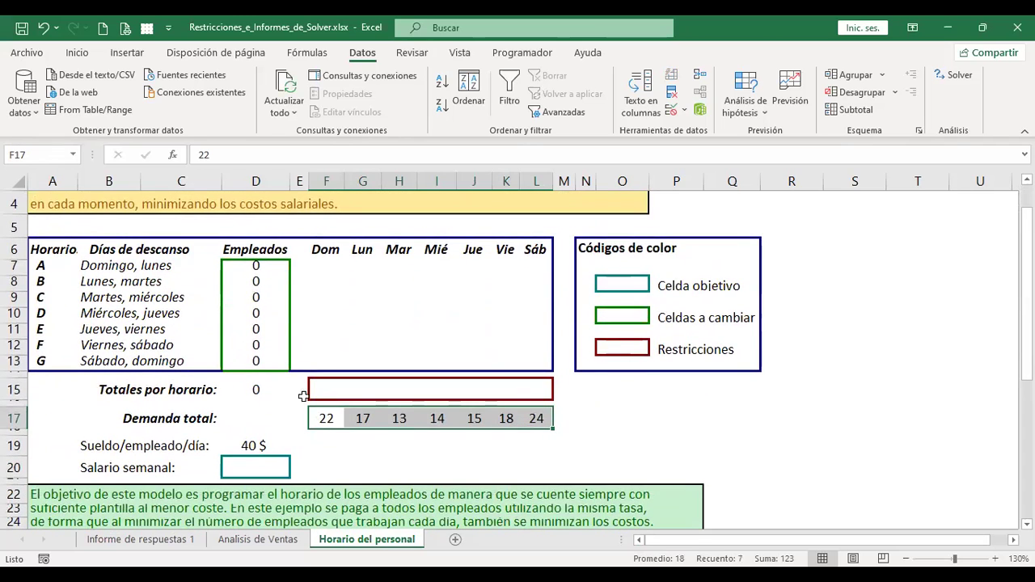
Match the colour codes to the objective cell D20, the changing cells D7:D13 and the restriction cells F17:L17.
left_click(263, 471)
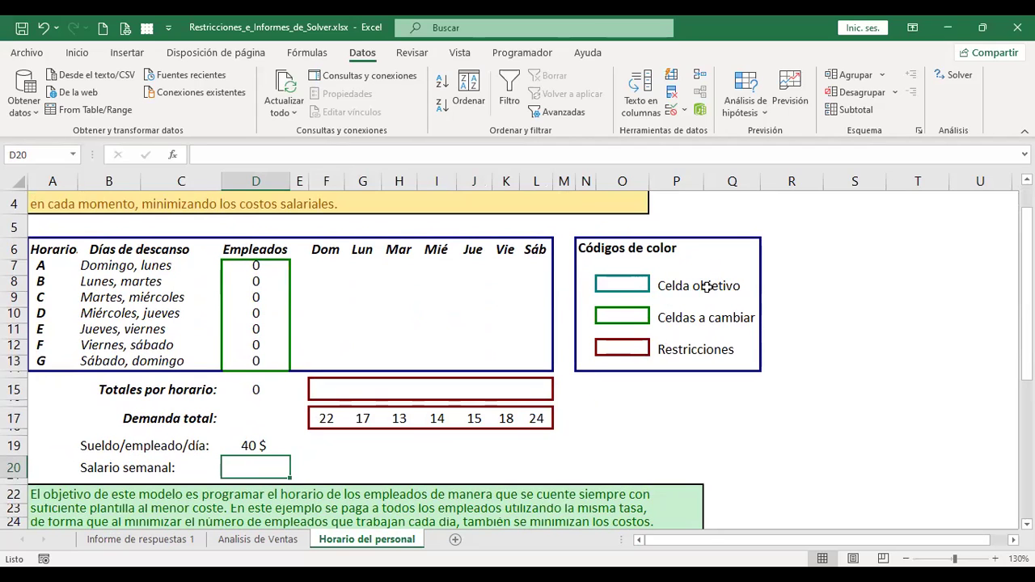
left_click(374, 467)
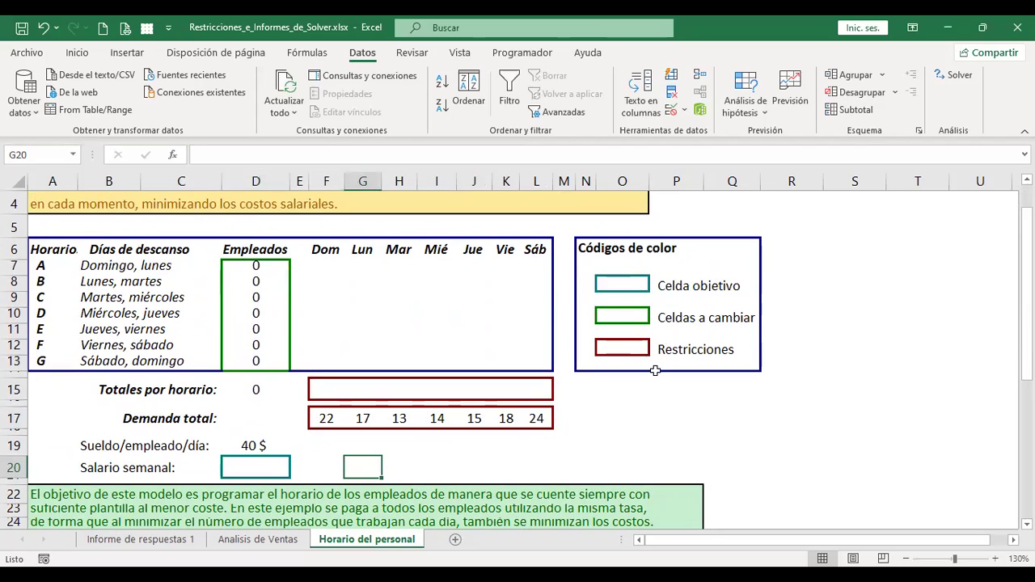
left_click(247, 465)
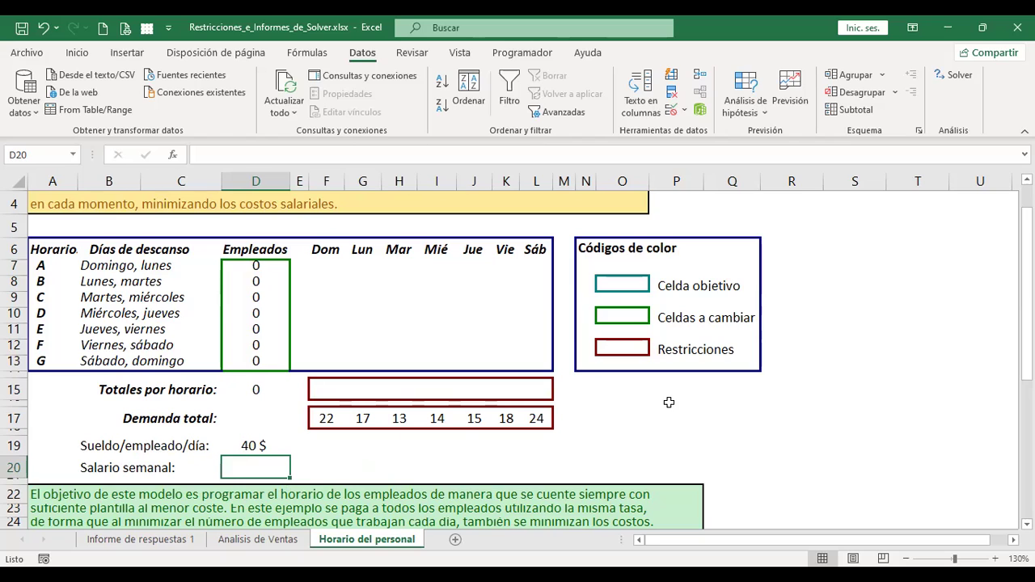
left_click_drag(254, 265, 253, 361)
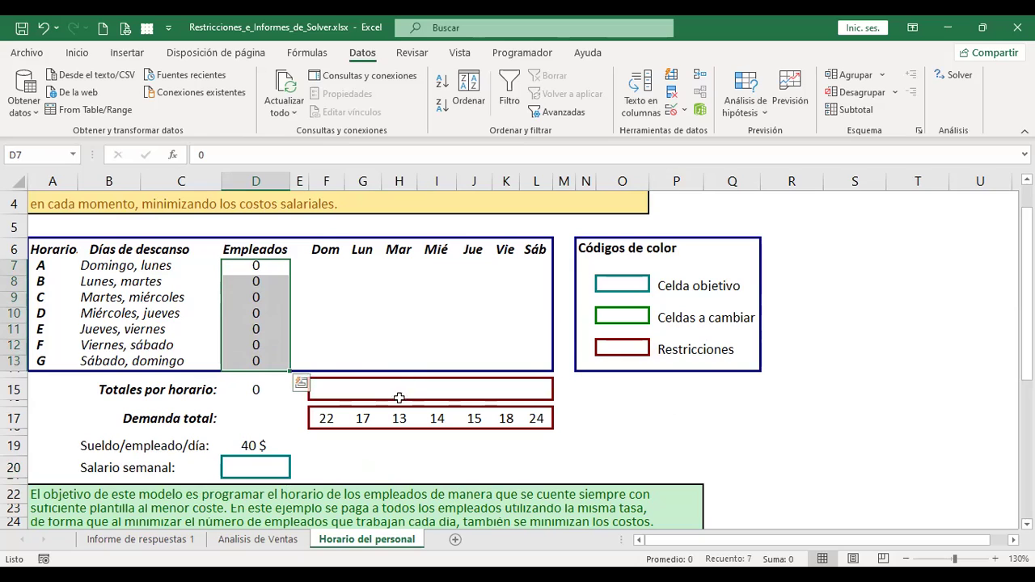
left_click_drag(327, 417, 544, 418)
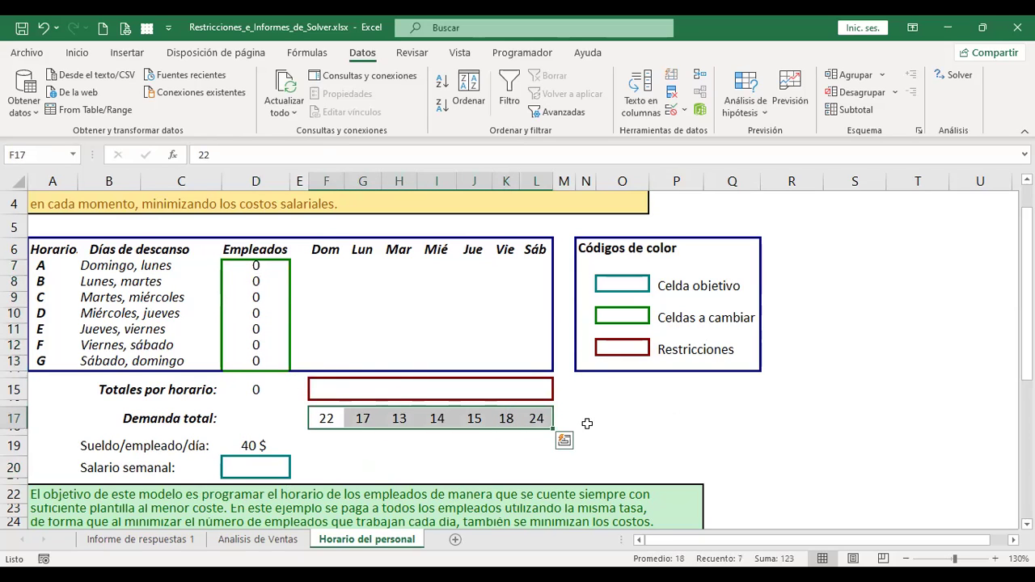
left_click(587, 419)
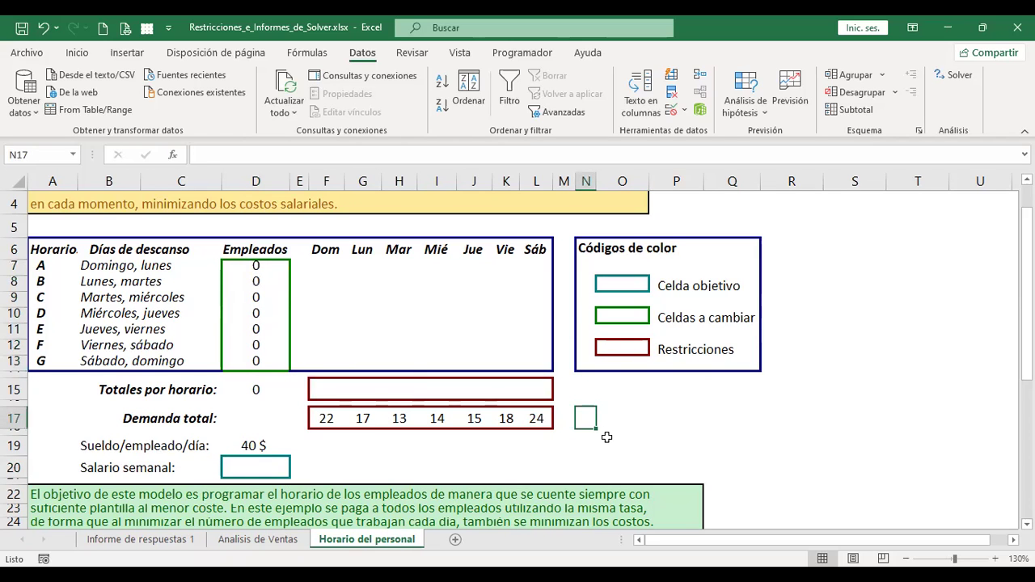
Read the model's purpose and its objective and changing-cell specifications in the green notes, and locate D7:D13 in the Empleados column.
scroll(606, 437, "down", 3)
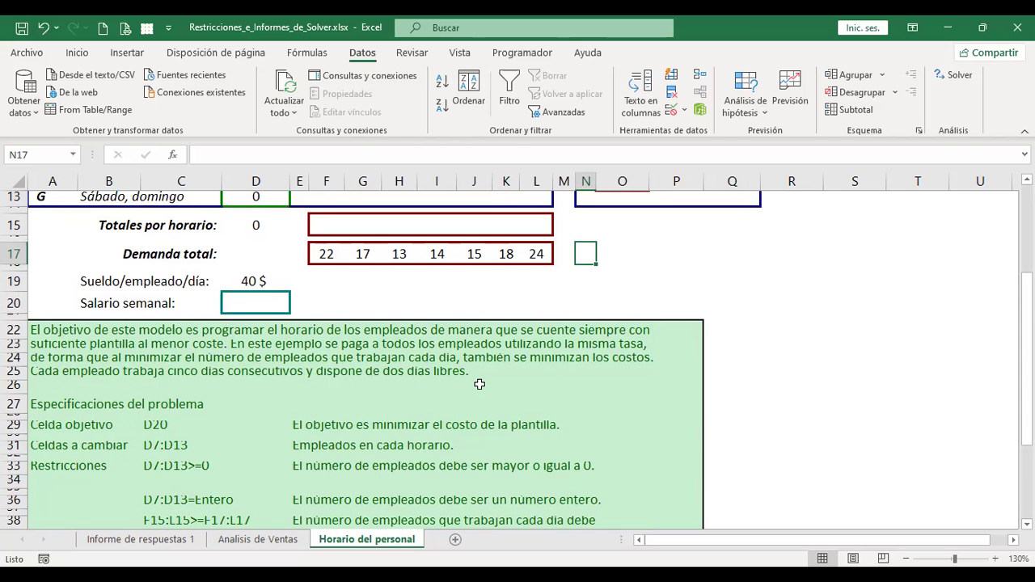
scroll(479, 384, "down", 2)
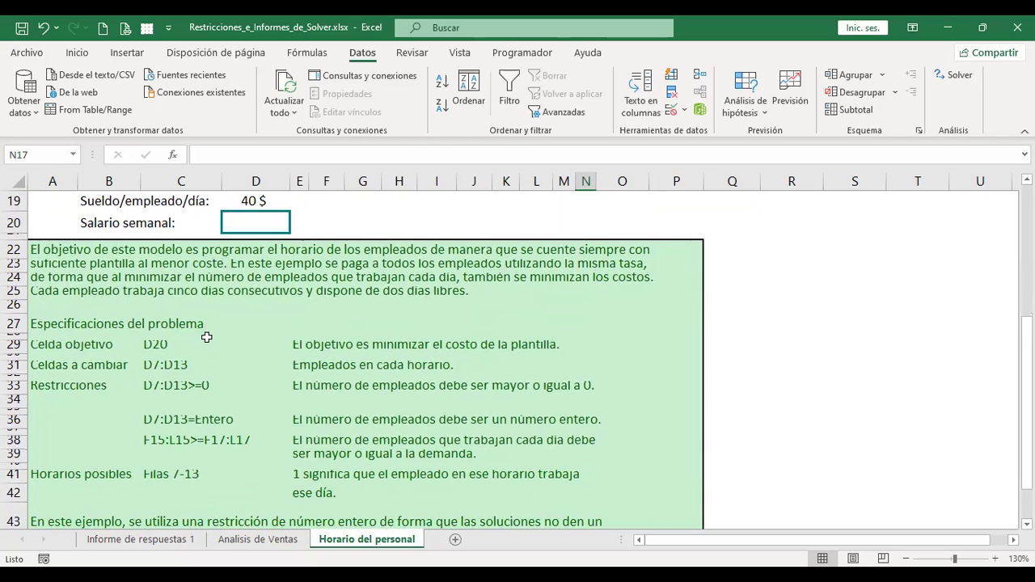
scroll(207, 337, "down", 1)
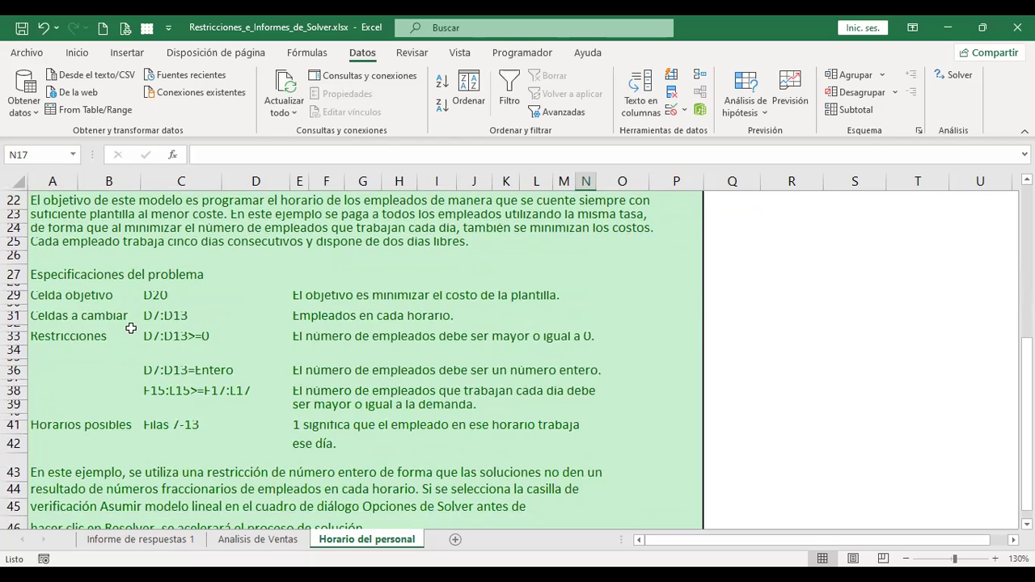
scroll(229, 324, "up", 3)
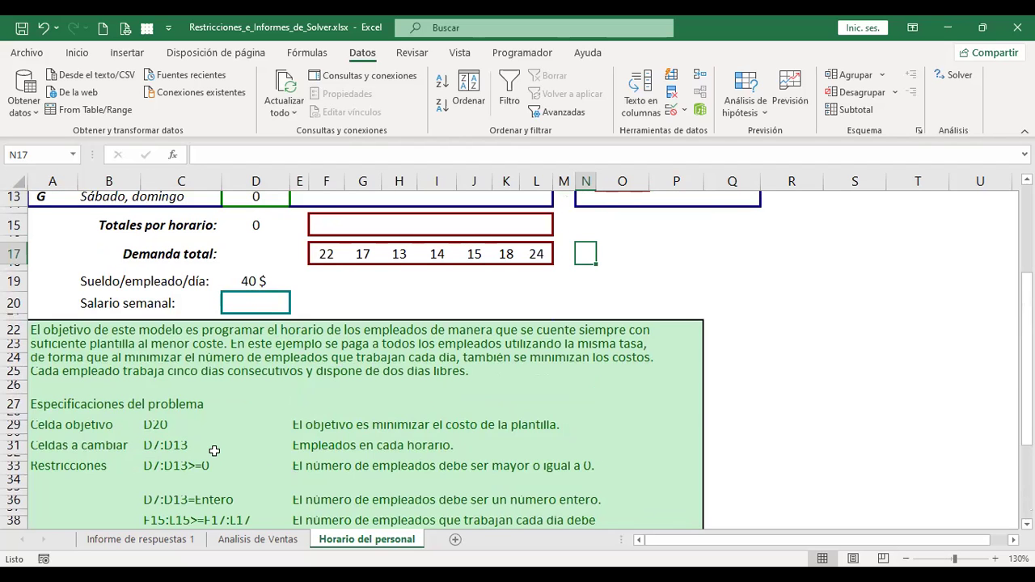
scroll(194, 429, "up", 3)
left_click_drag(256, 265, 263, 366)
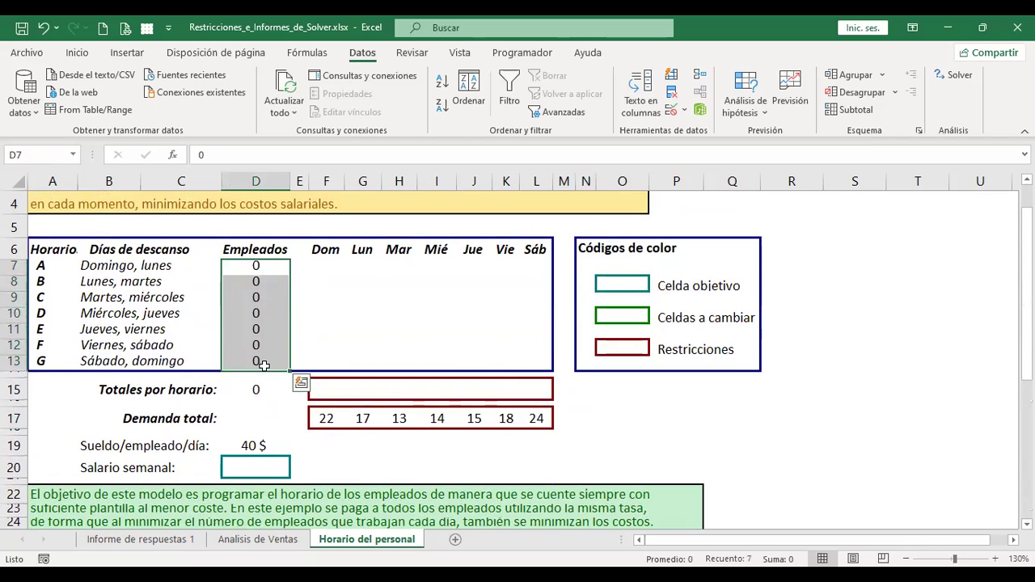
Check the D7:D13>=0 and D7:D13=Entero restrictions in the problem specifications against the Empleados column.
scroll(273, 343, "down", 1)
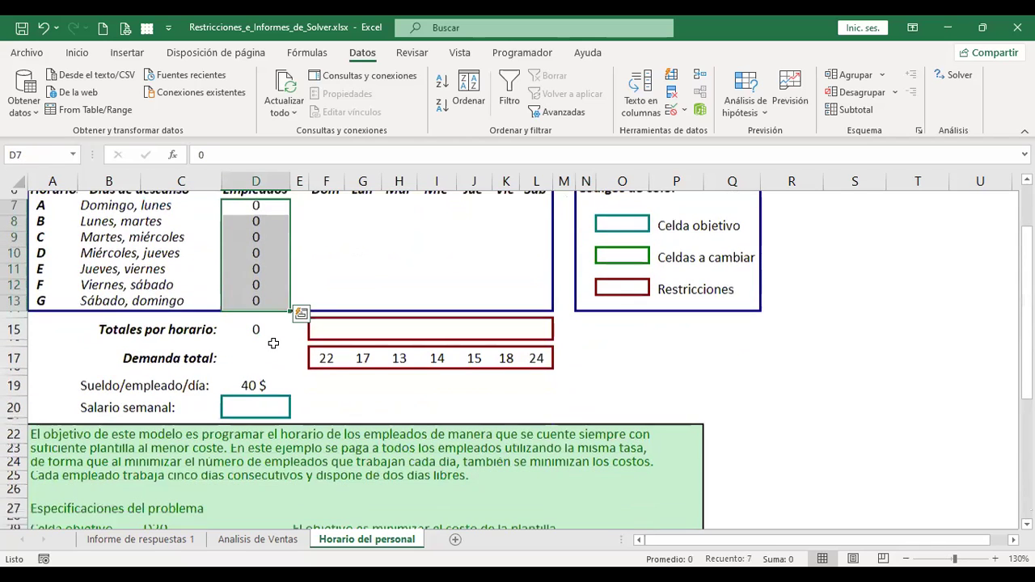
scroll(273, 343, "down", 3)
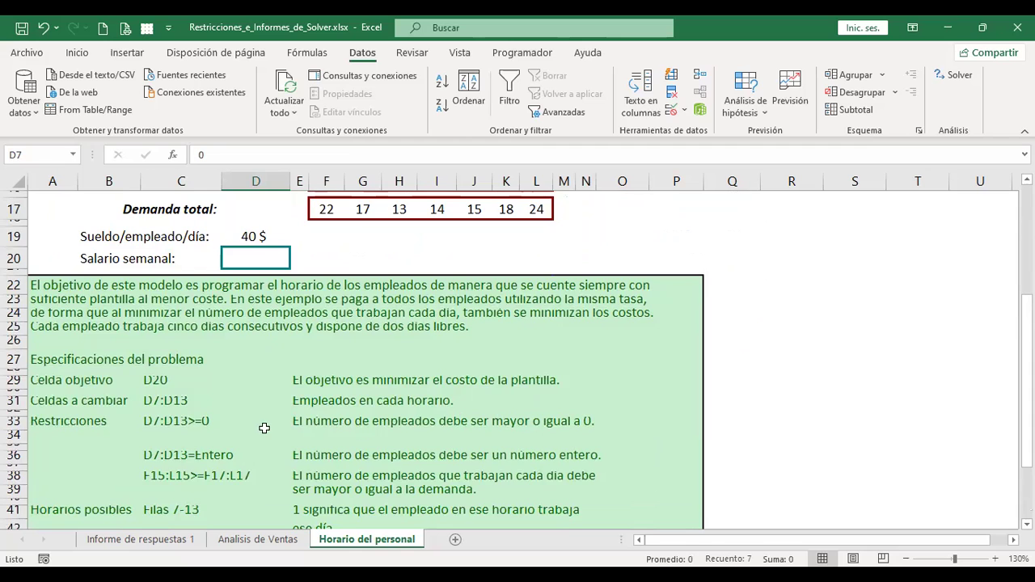
scroll(267, 436, "up", 3)
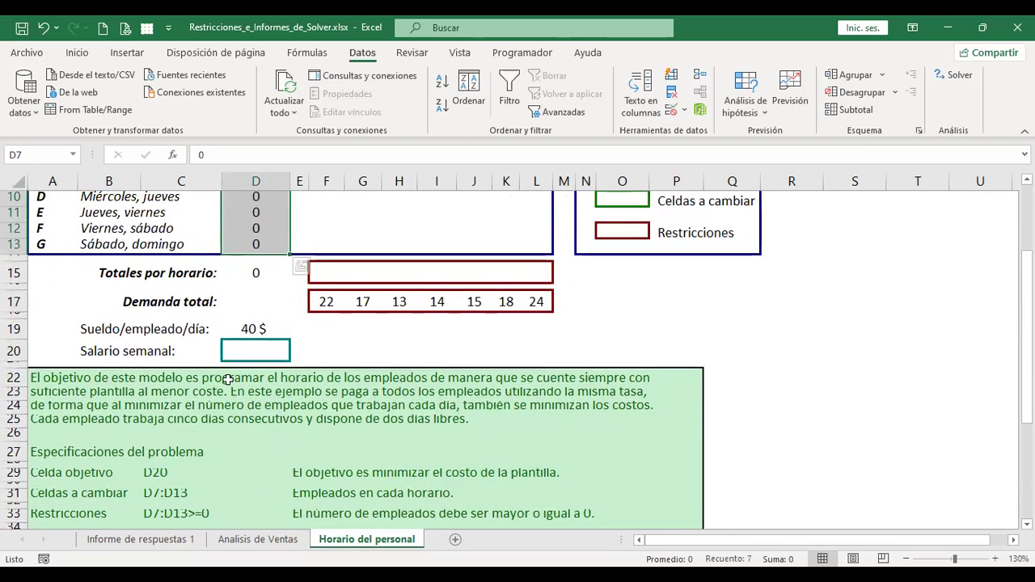
scroll(257, 227, "up", 3)
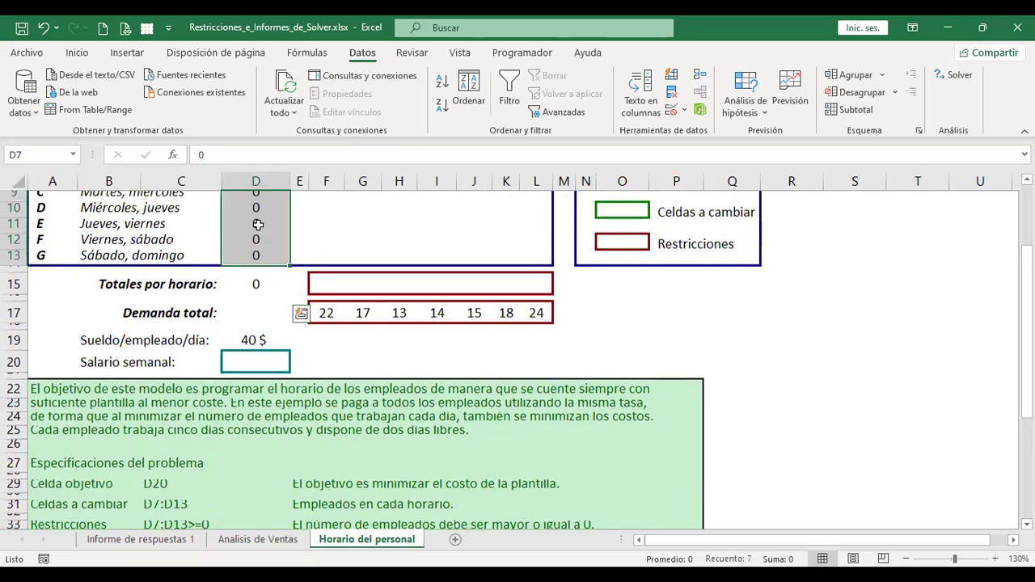
scroll(257, 359, "down", 1)
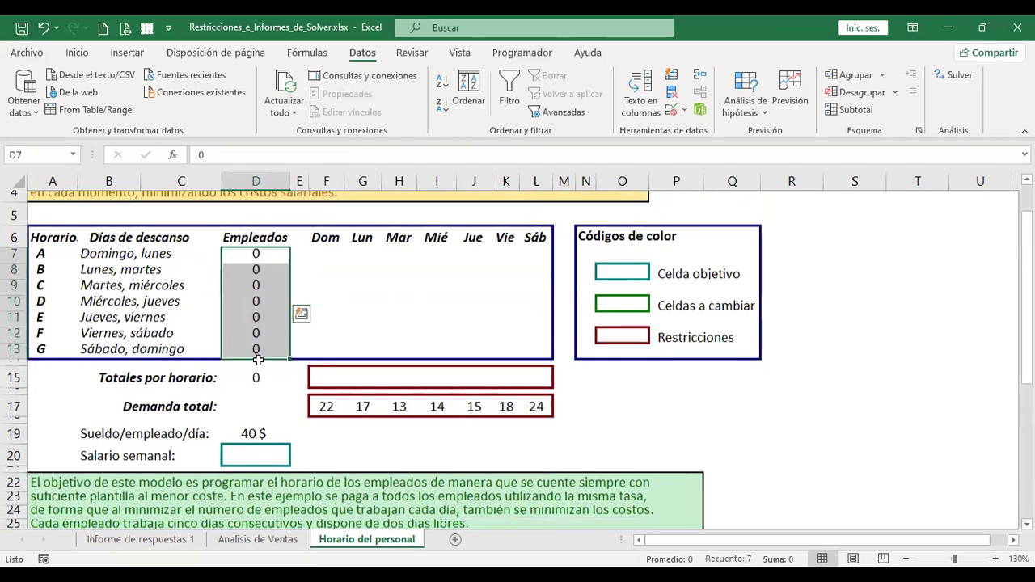
scroll(257, 359, "down", 4)
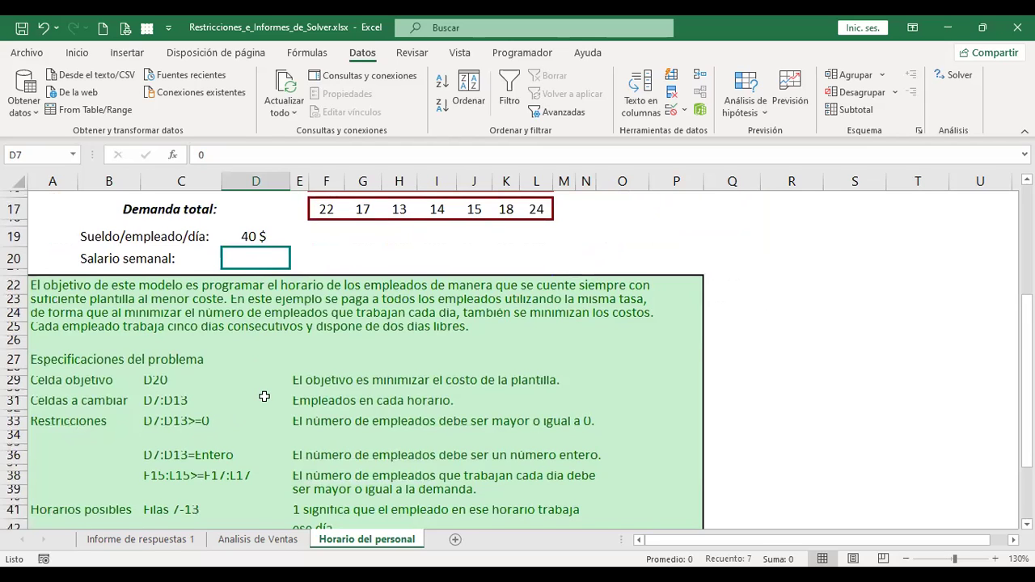
scroll(264, 397, "up", 4)
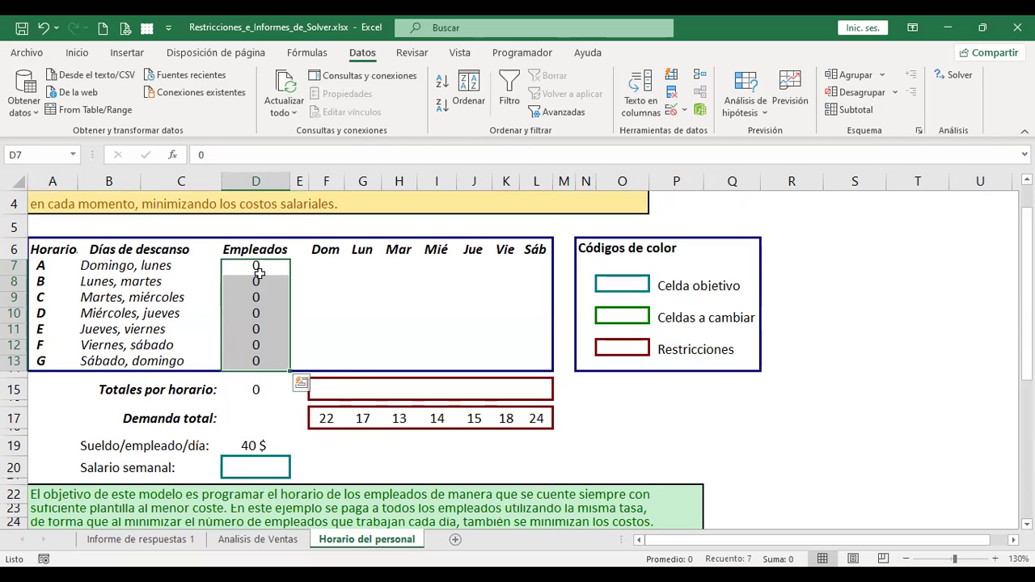
Increase the height of row 38 so the F15:L15>=F17:L17 restriction text fits fully.
scroll(308, 359, "down", 5)
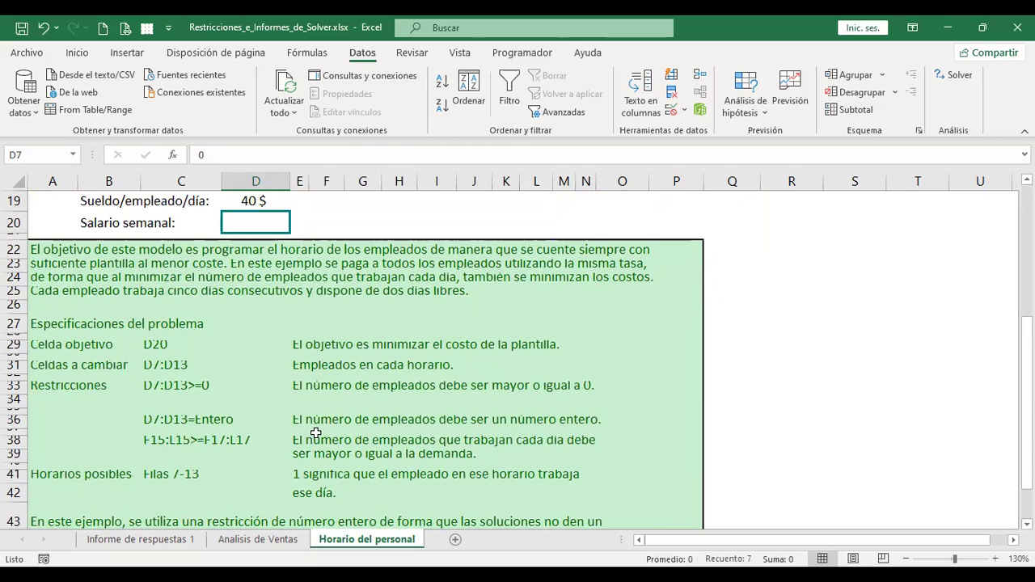
scroll(225, 438, "down", 1)
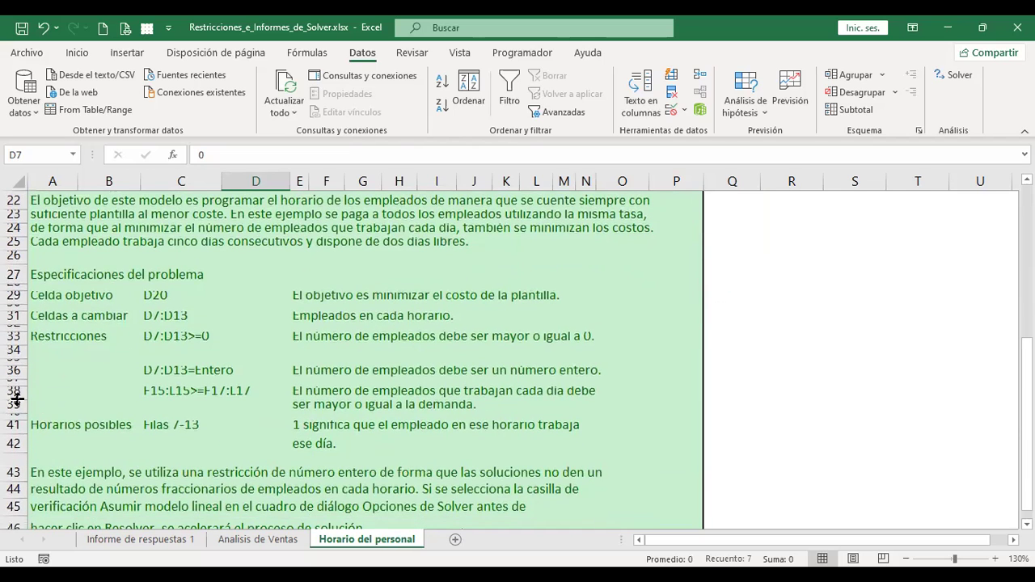
left_click_drag(17, 398, 17, 405)
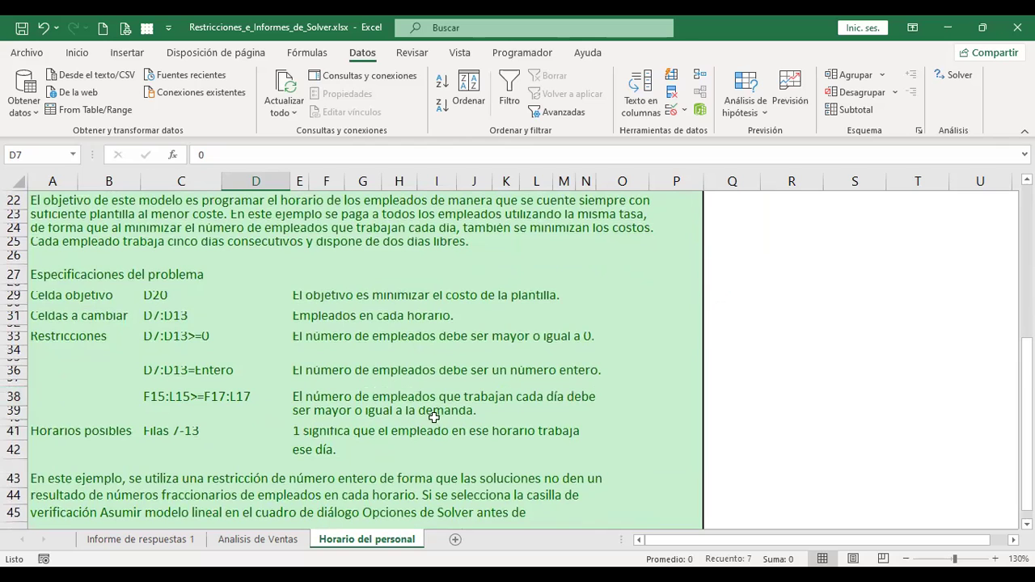
Compare the daily totals range F15:L15 with the Demanda total range F17:L17 as stated in the demand restriction.
scroll(388, 404, "up", 4)
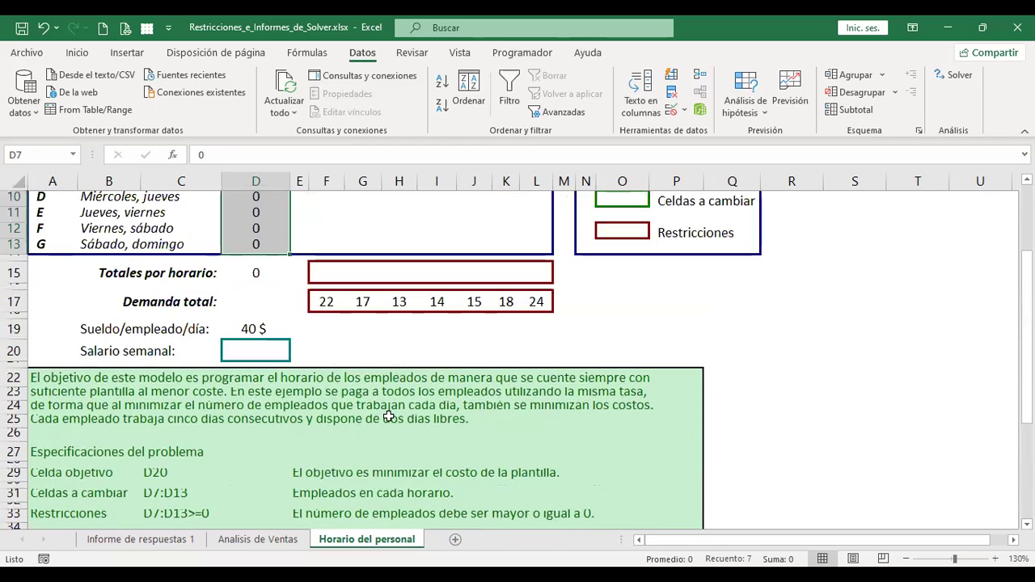
left_click_drag(326, 302, 536, 301)
left_click_drag(327, 273, 542, 277)
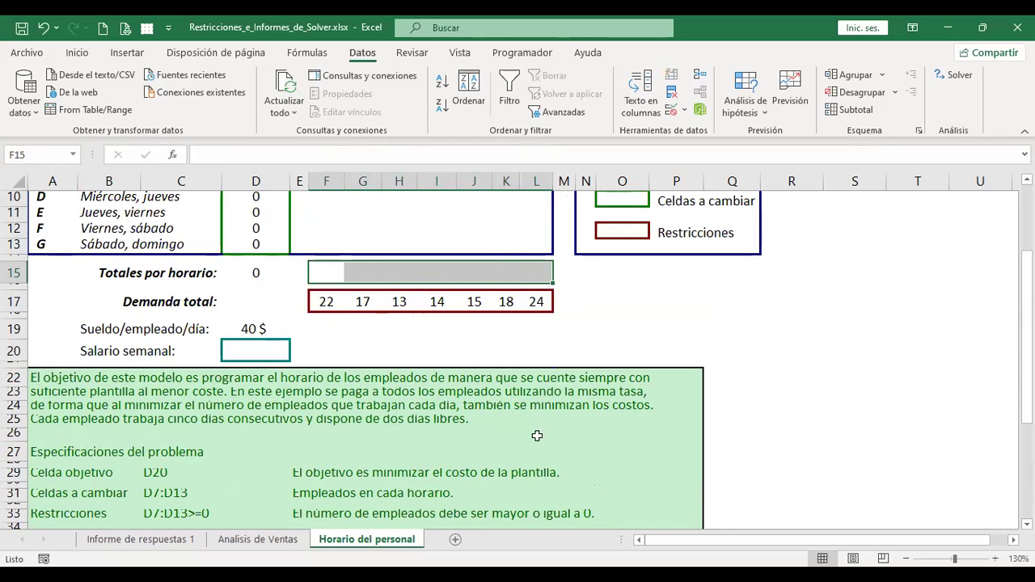
scroll(482, 473, "down", 4)
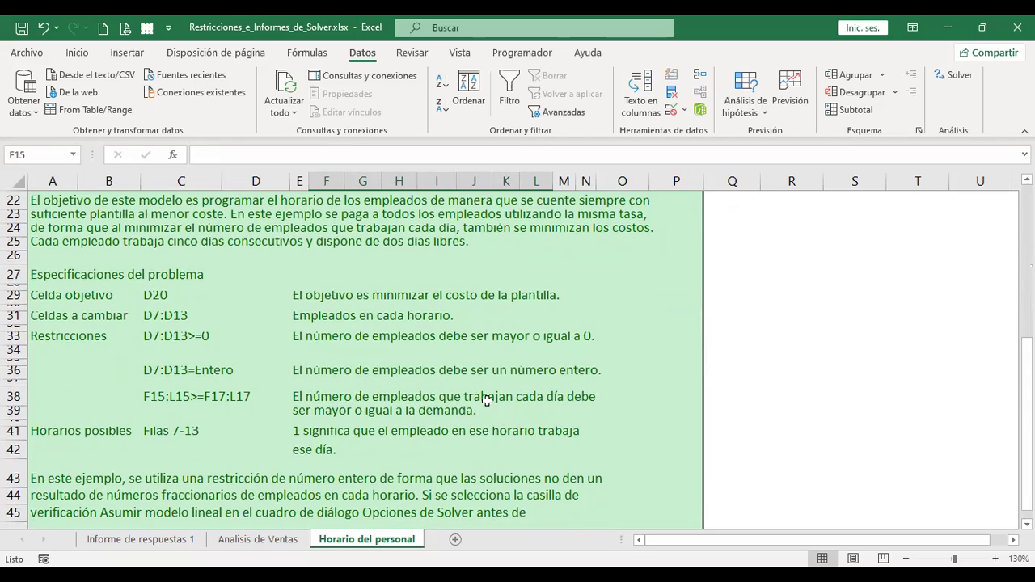
scroll(485, 400, "up", 4)
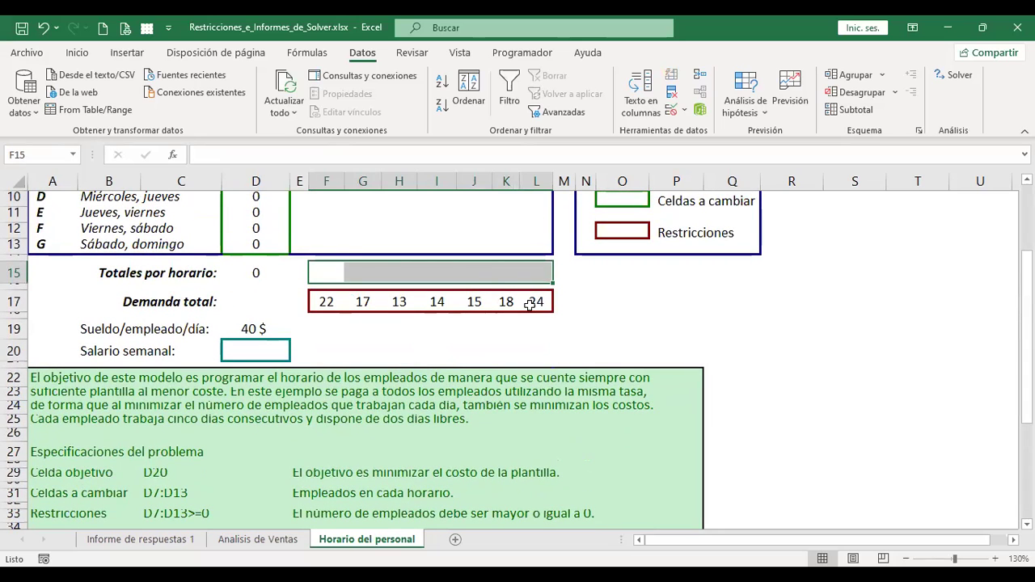
Increase the height of row 41 so the Horarios posibles text fits fully.
scroll(516, 385, "down", 5)
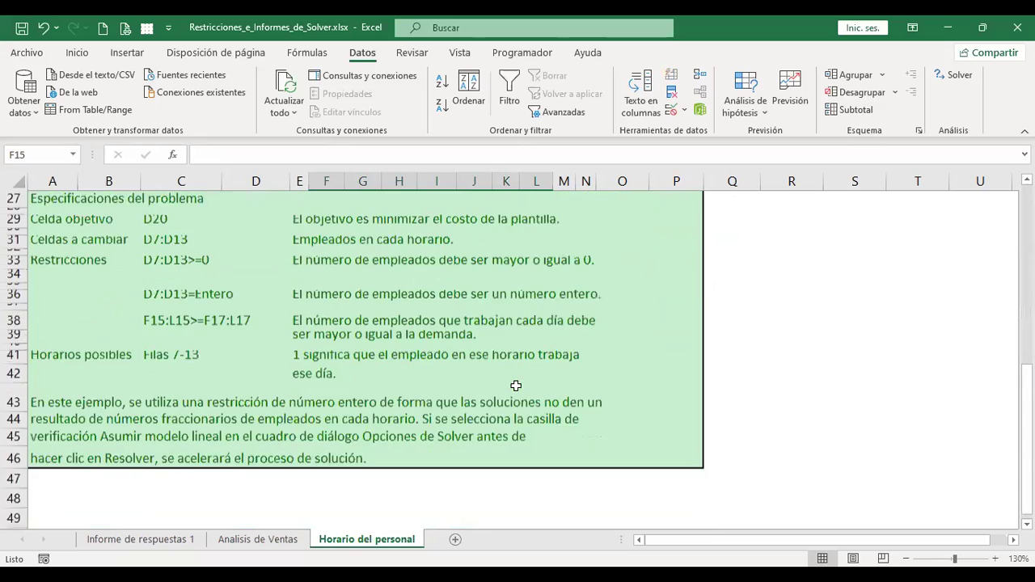
scroll(516, 386, "up", 1)
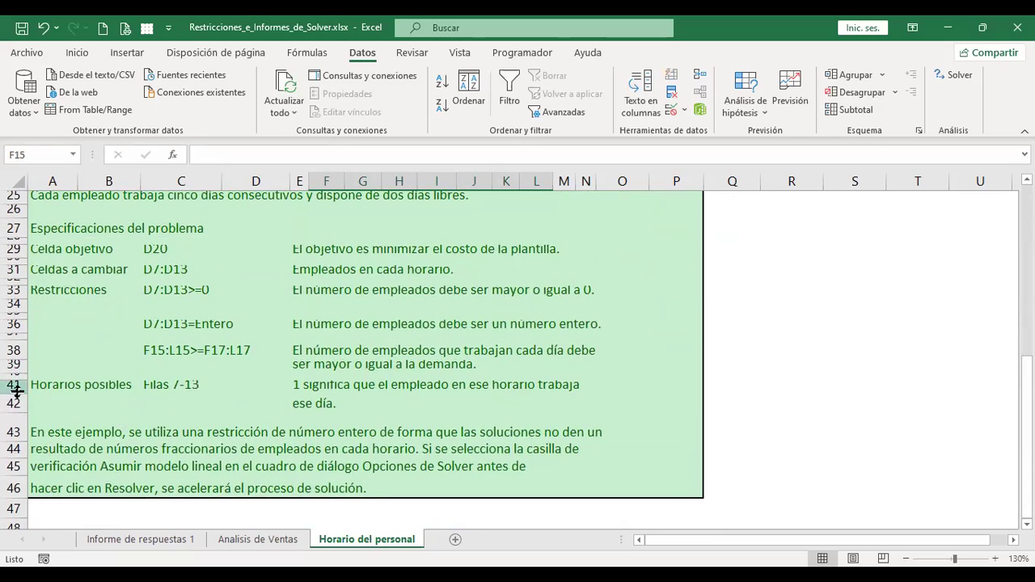
left_click_drag(21, 395, 21, 402)
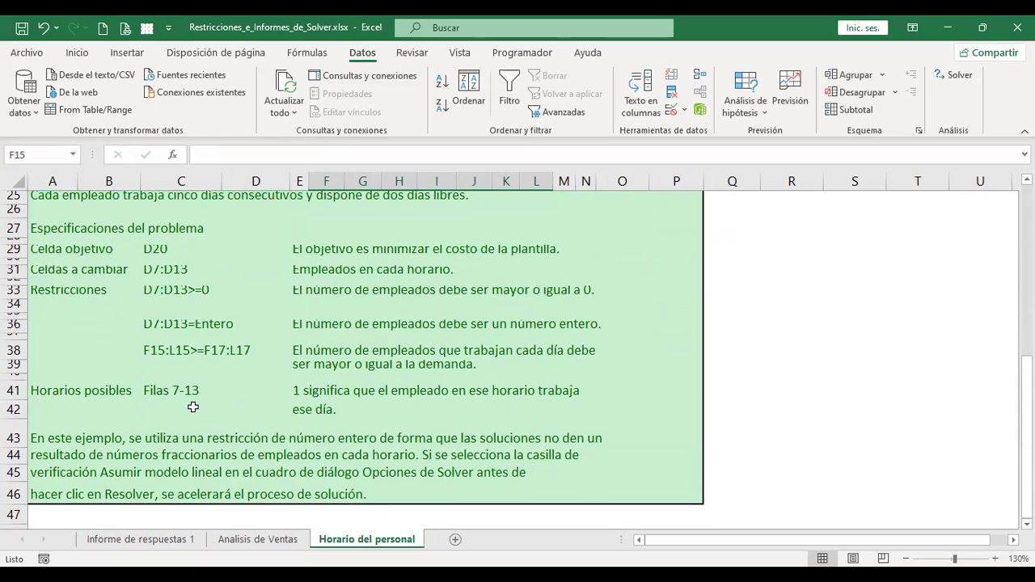
Locate schedule rows 7 to 13 in the table and relate them to the Horarios posibles note.
scroll(193, 407, "up", 7)
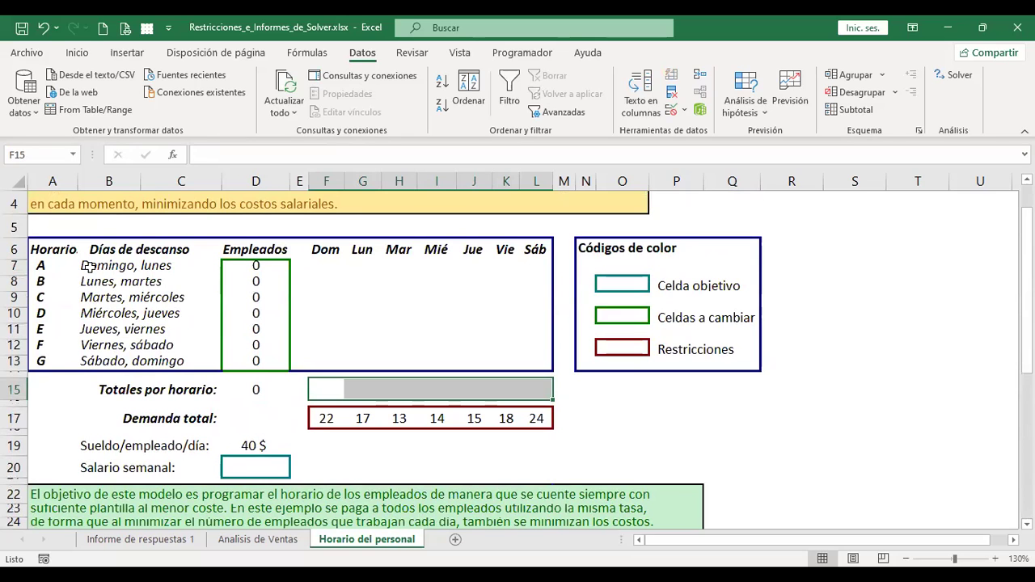
left_click_drag(13, 271, 22, 360)
scroll(561, 423, "down", 5)
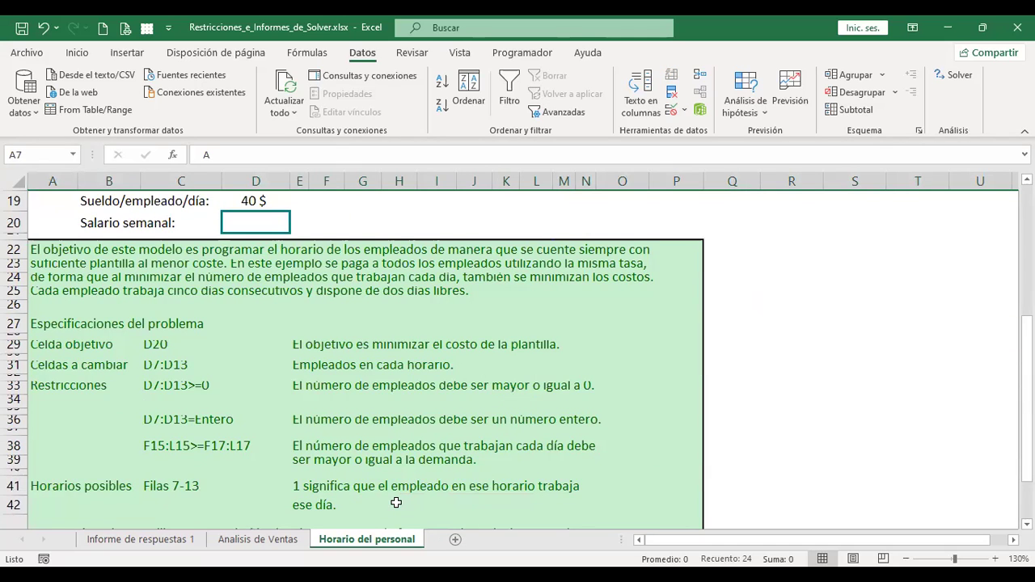
scroll(397, 503, "down", 1)
scroll(397, 504, "up", 6)
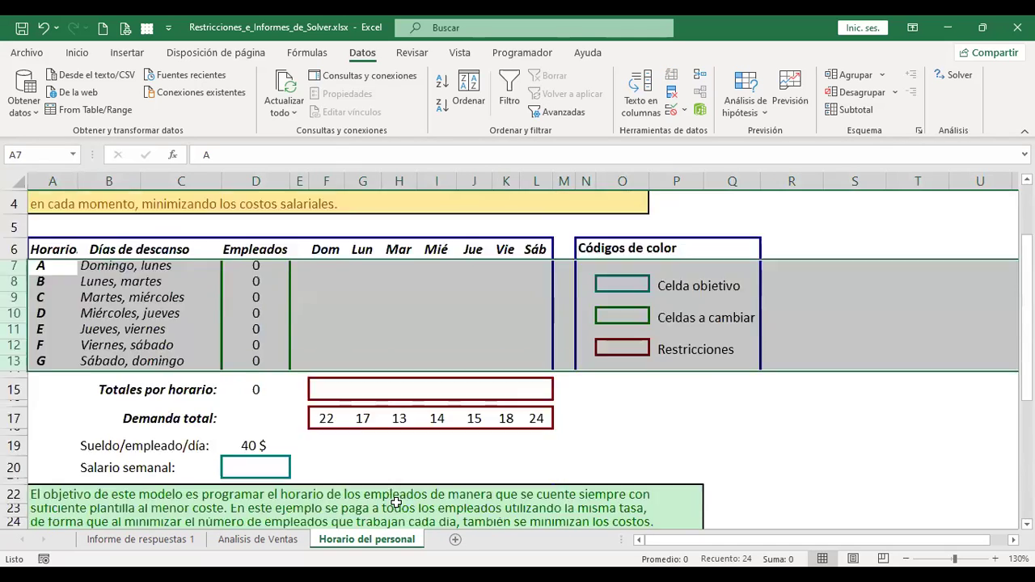
scroll(396, 503, "up", 1)
Examine the empty weekday grid F7:L13, then read the closing notes on the integer restriction and linear model option.
left_click(338, 366)
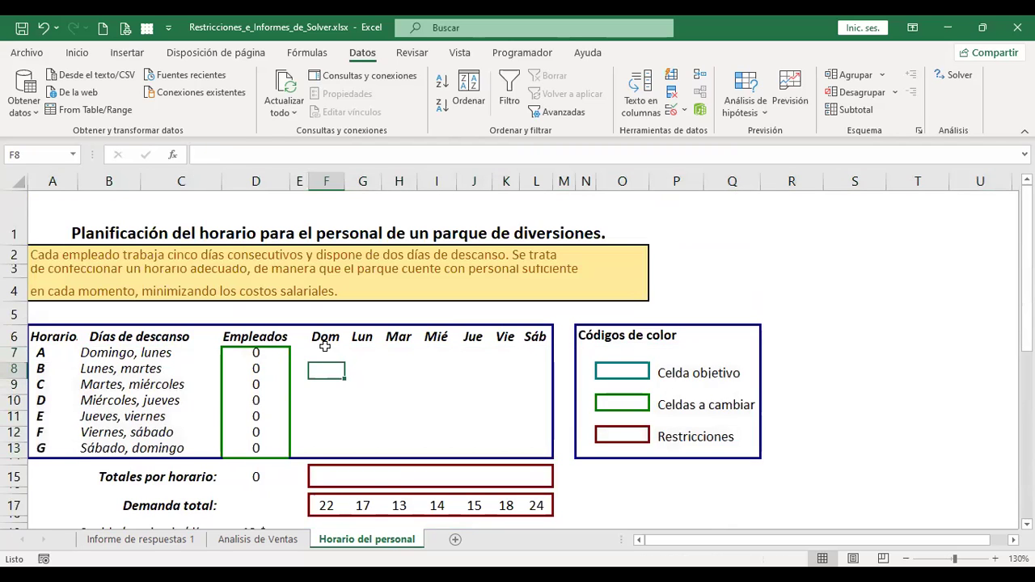
left_click(324, 343)
mouse_move(326, 355)
left_mouse_down()
mouse_move(474, 363)
mouse_move(548, 381)
mouse_move(549, 453)
left_mouse_up()
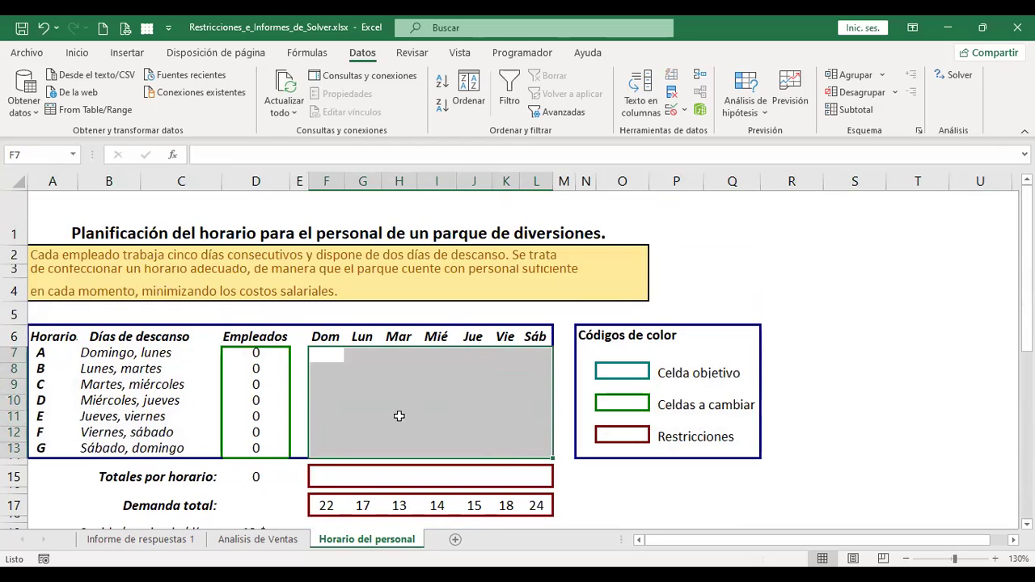
scroll(440, 400, "down", 1)
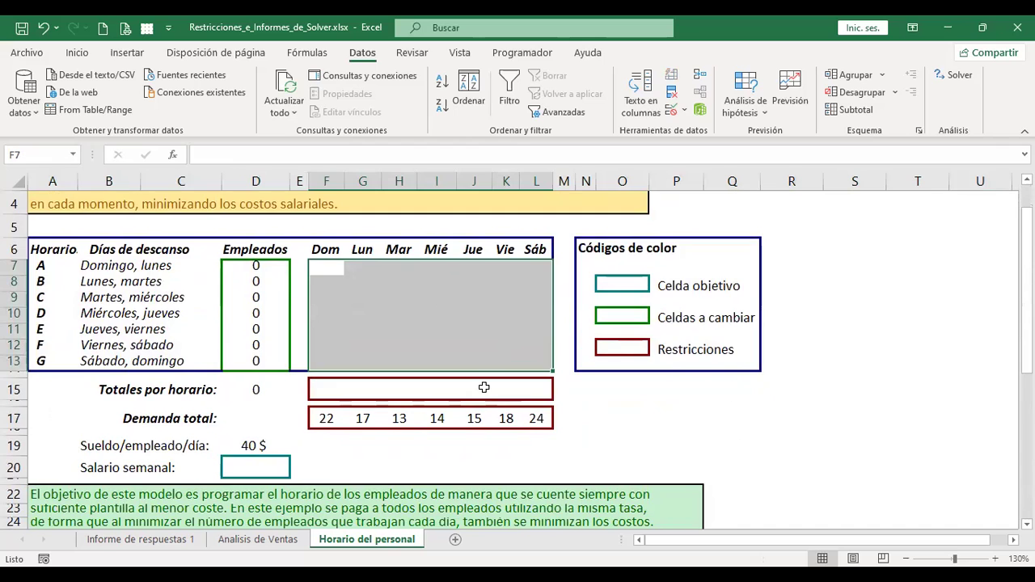
scroll(483, 389, "down", 8)
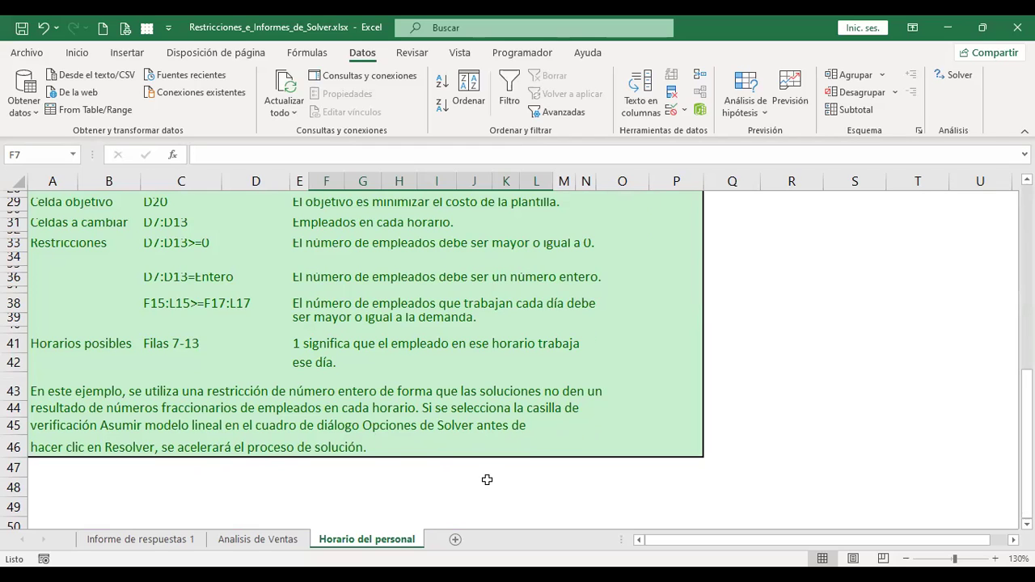
Open the Solver parameters and review the objective cell, the variable cells and the full list of restrictions.
scroll(487, 479, "up", 9)
scroll(487, 480, "down", 2)
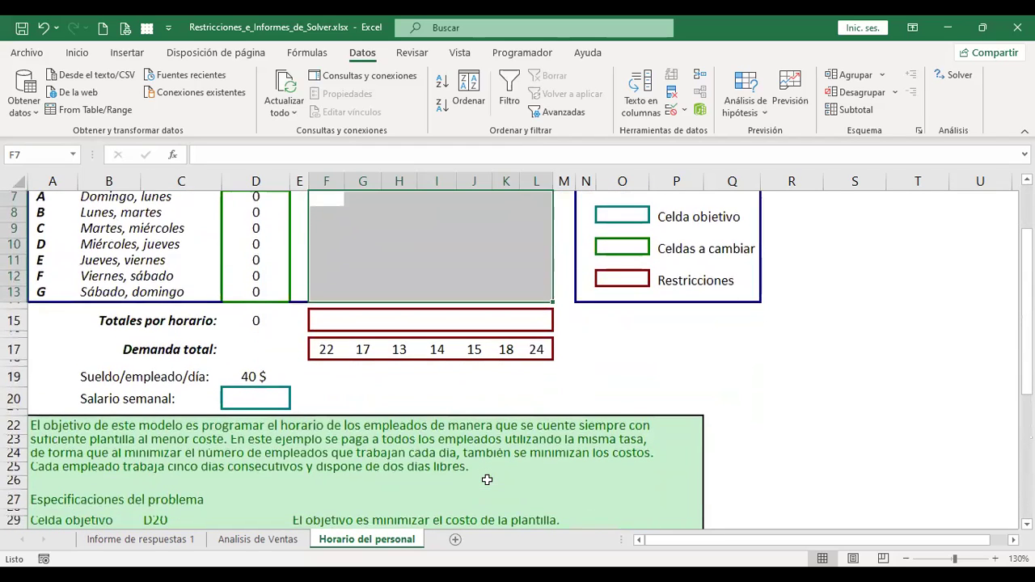
scroll(487, 479, "up", 2)
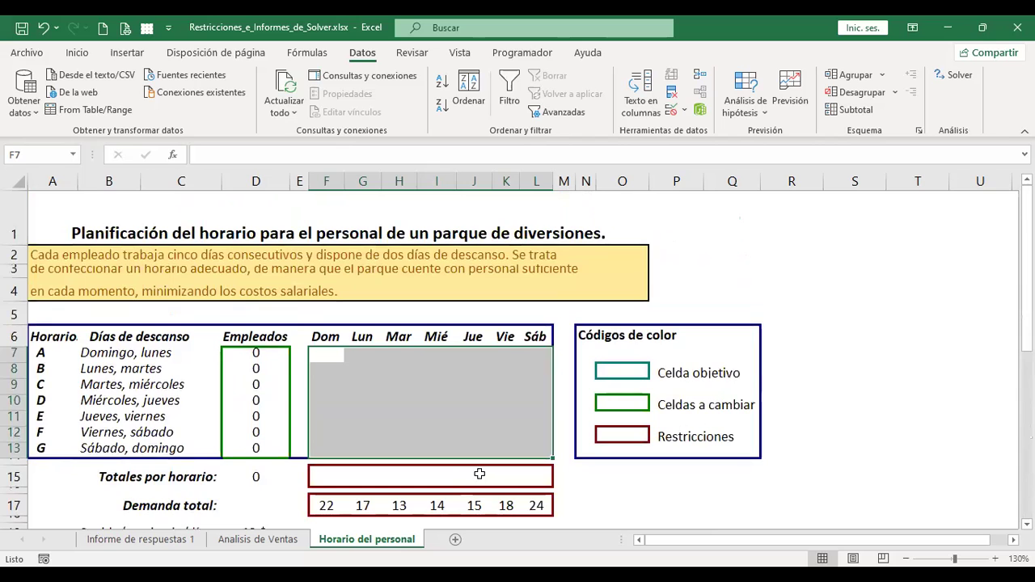
scroll(515, 387, "down", 1)
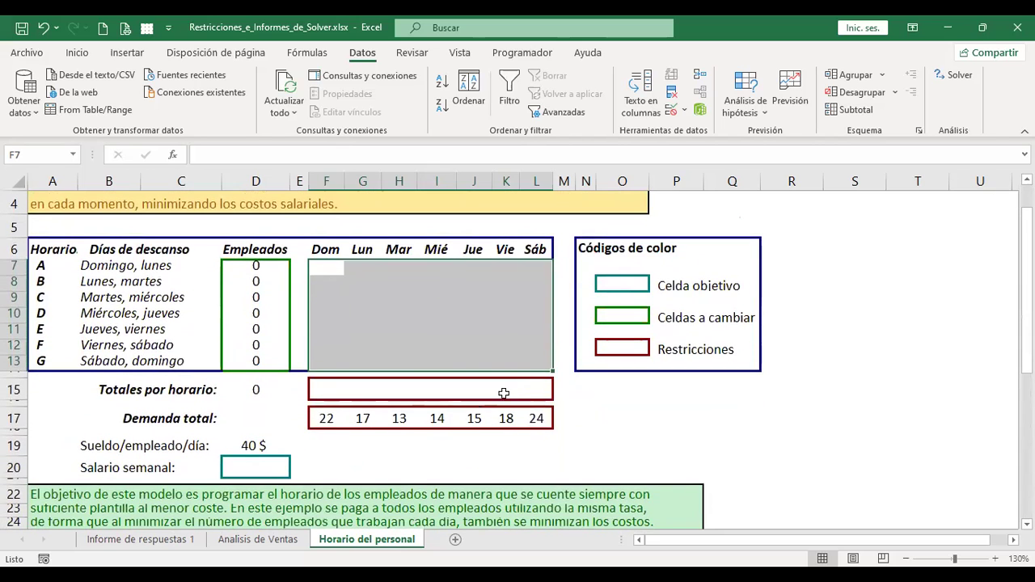
left_click(957, 80)
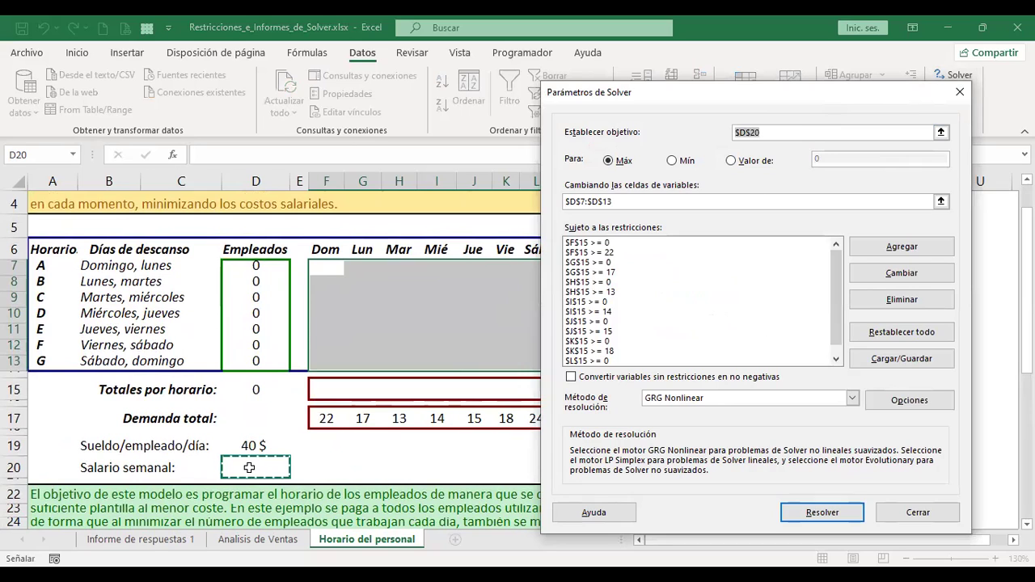
left_click(651, 199)
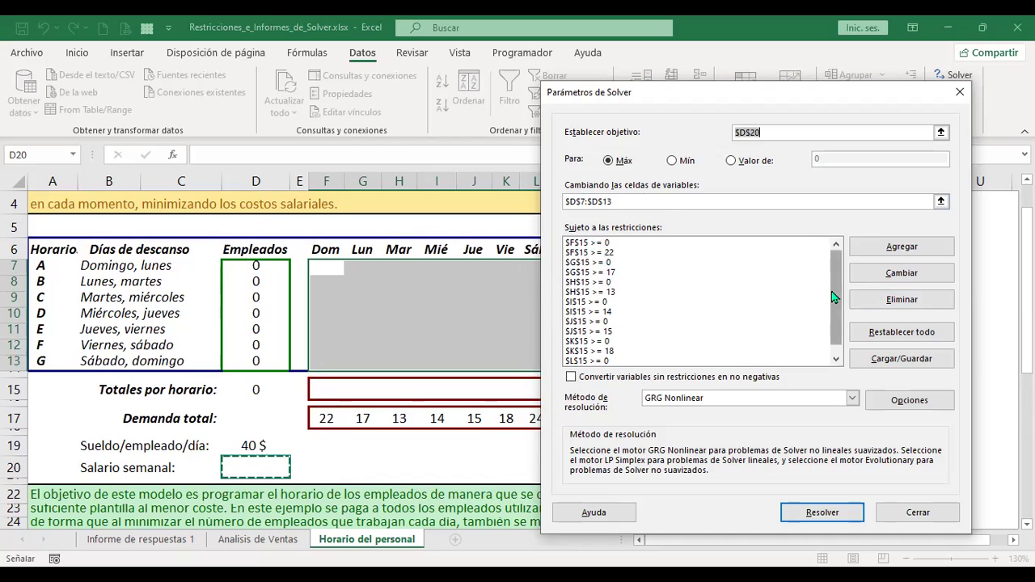
left_click_drag(833, 297, 833, 308)
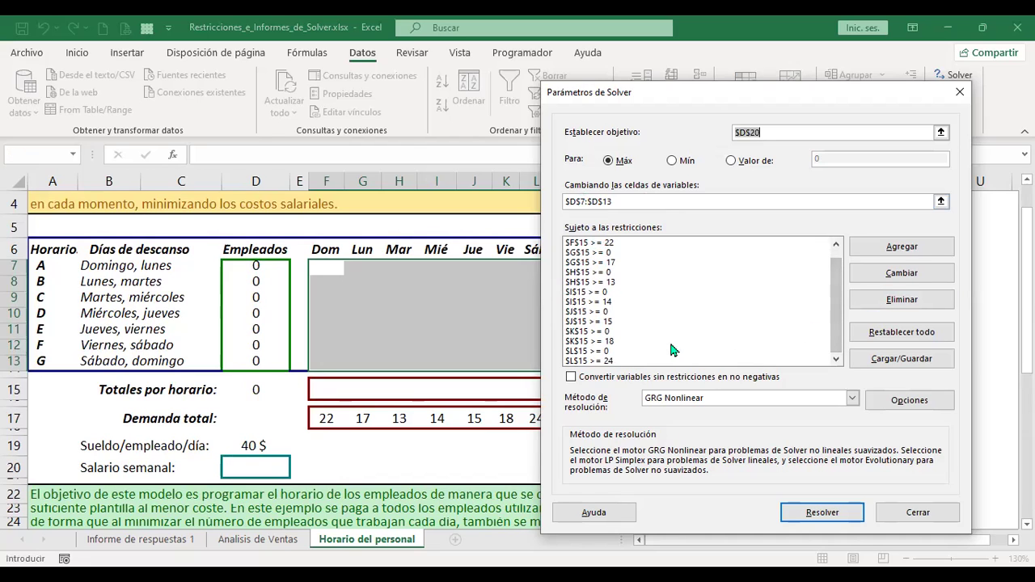
left_click(836, 244)
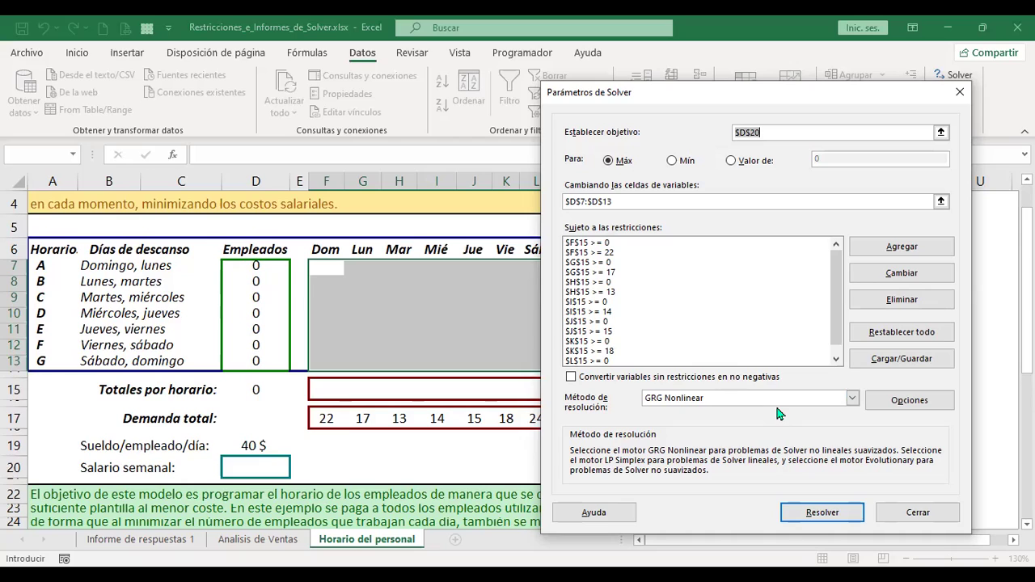
Try to solve the staffing model for objective cell D20 with the GRG Nonlinear method, then leave Solver.
left_click(827, 398)
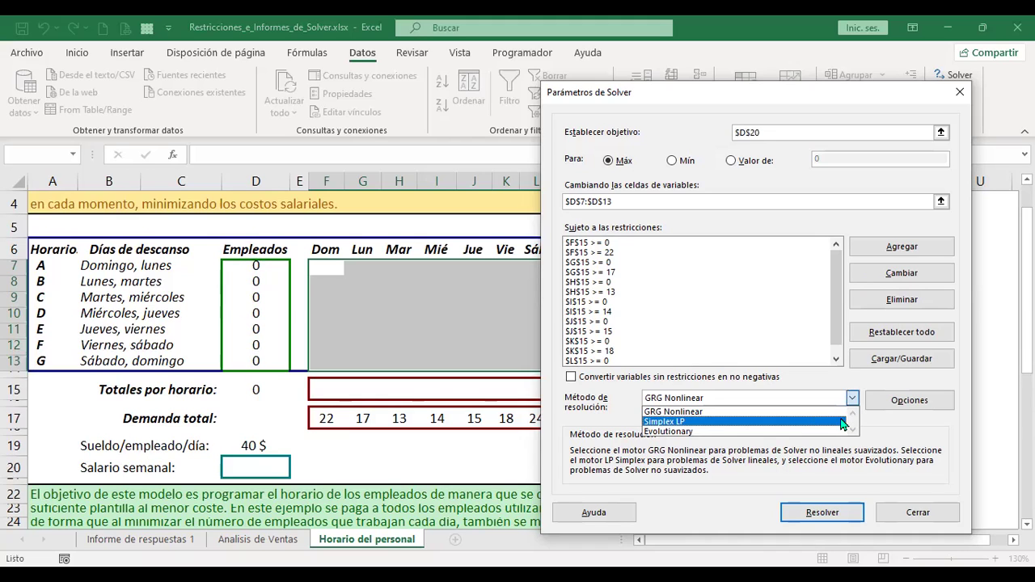
left_click(909, 431)
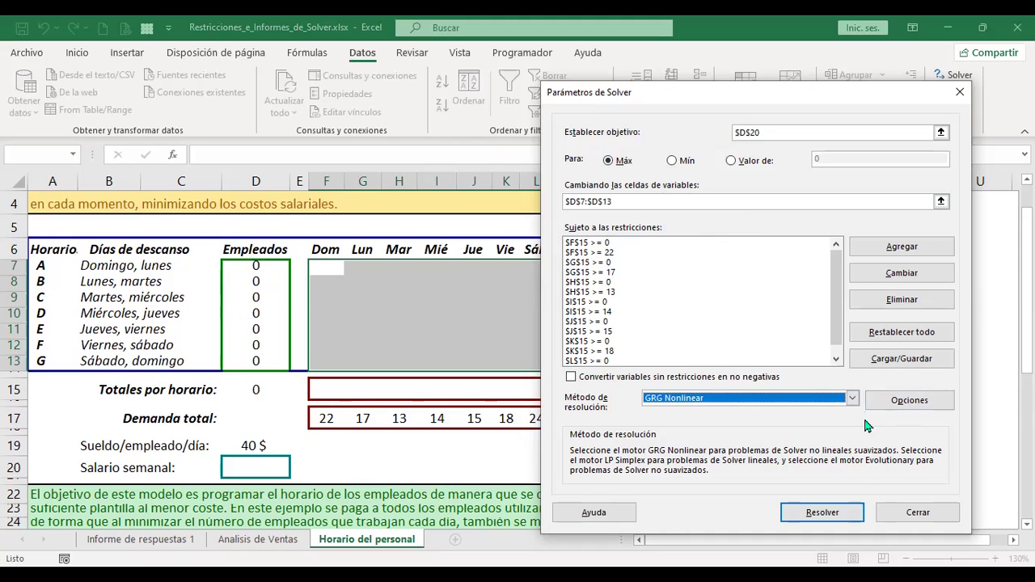
left_click(841, 512)
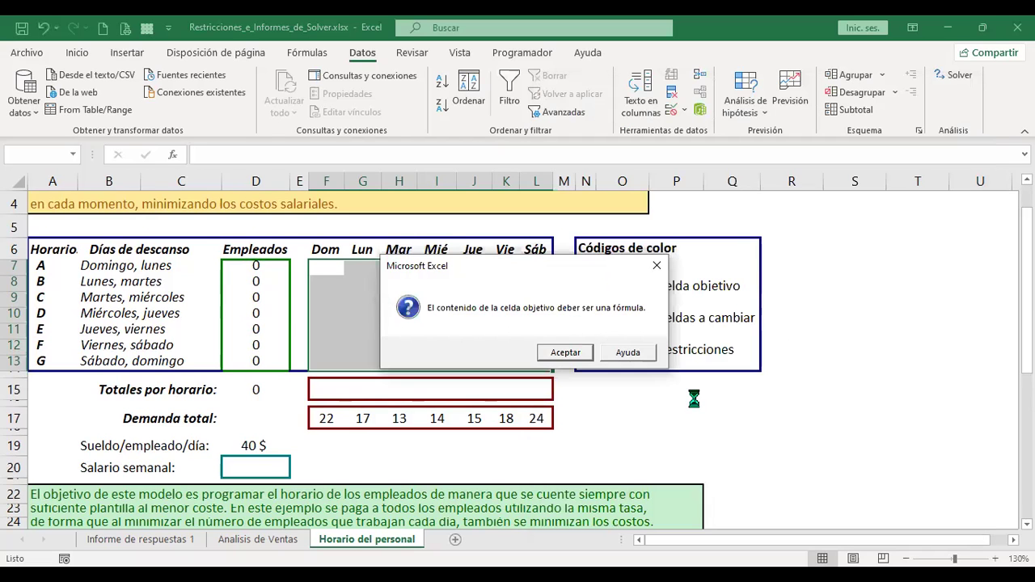
left_click(569, 352)
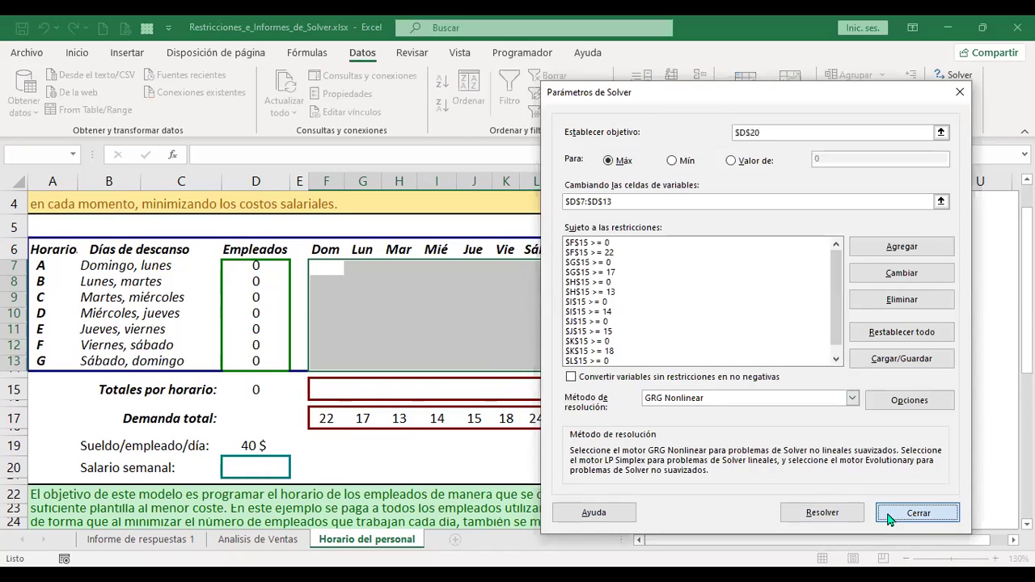
left_click(889, 515)
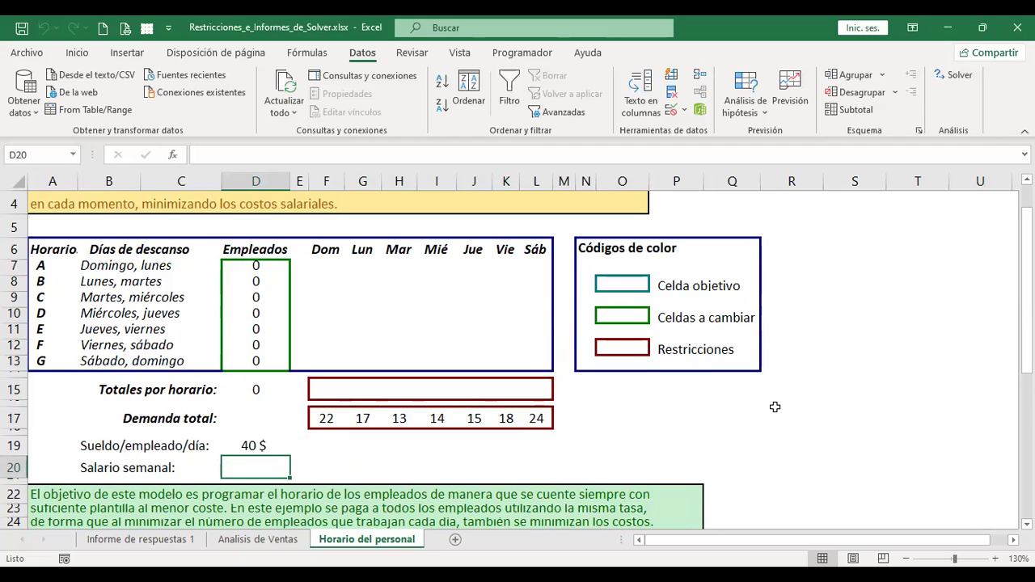
Recheck Solver's objective cell and examine the daily wage, Salario semanal, Totales por horario and first Empleados cells.
left_click(947, 78)
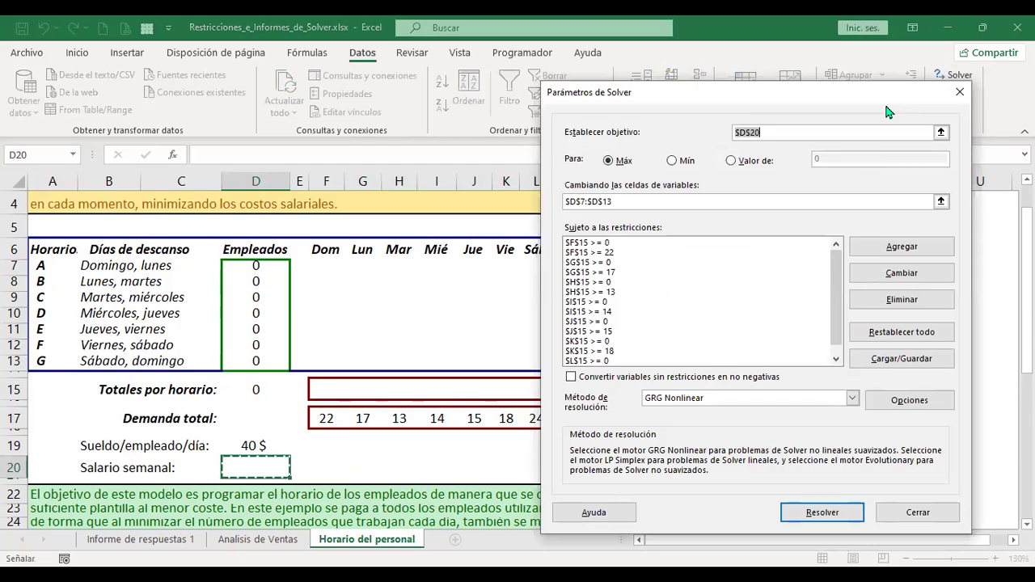
left_click(917, 515)
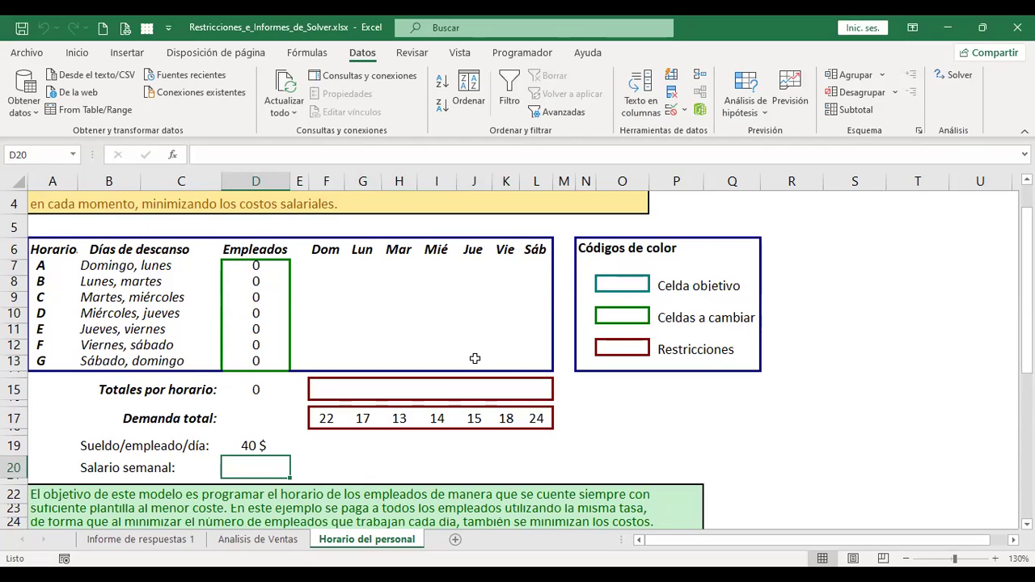
left_click(253, 445)
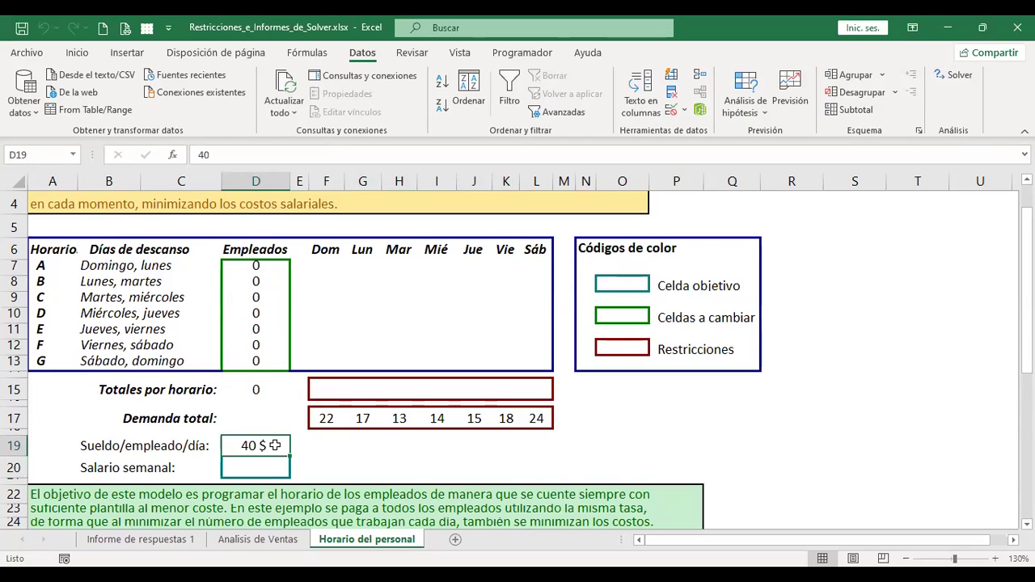
left_click(261, 467)
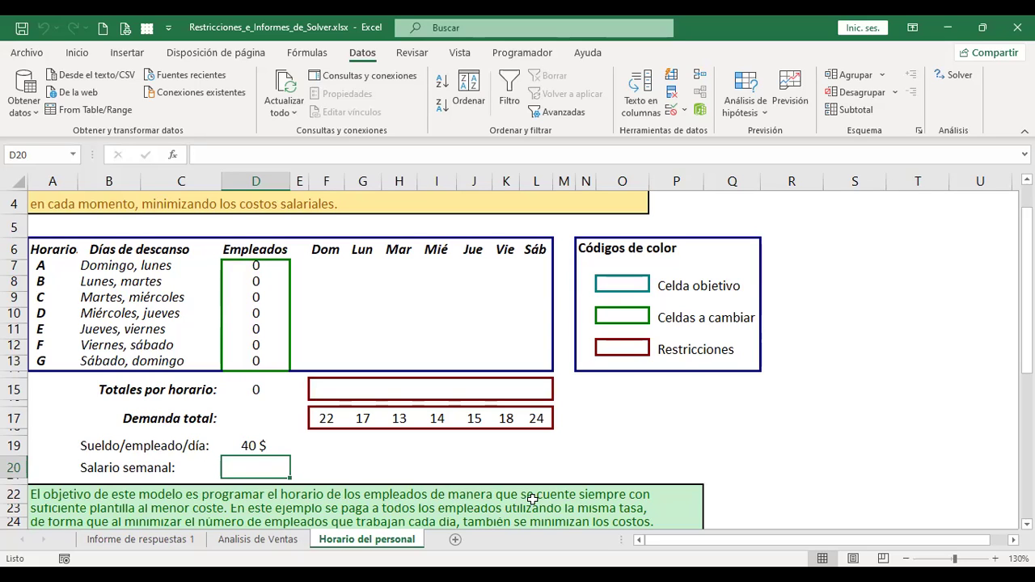
left_click(252, 390)
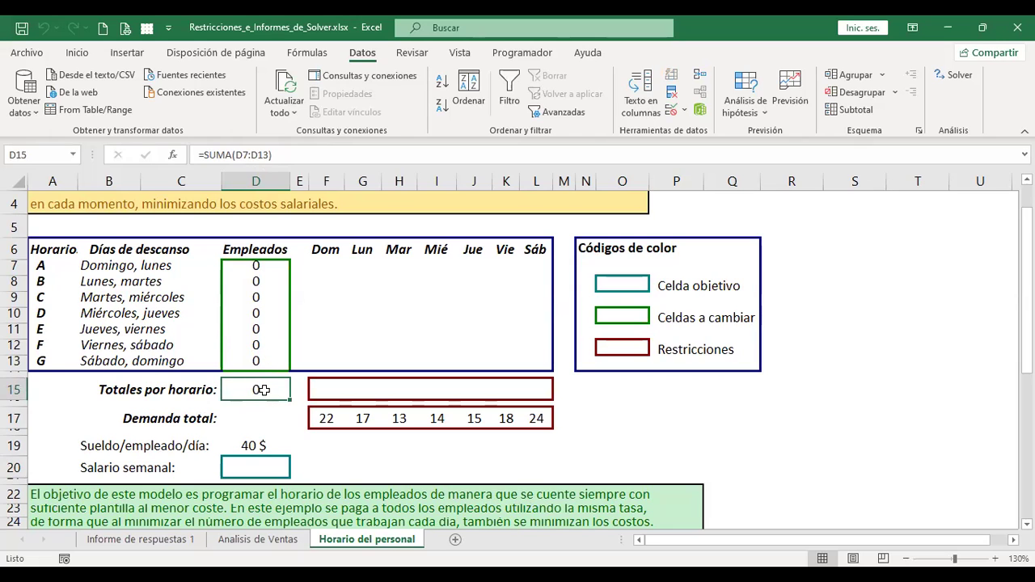
left_click(260, 264)
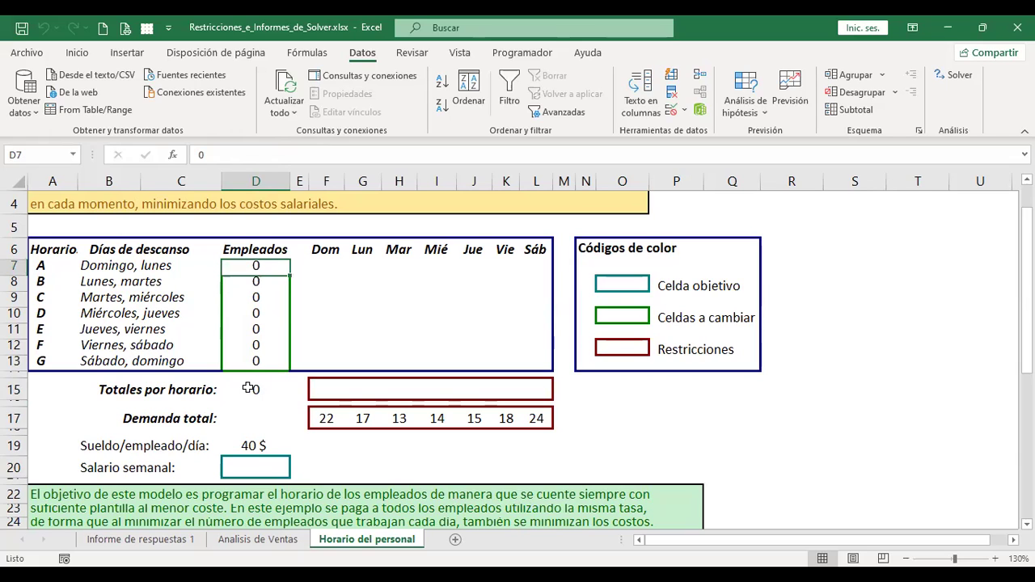
Enter the formula =+D15*D19 in D20 to multiply total employees by the daily wage.
left_click(255, 467)
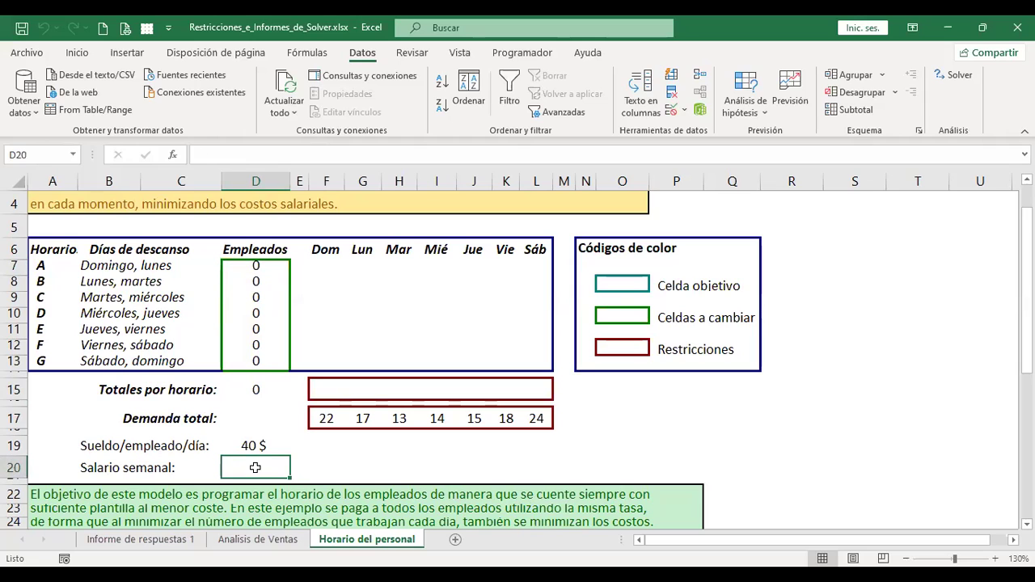
type("+")
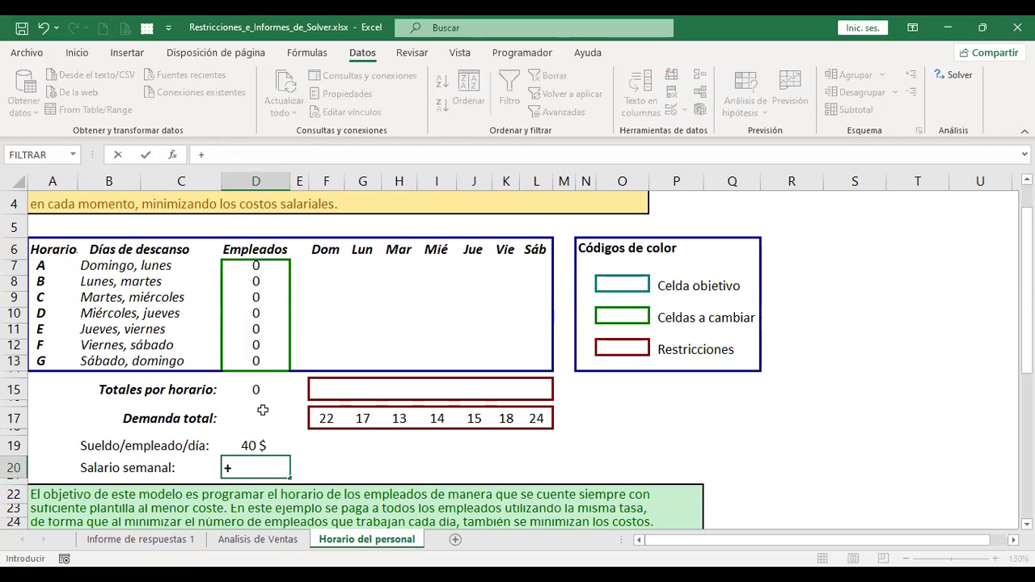
left_click(255, 387)
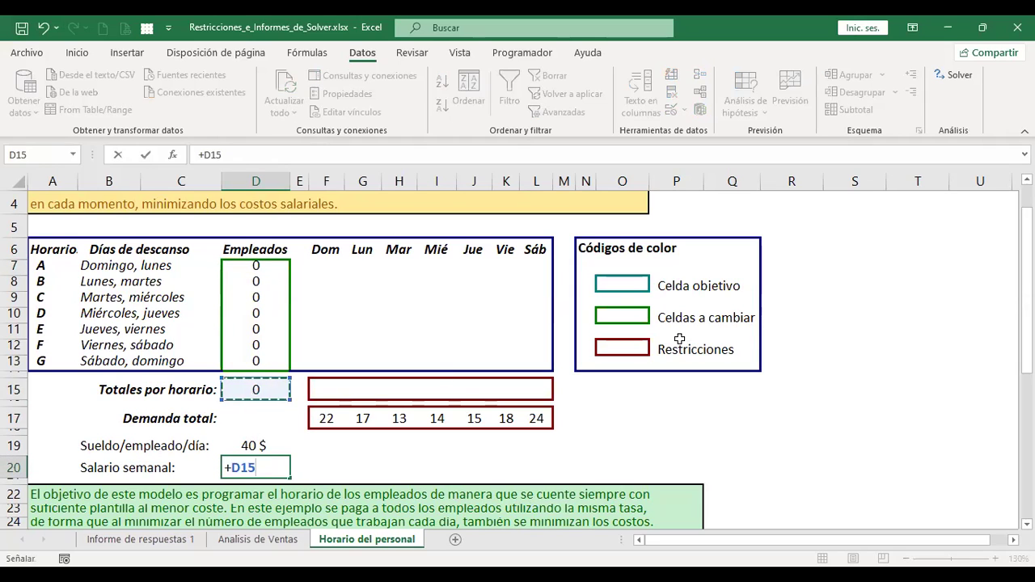
type("*")
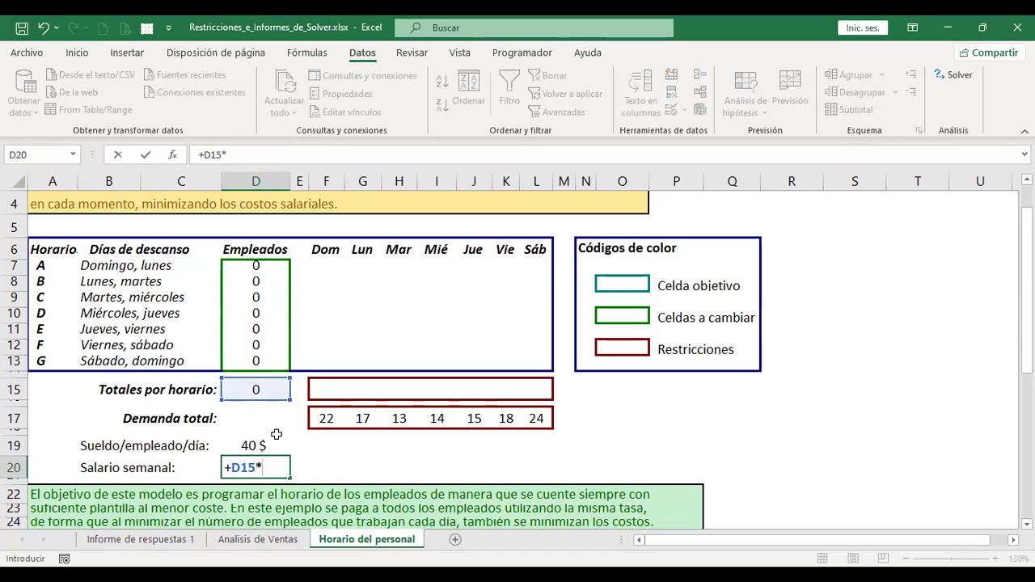
left_click(251, 447)
key("Return")
key("Up")
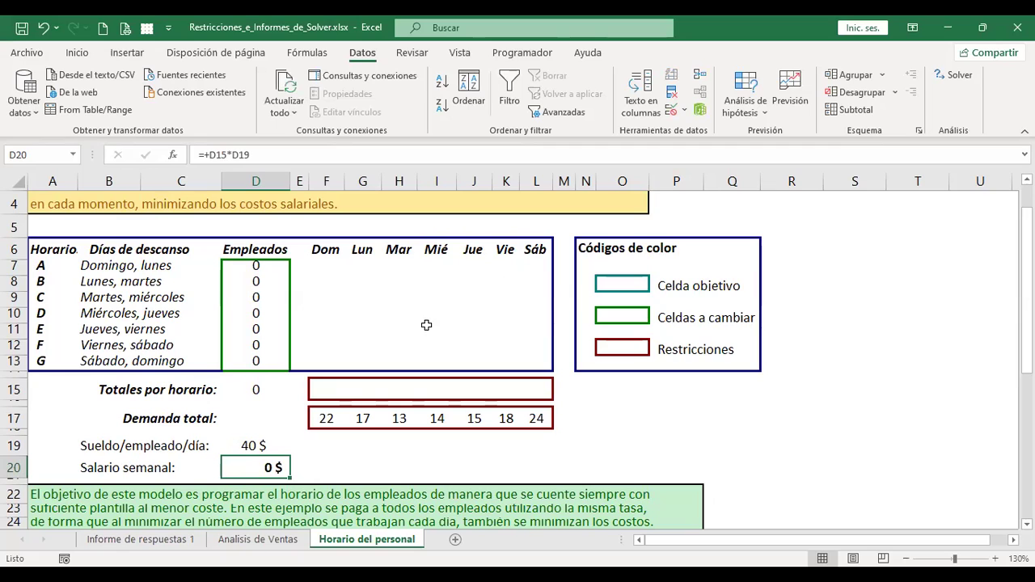
Extend the Salario semanal formula in D20 to =+D15*D19*7.
left_click(293, 155)
type("*7")
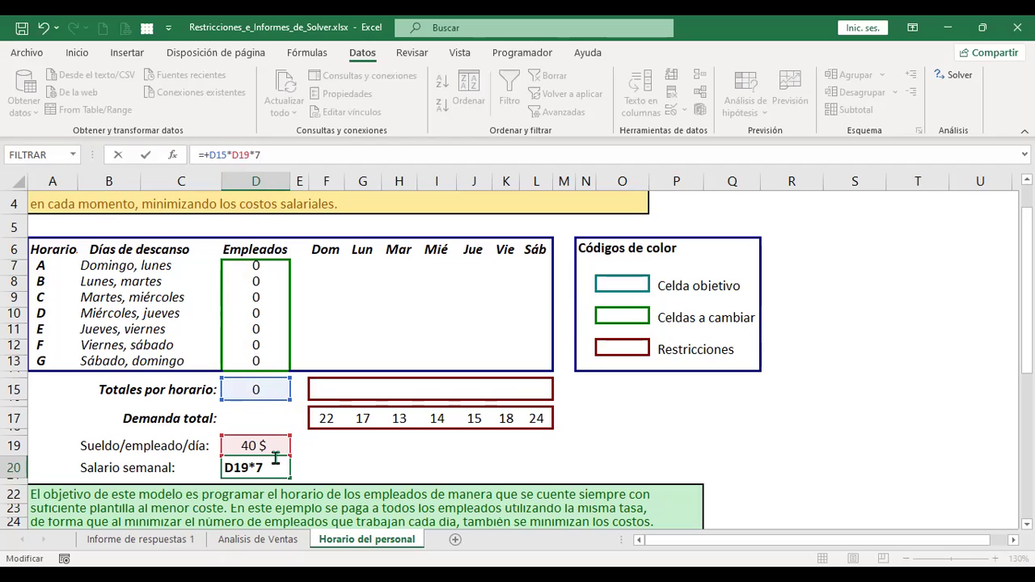
key("Return")
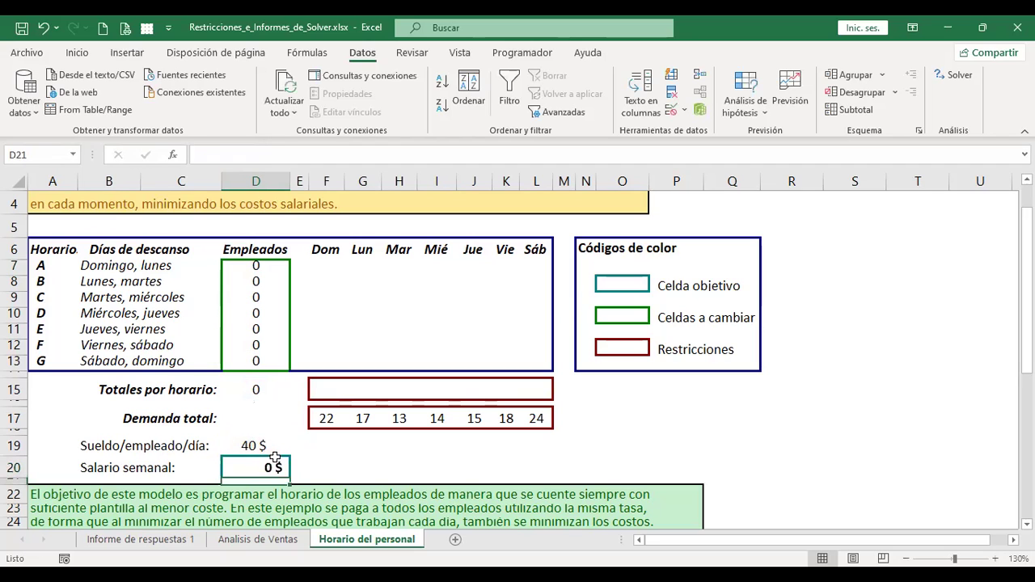
Check the D20 formula against the objective, variable cells and restrictions set in Solver.
left_click(275, 460)
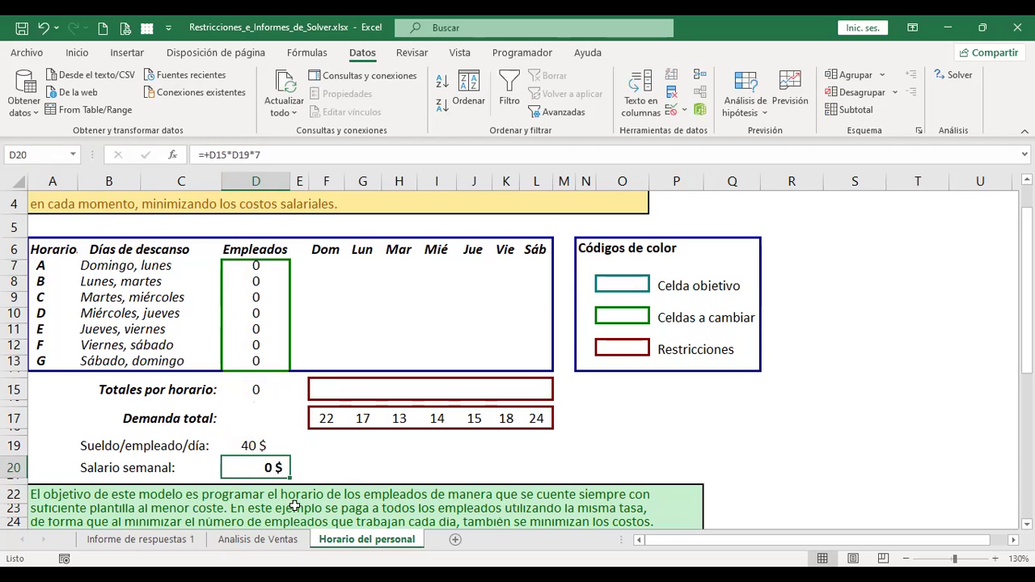
left_click(966, 80)
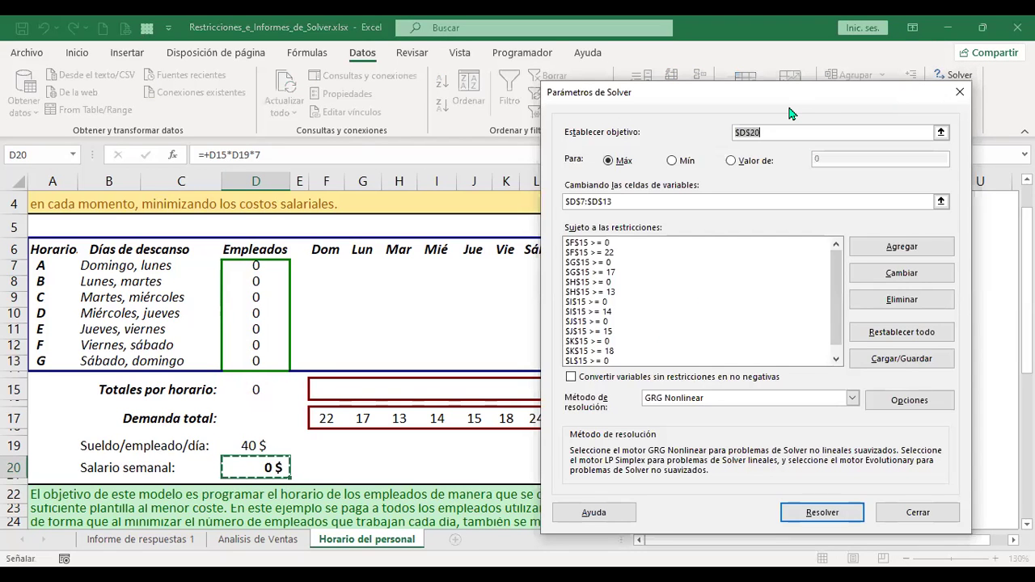
left_click(949, 519)
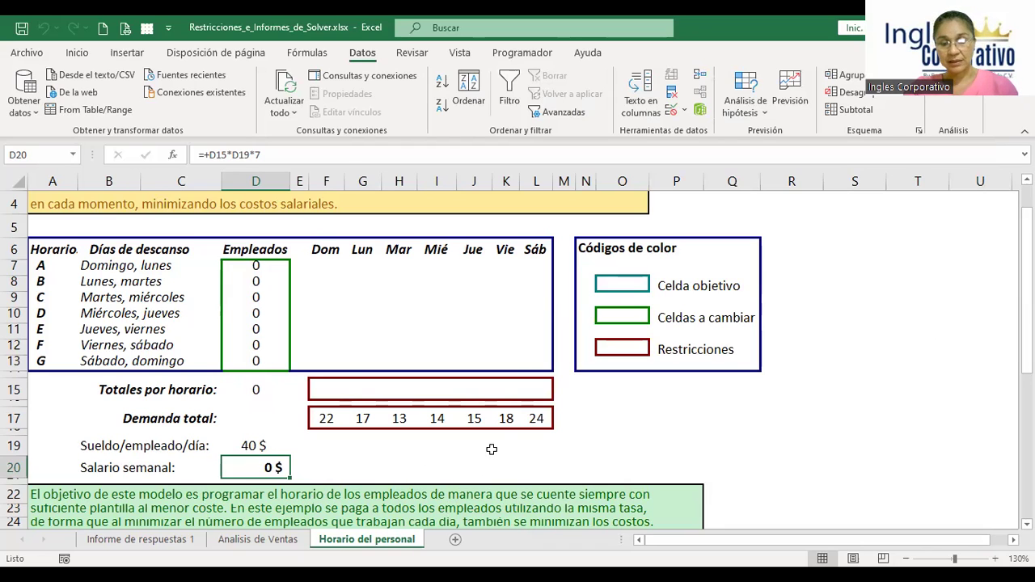
Compare schedule A and its rest days with the Sunday demand in F17, then inspect the D20 formula.
left_click(326, 418)
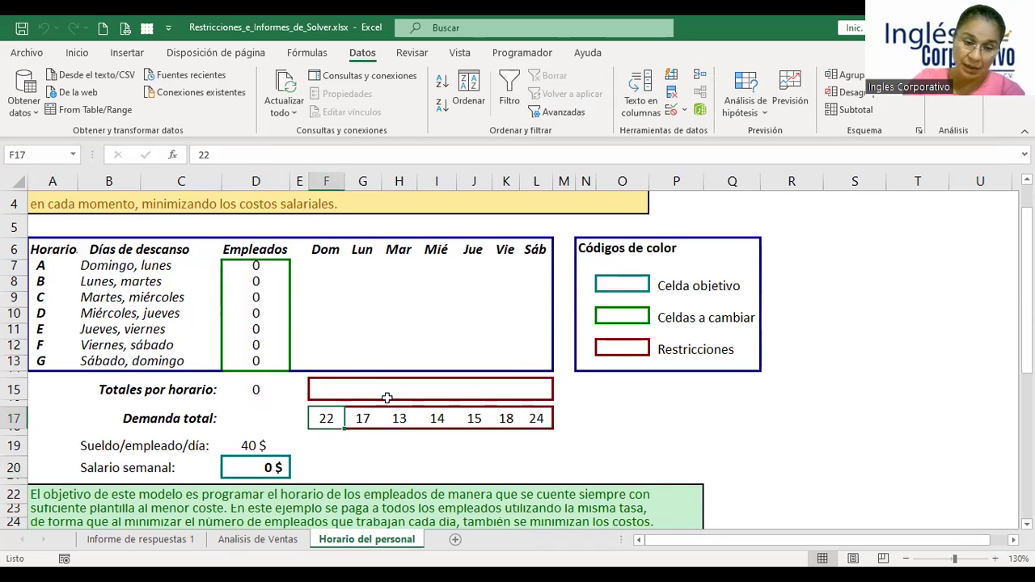
left_click(47, 262)
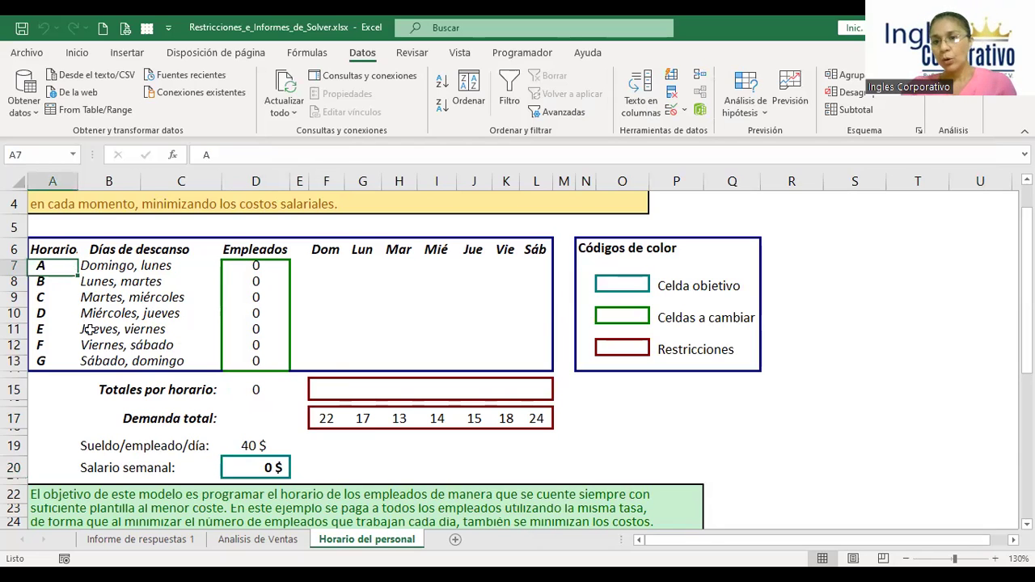
left_click(152, 263)
left_click(105, 261)
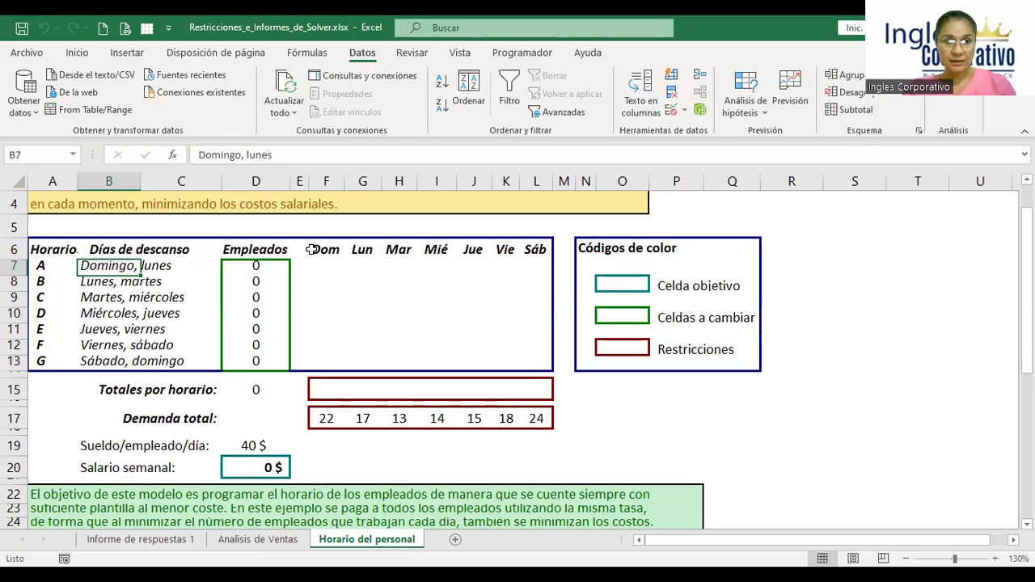
left_click(326, 418)
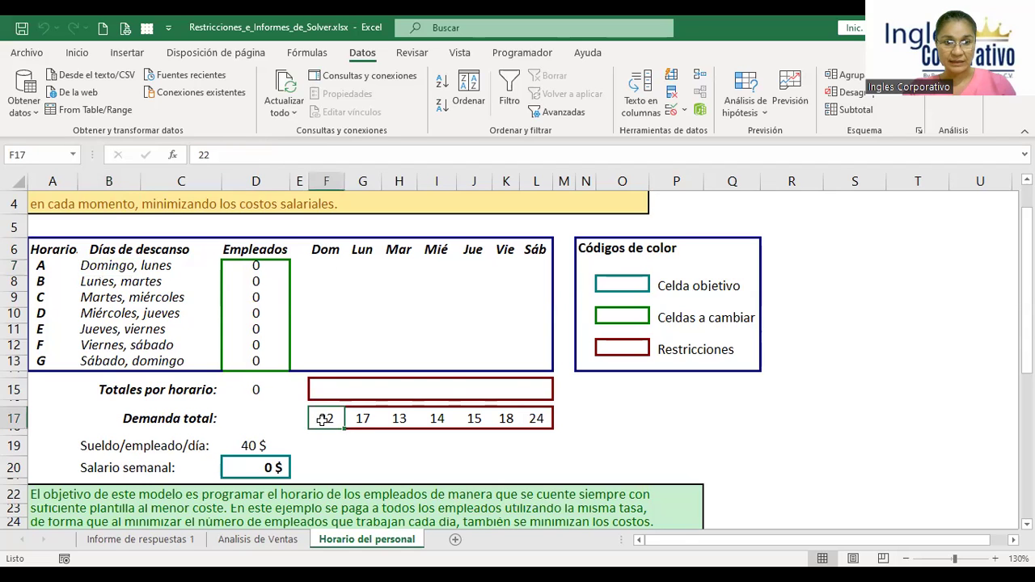
scroll(344, 315, "up", 1)
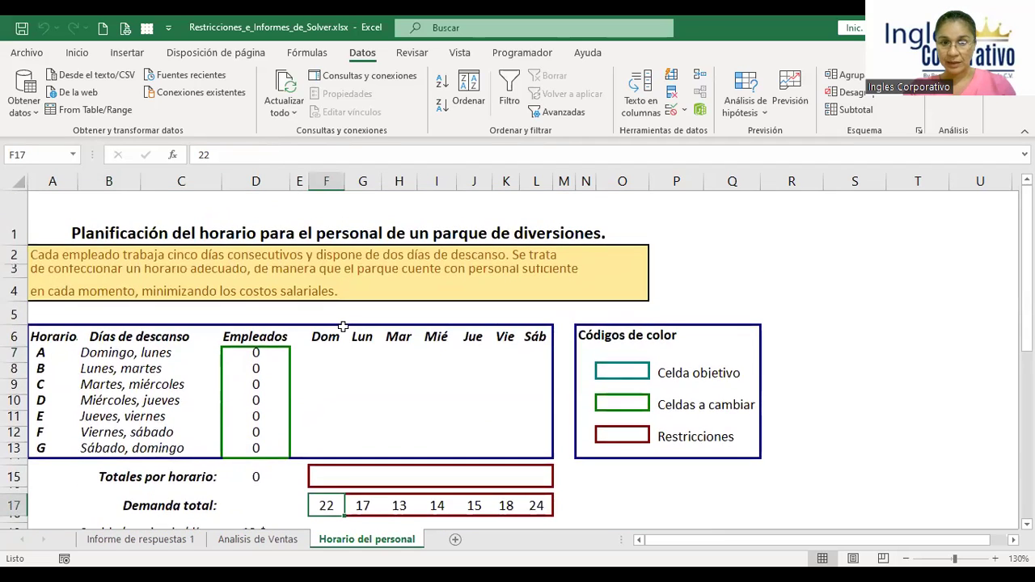
scroll(348, 328, "down", 1)
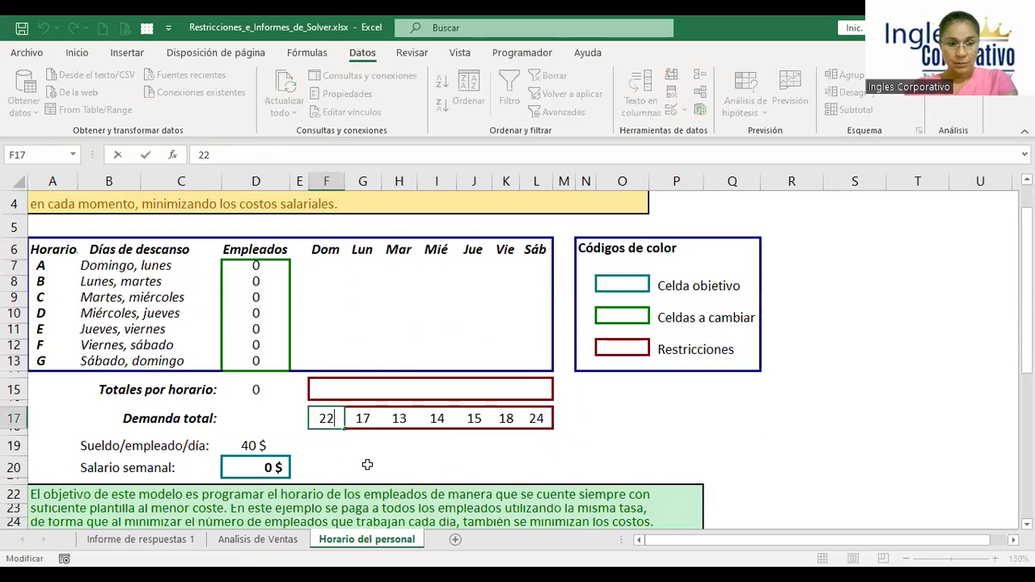
key("Return")
left_click(248, 450)
key("Down")
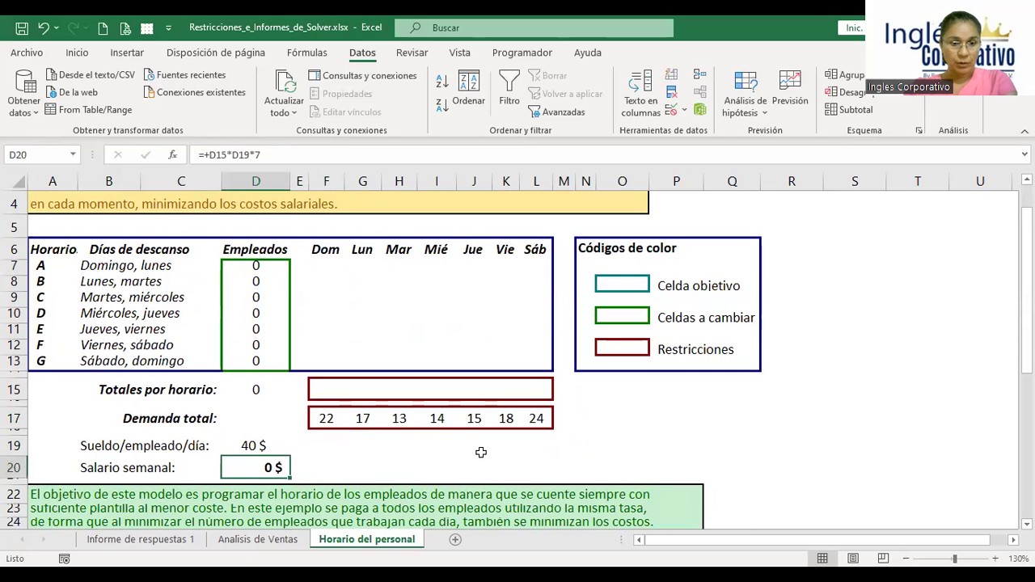
Set the Solver objective for D20 to Mín, solve the model and dismiss the results.
key("F2")
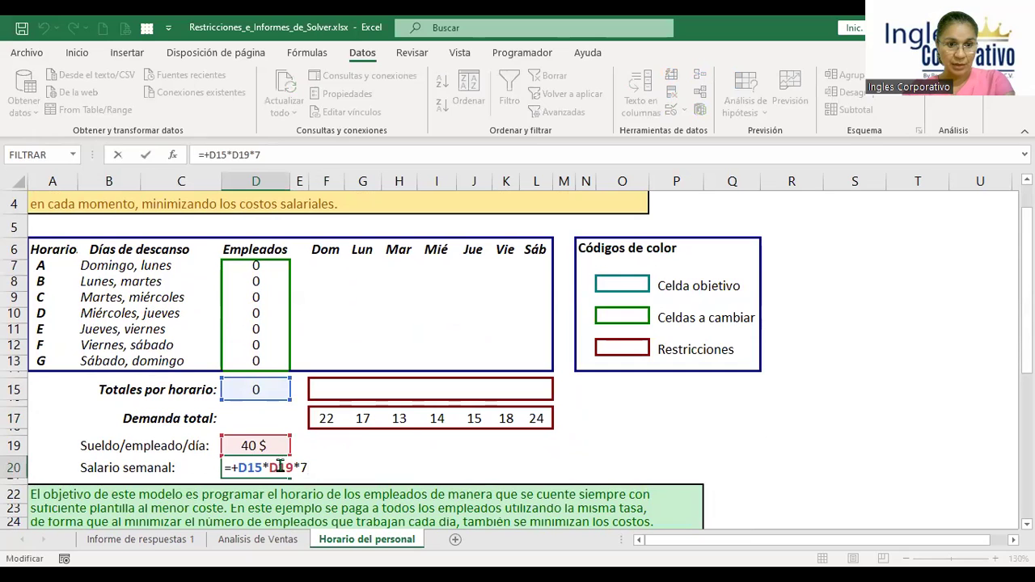
key("Return")
key("Up")
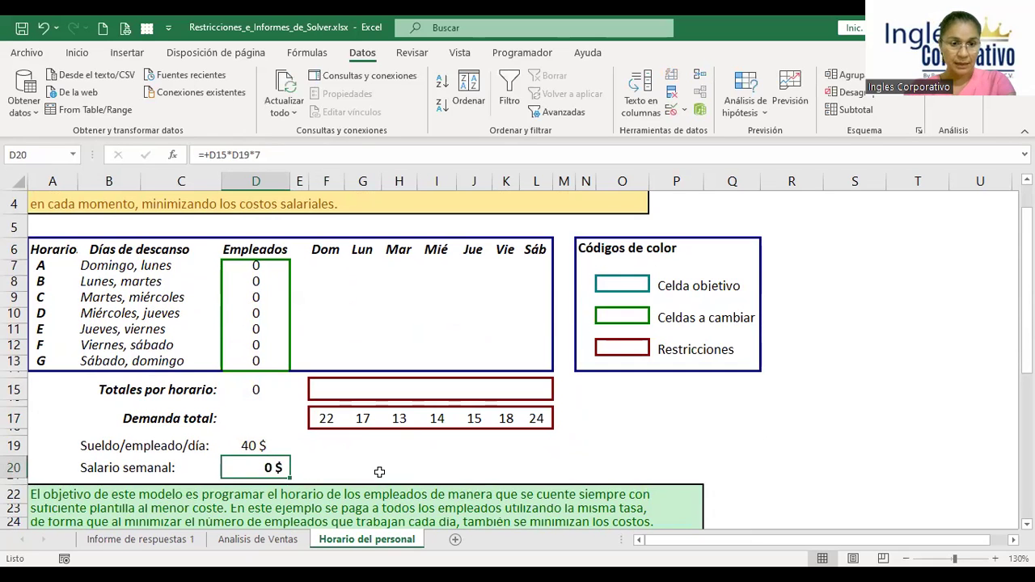
scroll(396, 477, "up", 1)
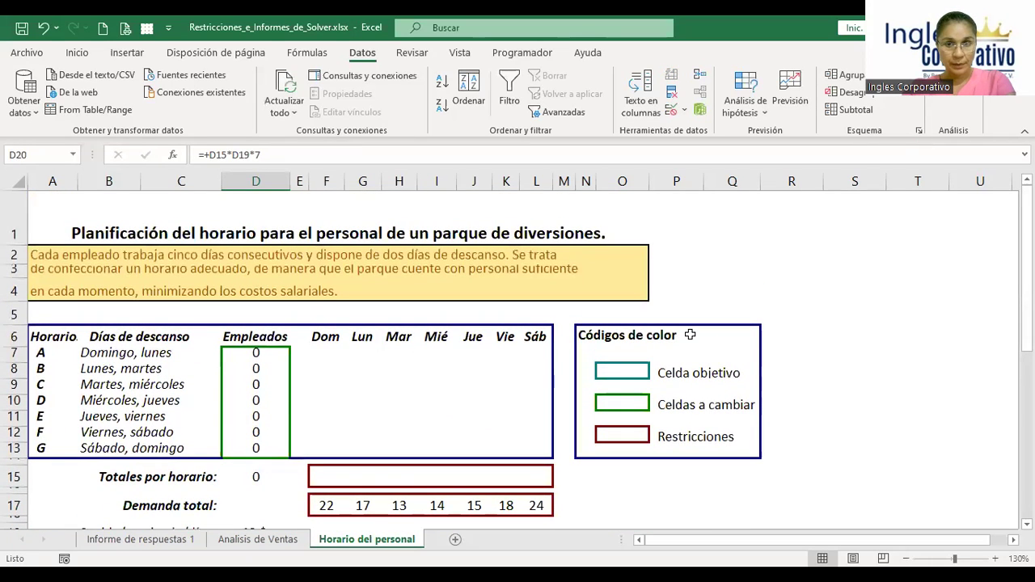
scroll(667, 388, "down", 2)
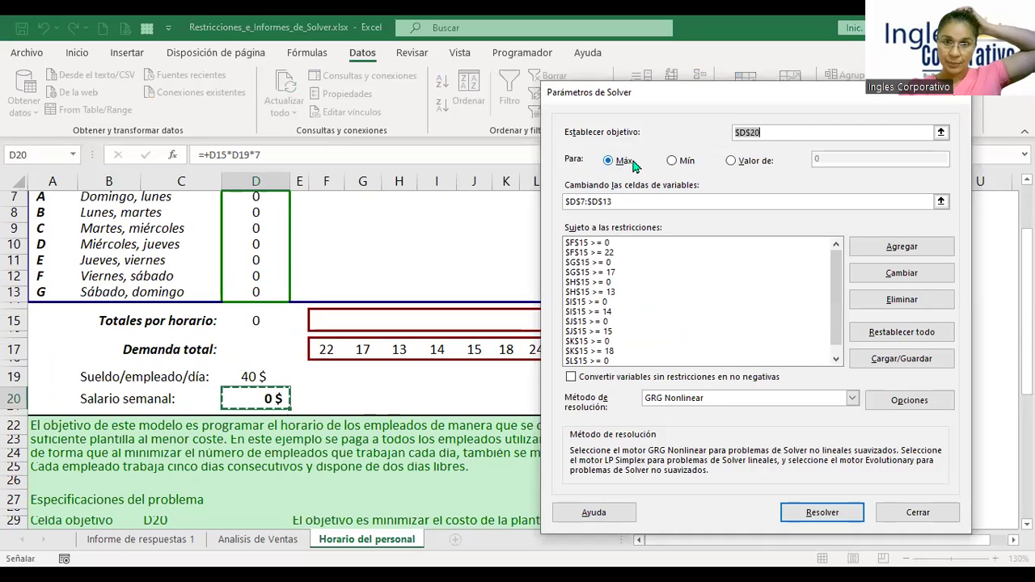
left_click(670, 162)
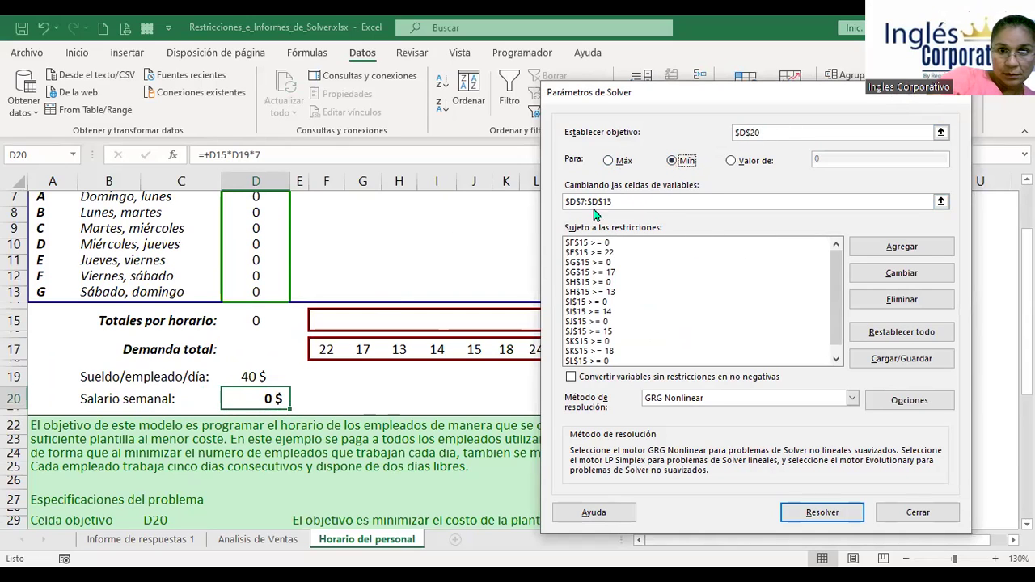
scroll(652, 316, "down", 1)
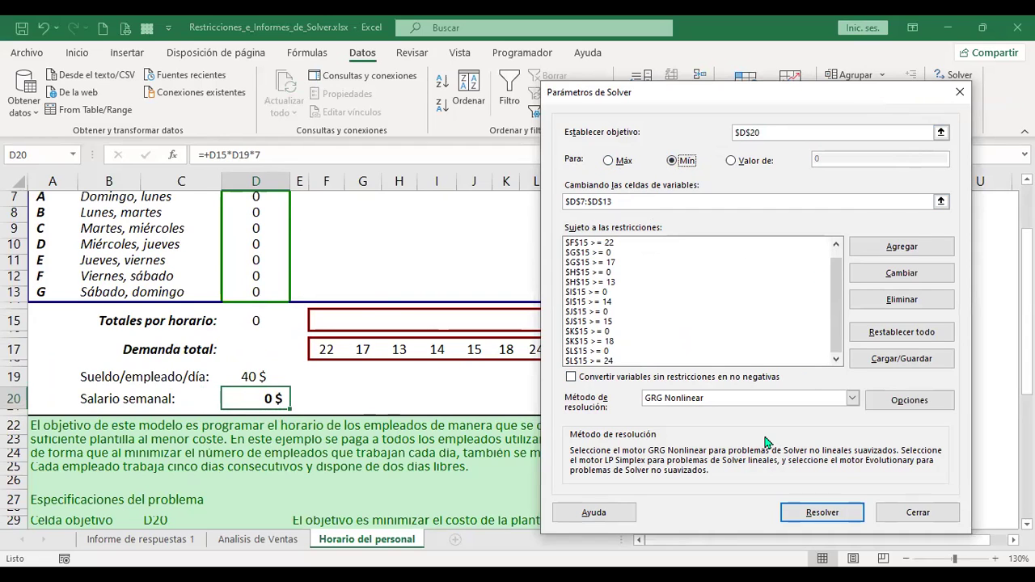
left_click(822, 513)
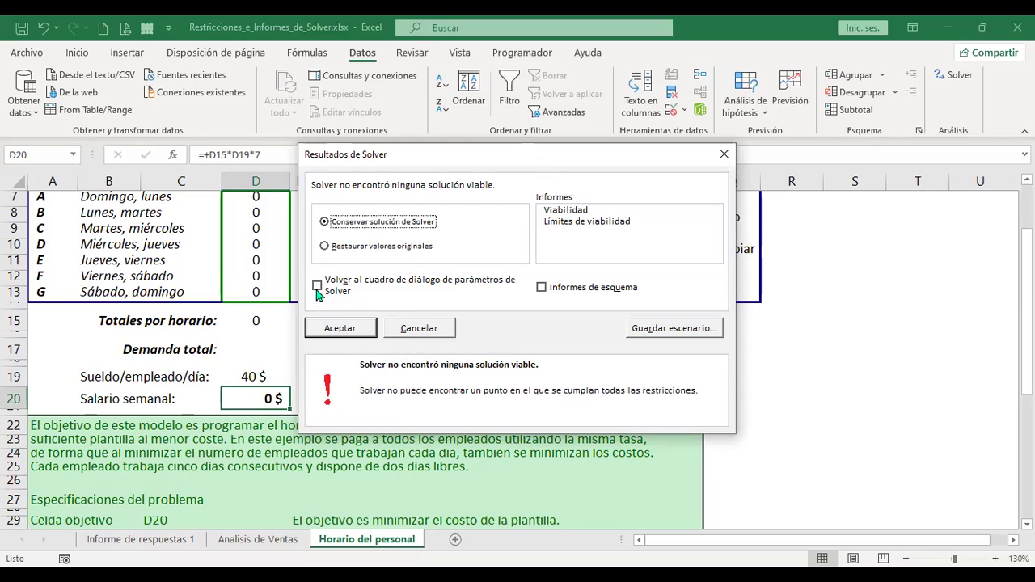
left_click(419, 327)
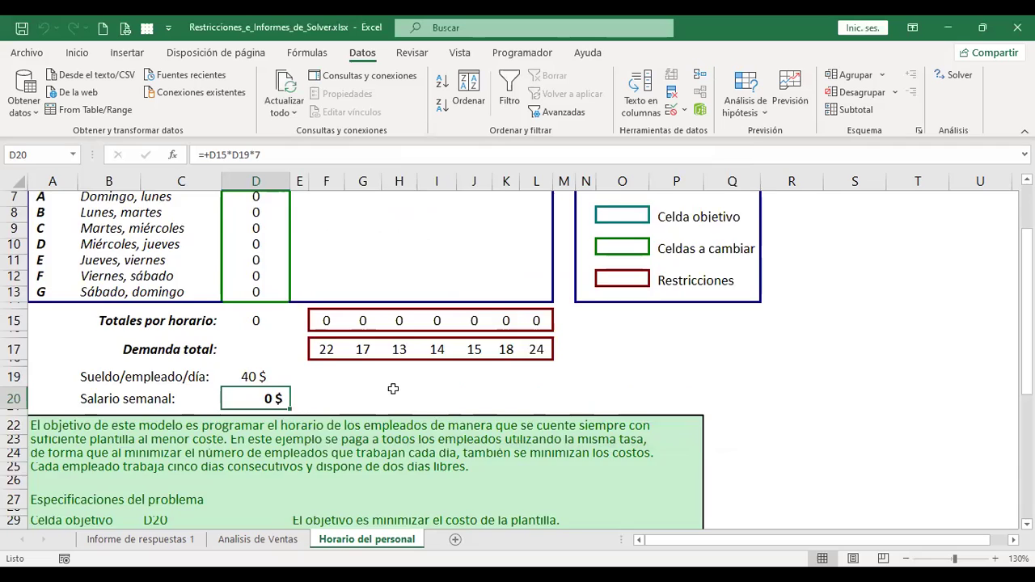
Remove the *7 factor from the Salario semanal formula in D20 so it reads =+D15*D19.
scroll(393, 391, "up", 2)
scroll(392, 388, "down", 1)
scroll(393, 389, "down", 1)
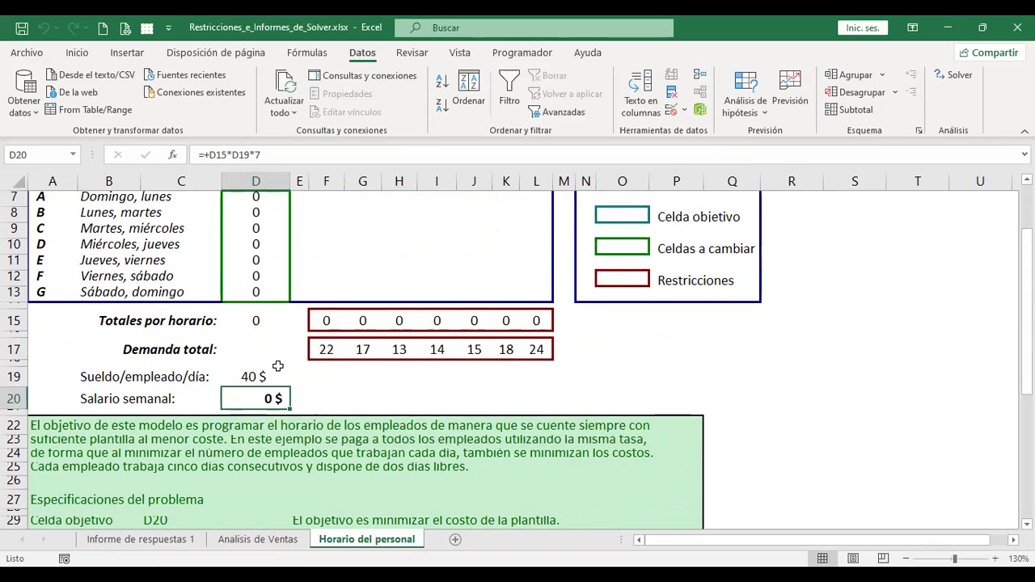
key("F2")
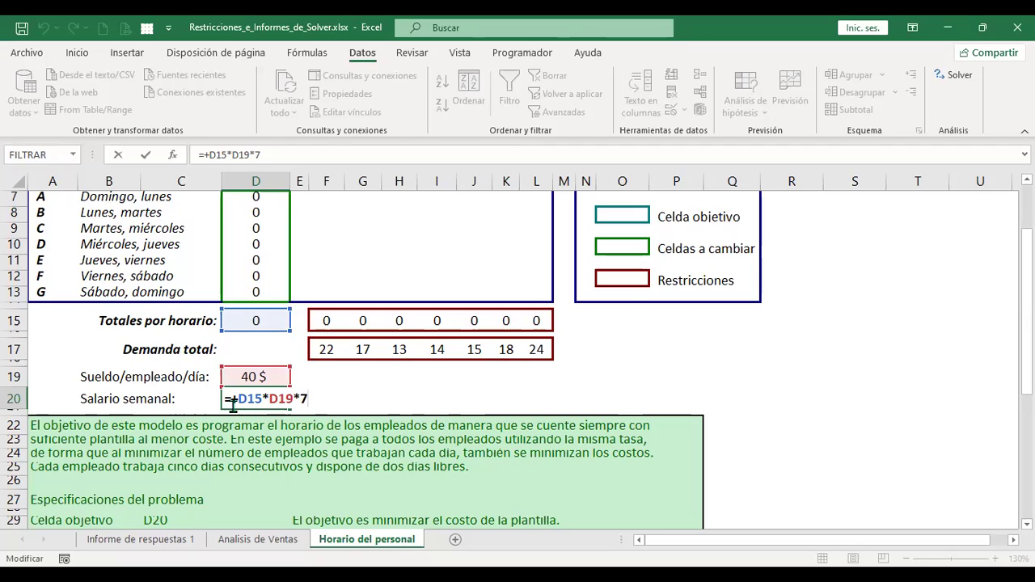
key("BackSpace")
key("BackSpace")
key("Return")
Solve again for the minimum of D20 and return from the results to the Solver parameters.
left_click(263, 399)
left_click(955, 75)
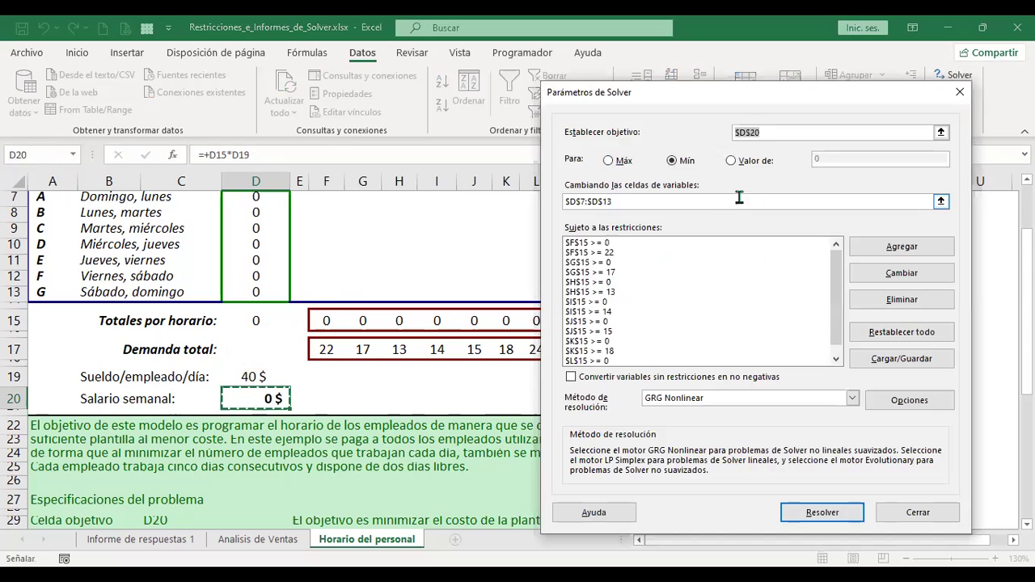
left_click(837, 510)
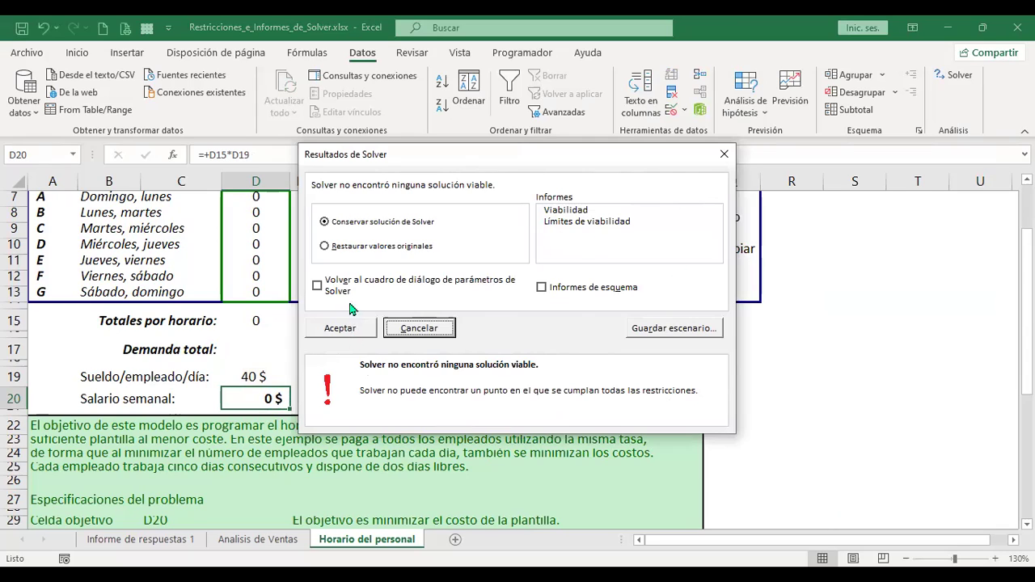
left_click(317, 286)
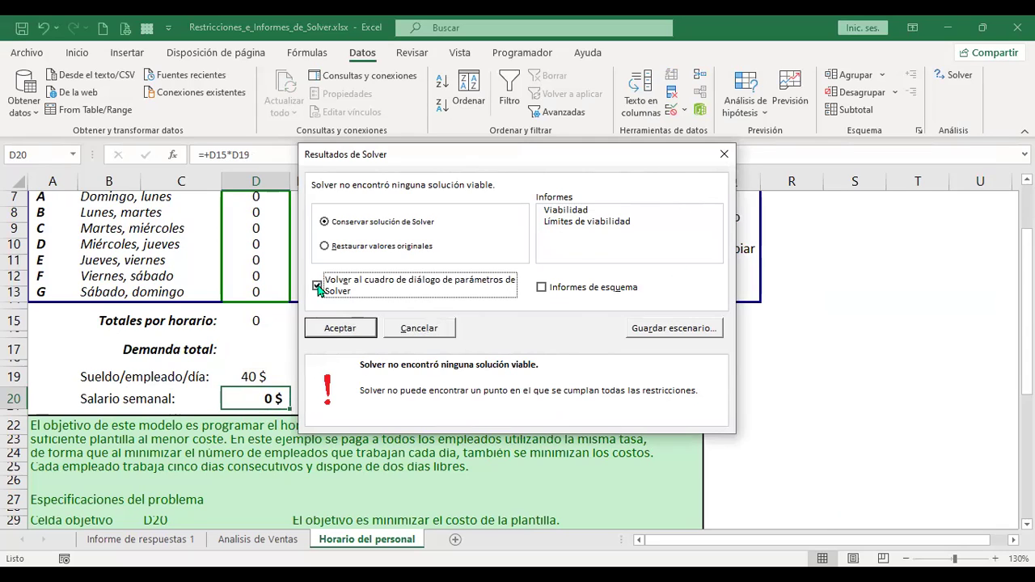
left_click(341, 329)
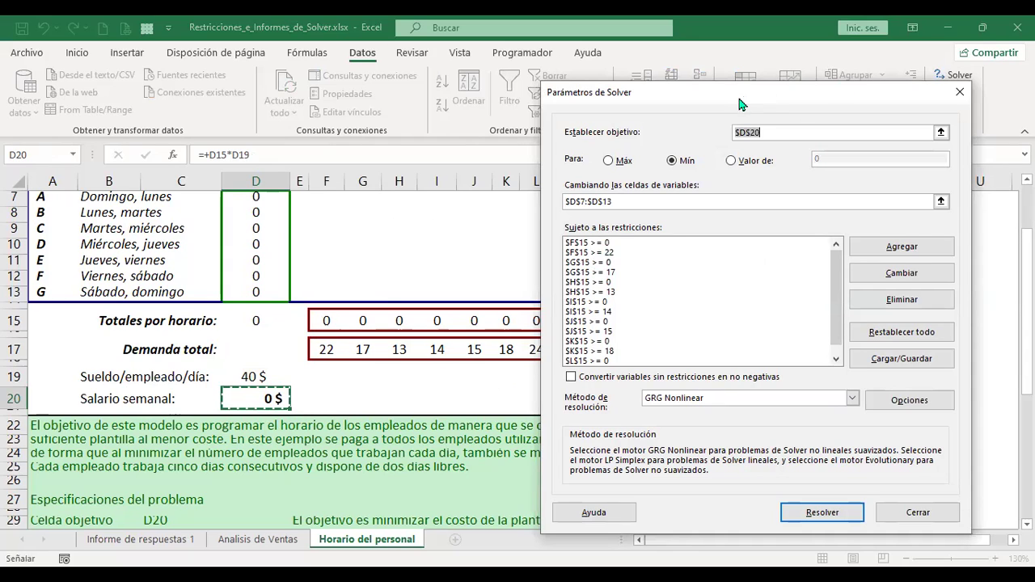
Compare the Solver restrictions with the daily totals, demand row and problem specifications on the sheet, then close Solver.
left_click_drag(806, 97, 872, 91)
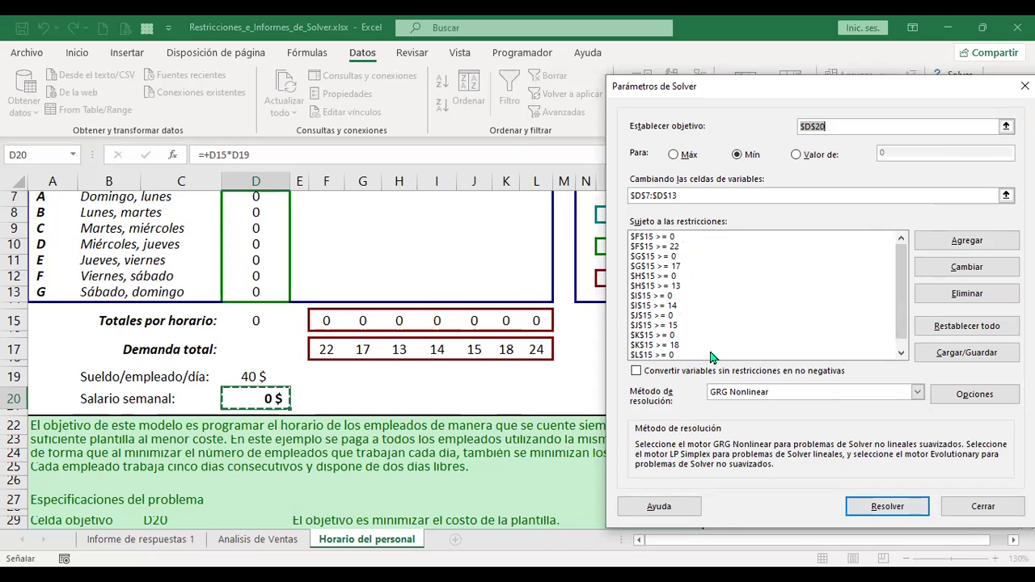
scroll(799, 307, "down", 2)
left_click_drag(905, 301, 905, 313)
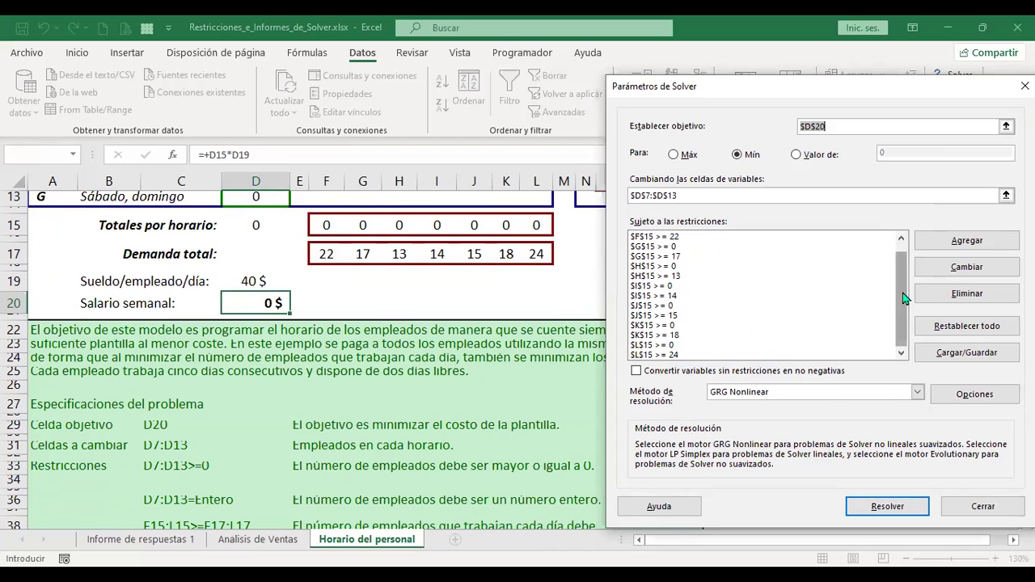
left_click_drag(904, 306, 903, 267)
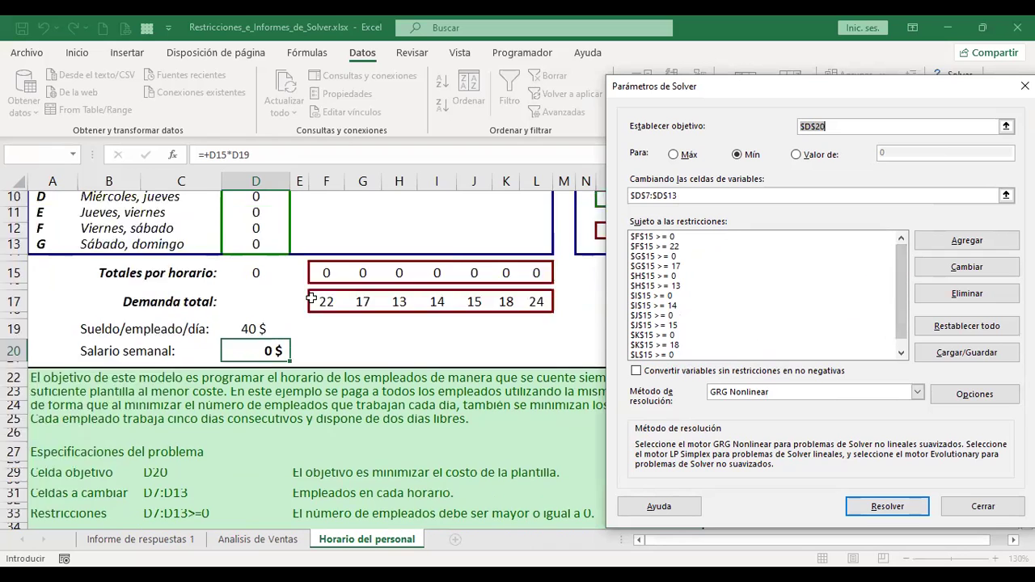
scroll(307, 328, "up", 4)
scroll(348, 309, "down", 2)
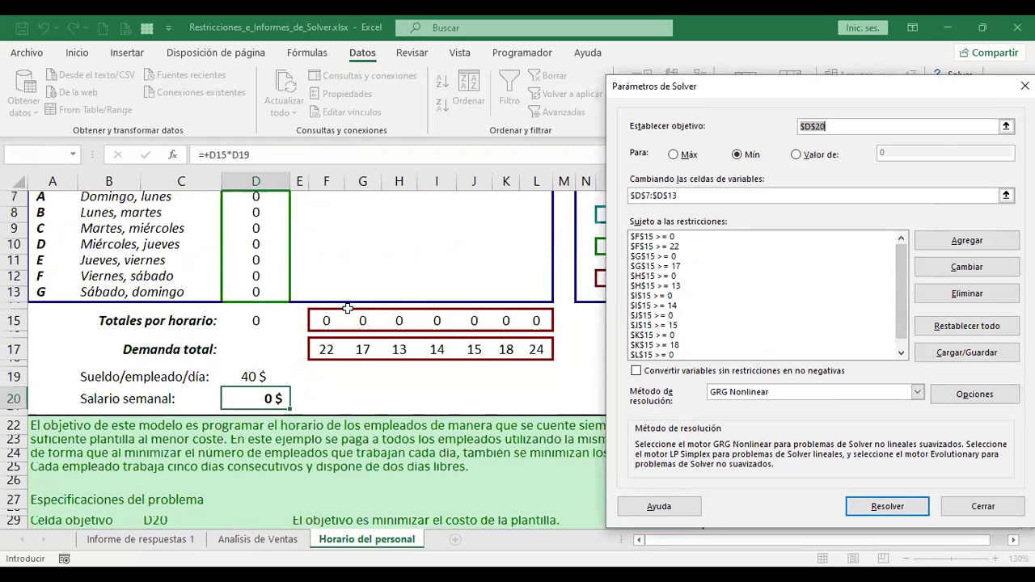
scroll(348, 308, "up", 1)
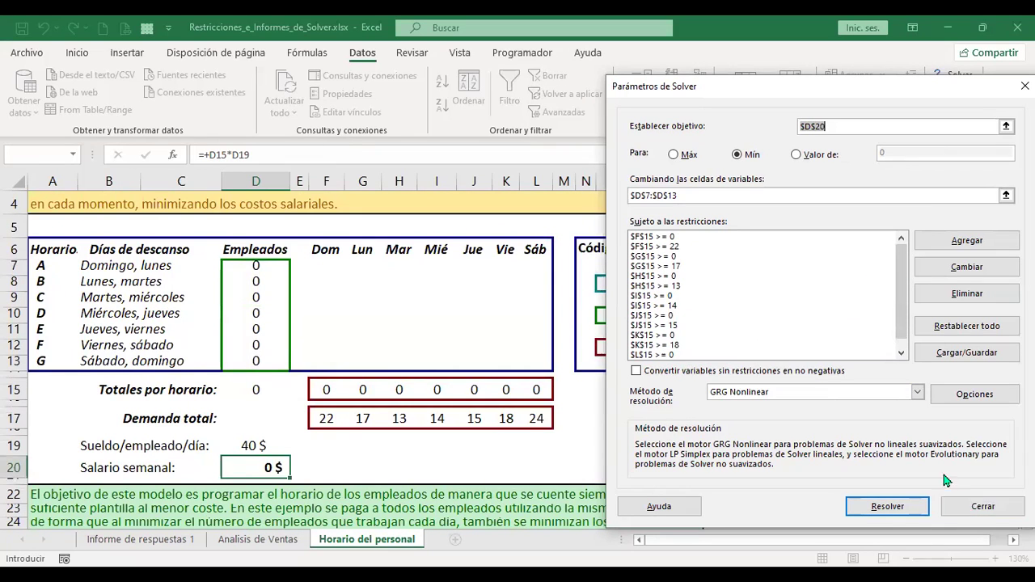
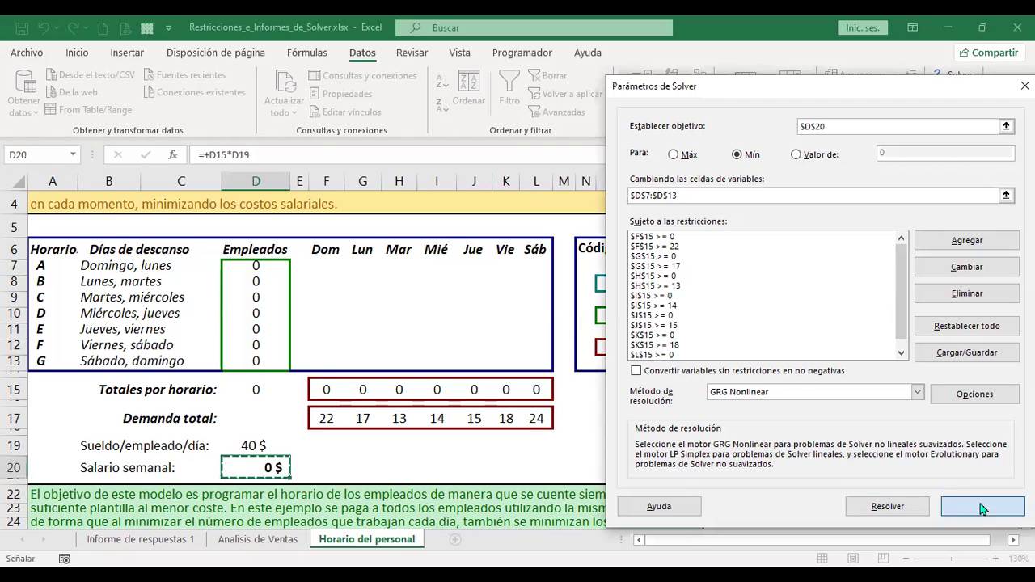
left_click(982, 507)
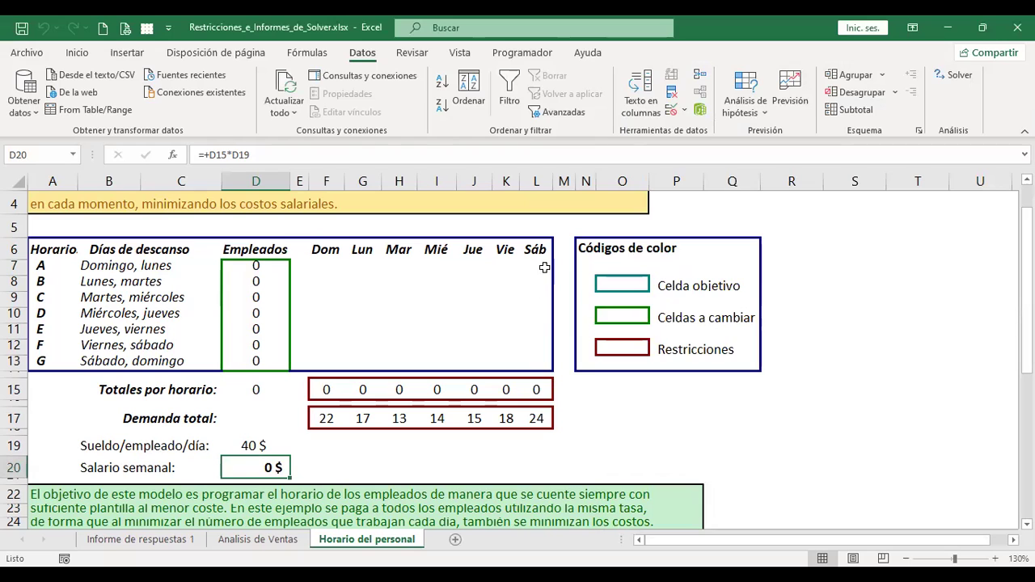
Reopen the Solver parameters and check the two L15 restrictions against Saturday's total and demand.
left_click(540, 391)
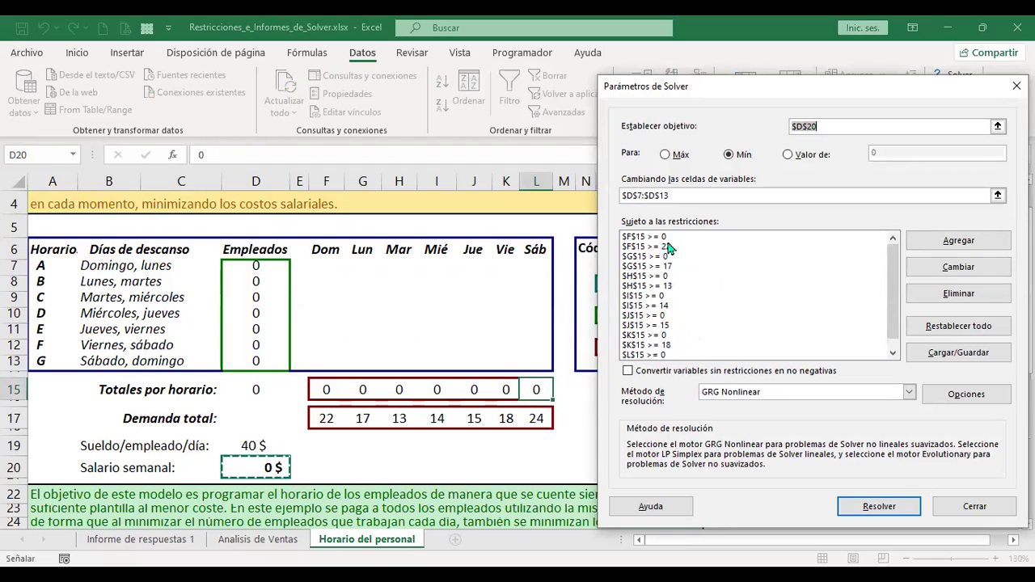
left_click_drag(896, 283, 896, 290)
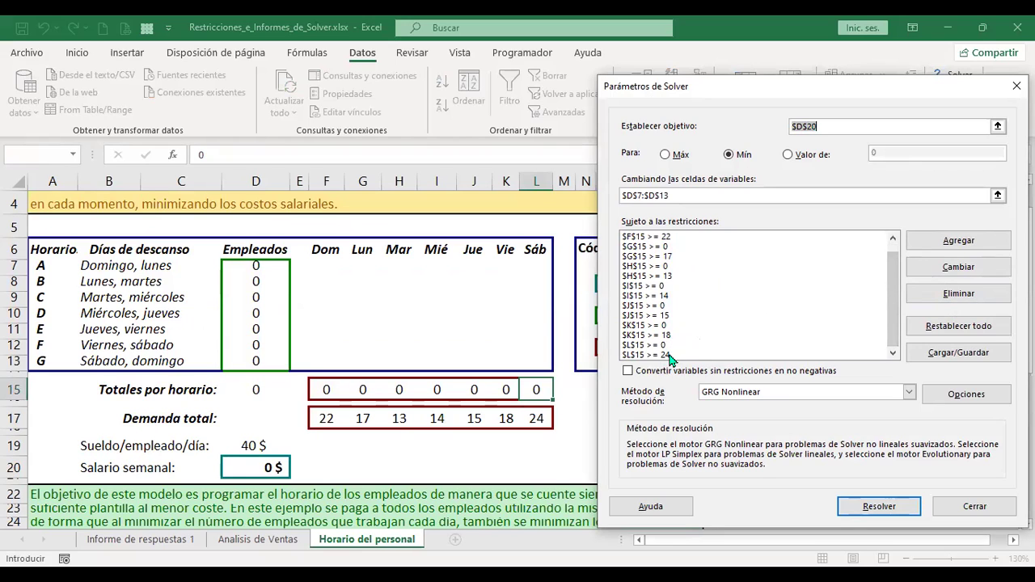
left_click(676, 356)
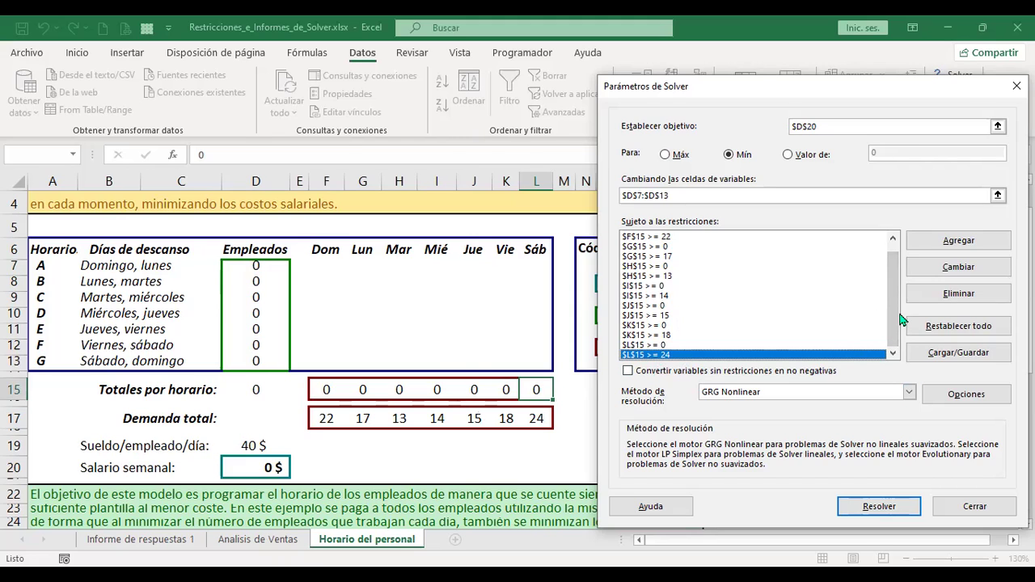
scroll(897, 316, "up", 1)
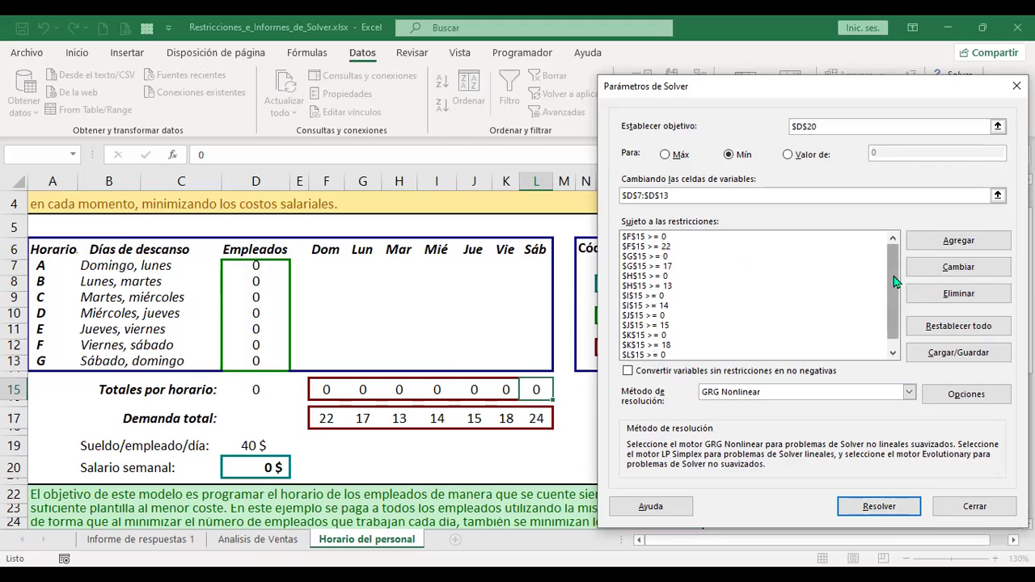
scroll(892, 279, "down", 1)
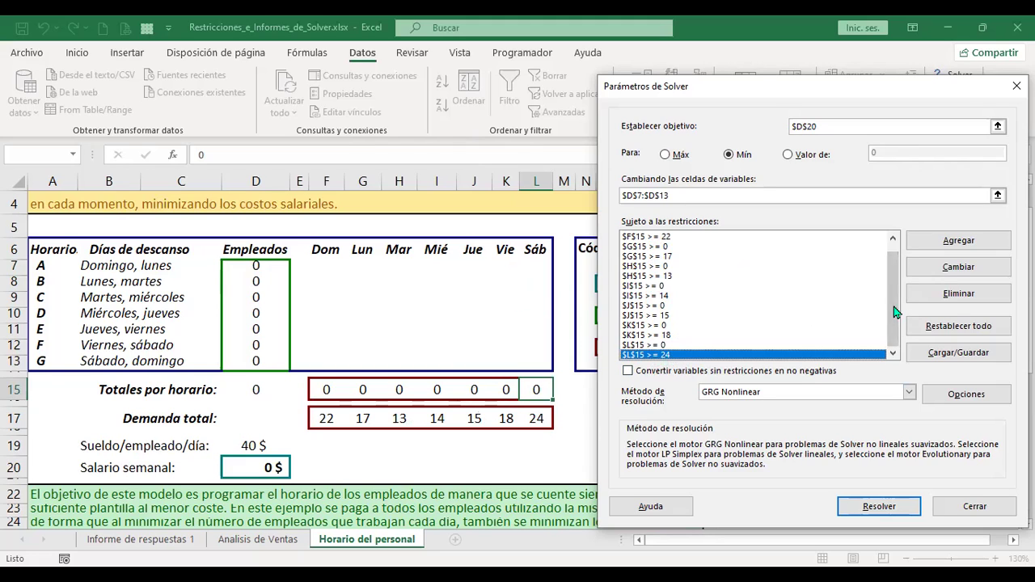
left_click(662, 347)
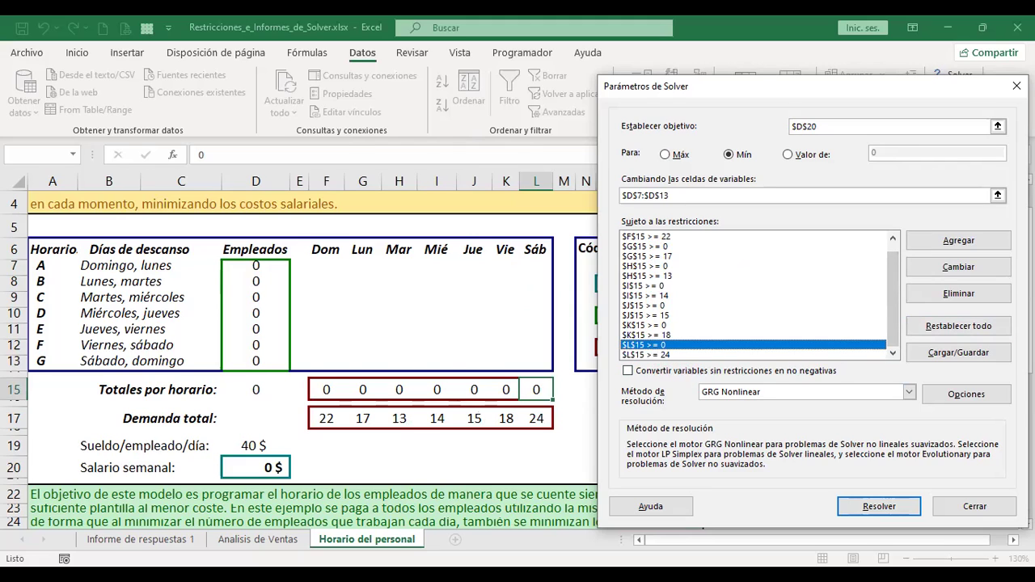
left_click(645, 354)
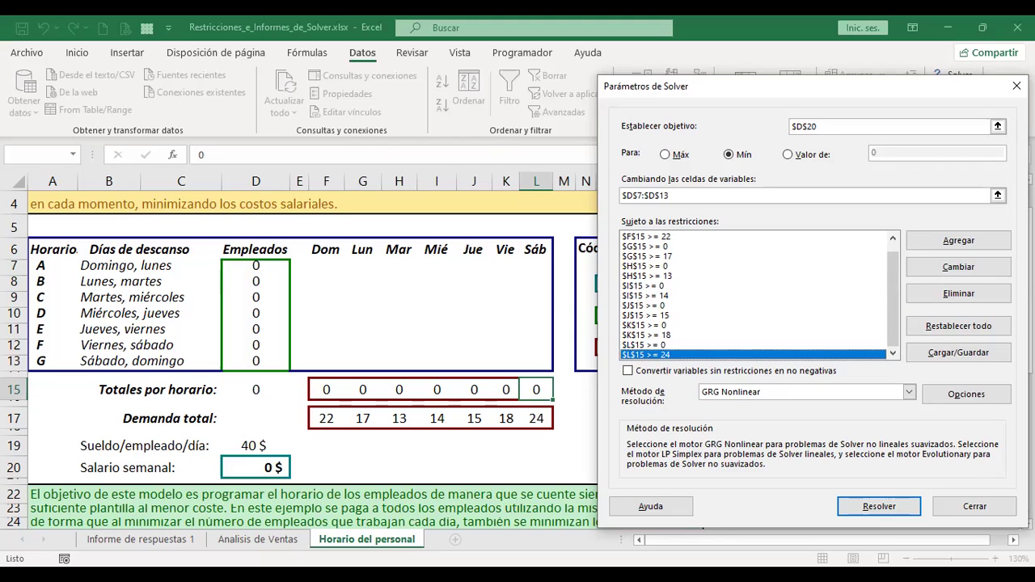
left_click(645, 345)
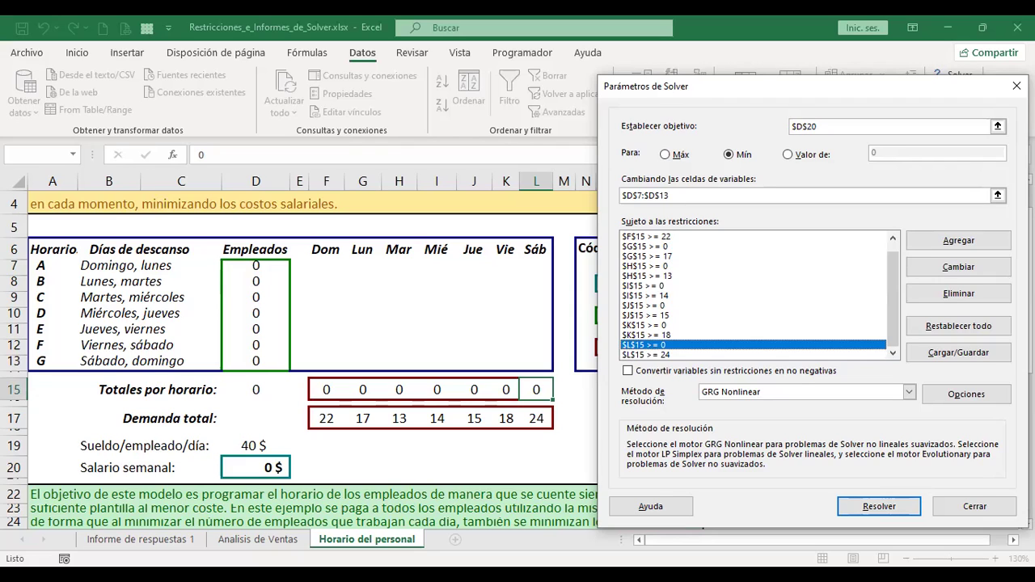
Review every entry in Solver's restriction list, from the L15 demand restriction up to the first F15 one and back.
left_click(645, 354)
key("Up")
key("Up")
key("Up")
key("Up")
key("Up")
key("Up")
key("Up")
key("Up")
key("Up")
key("Up")
key("Up")
key("Up")
key("Up")
key("Down")
key("Down")
key("Down")
key("Down")
key("Down")
key("Down")
key("Down")
key("Down")
key("Down")
key("Down")
key("Down")
key("Down")
key("Down")
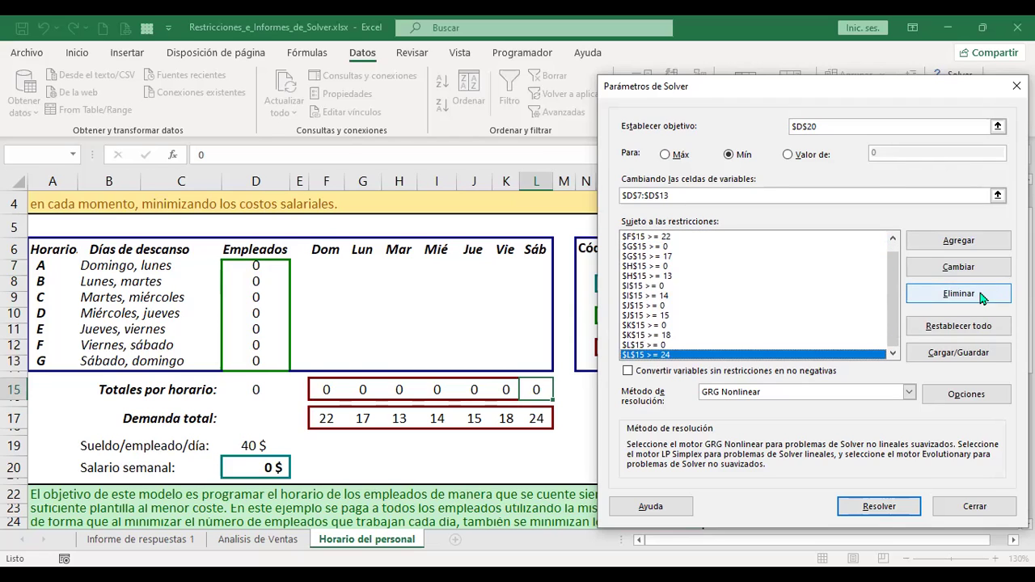
Try to add a Solver restriction making the daily totals F15:L15 integers, and cancel the restriction.
left_click(966, 248)
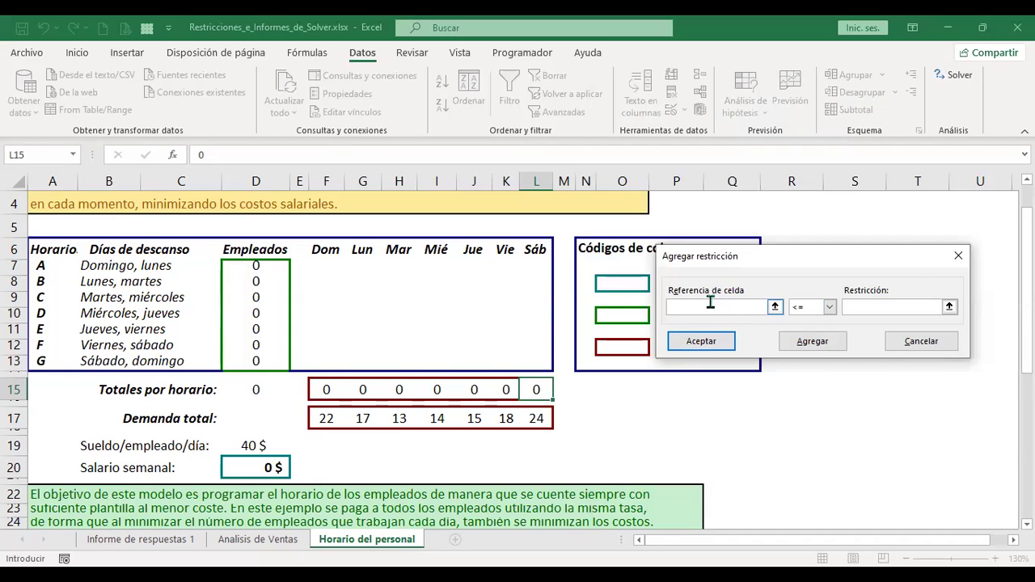
left_click(326, 390)
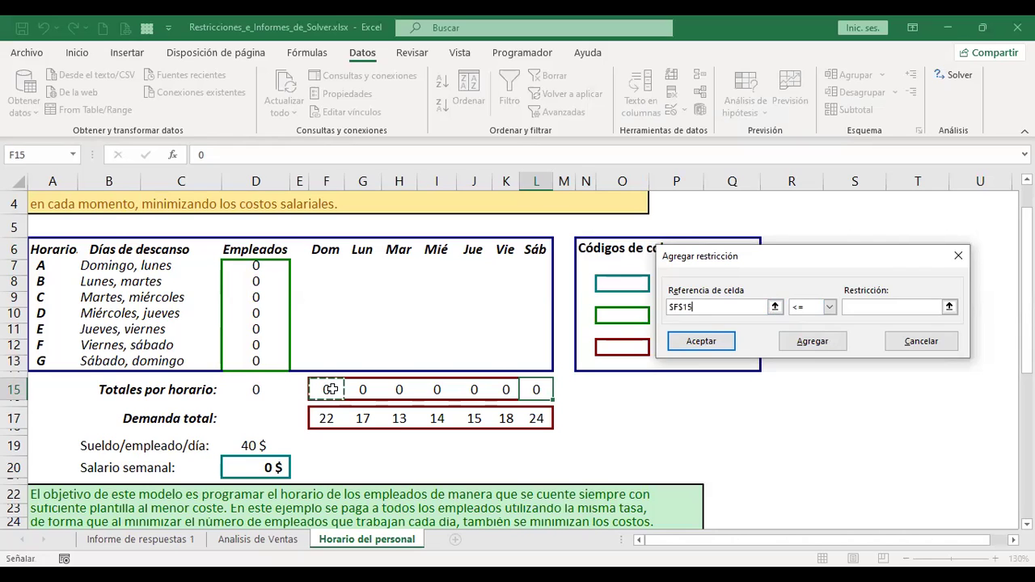
left_click(532, 389, "shift")
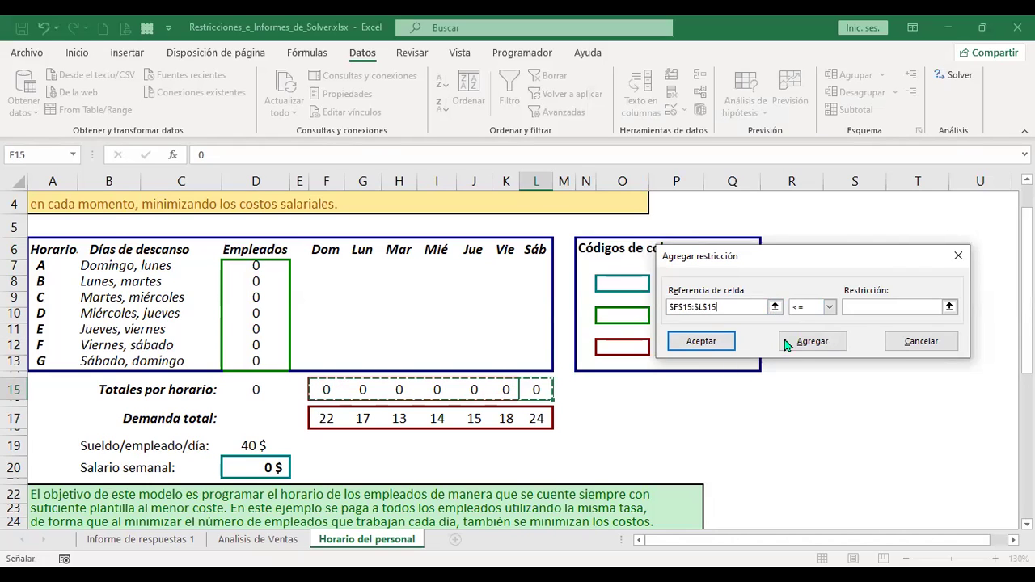
left_click(829, 306)
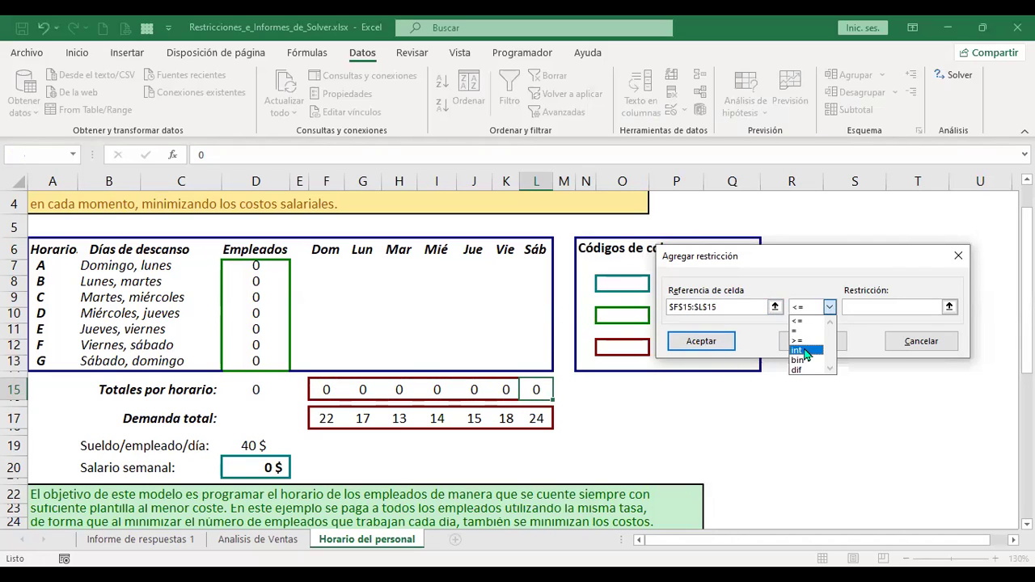
left_click(806, 354)
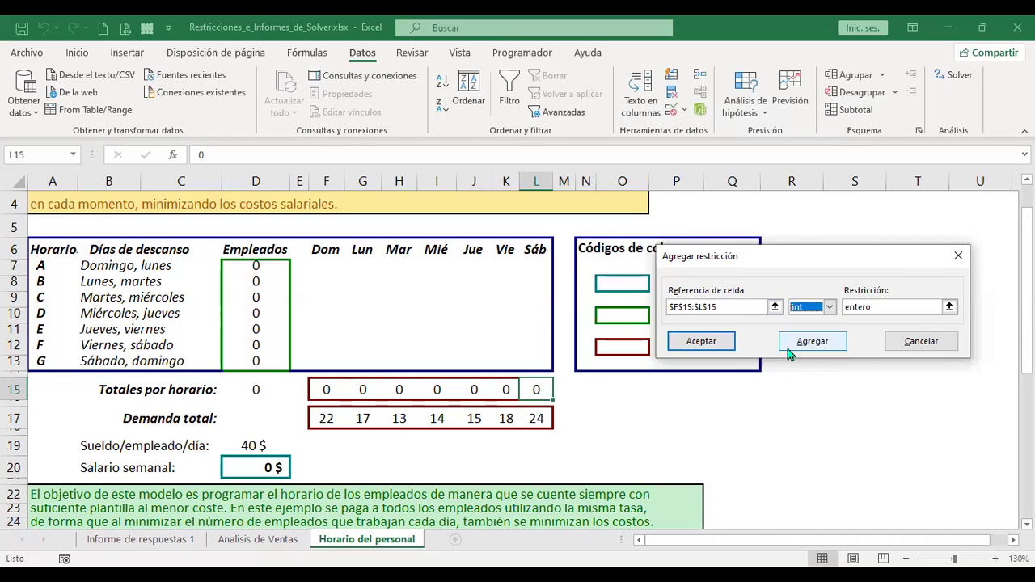
left_click(713, 343)
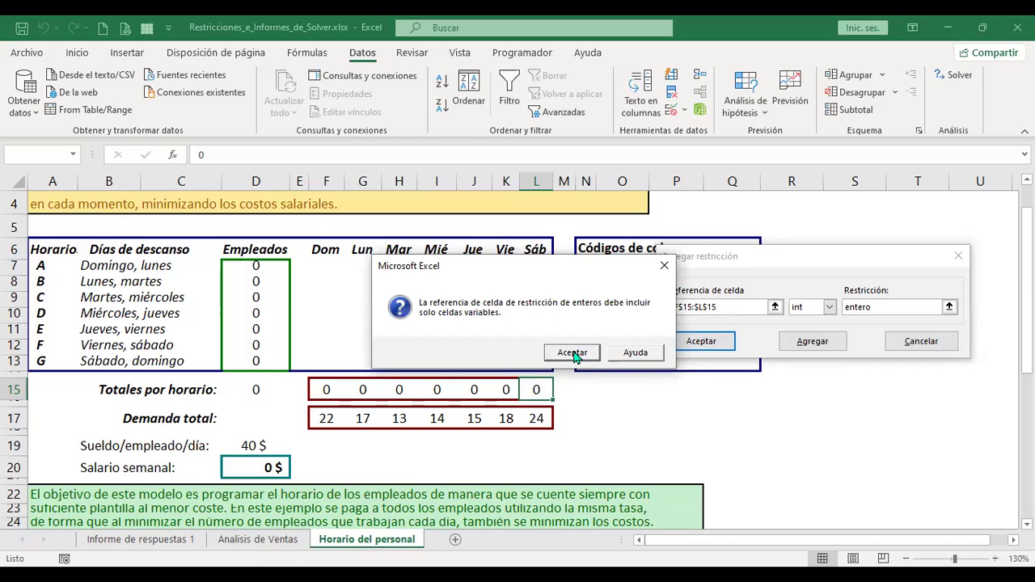
left_click(572, 354)
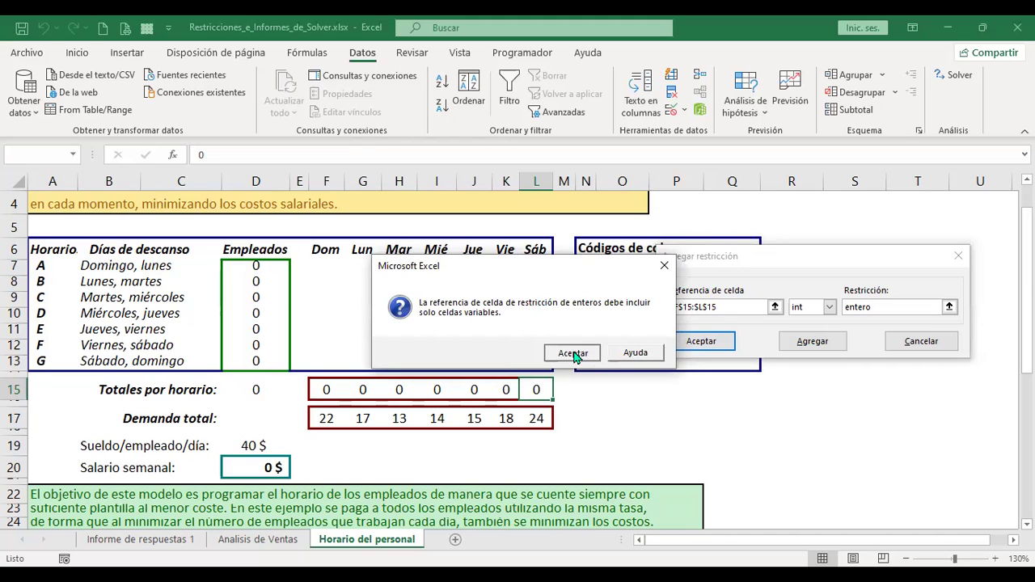
left_click(949, 342)
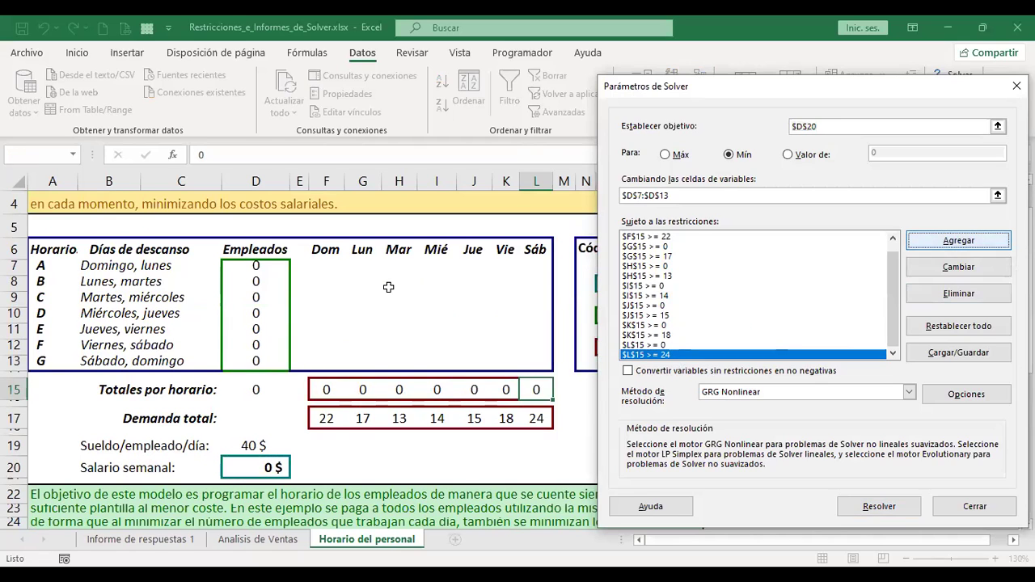
Add a Solver restriction requiring the employee cells D7:D13 to be integers (int).
key("Return")
left_click(256, 267)
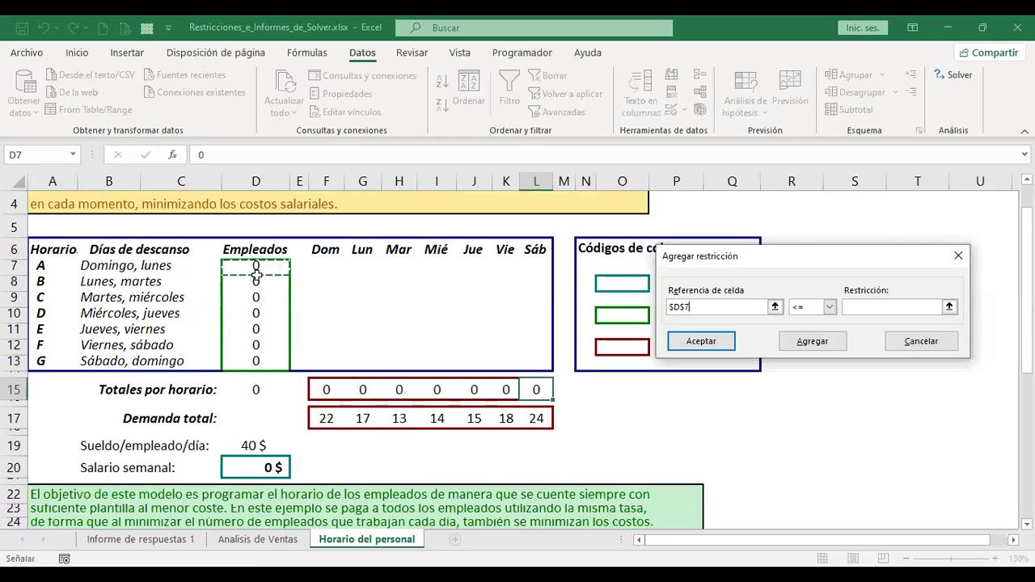
left_click(257, 360, "shift")
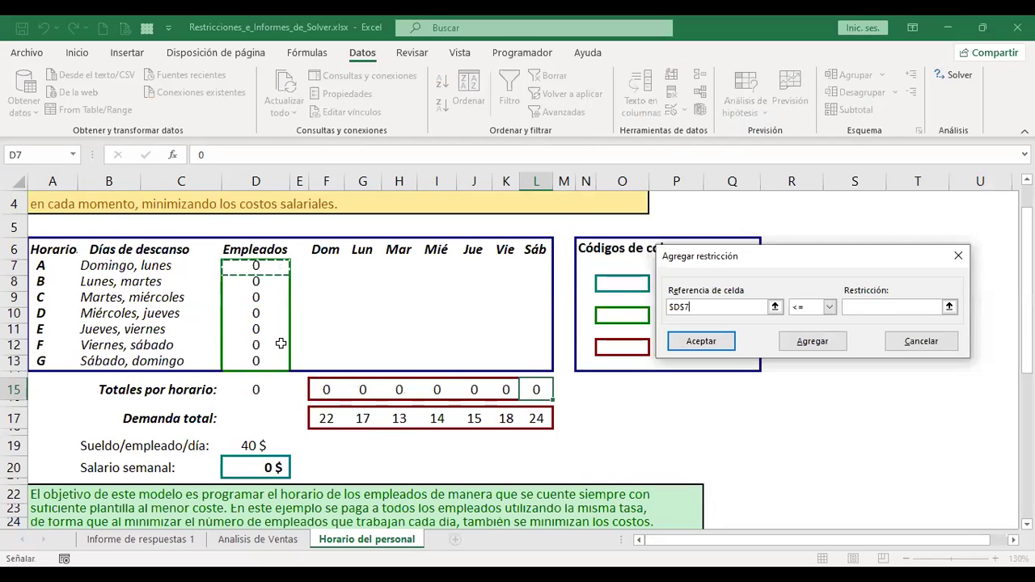
left_click(829, 308)
left_click(809, 351)
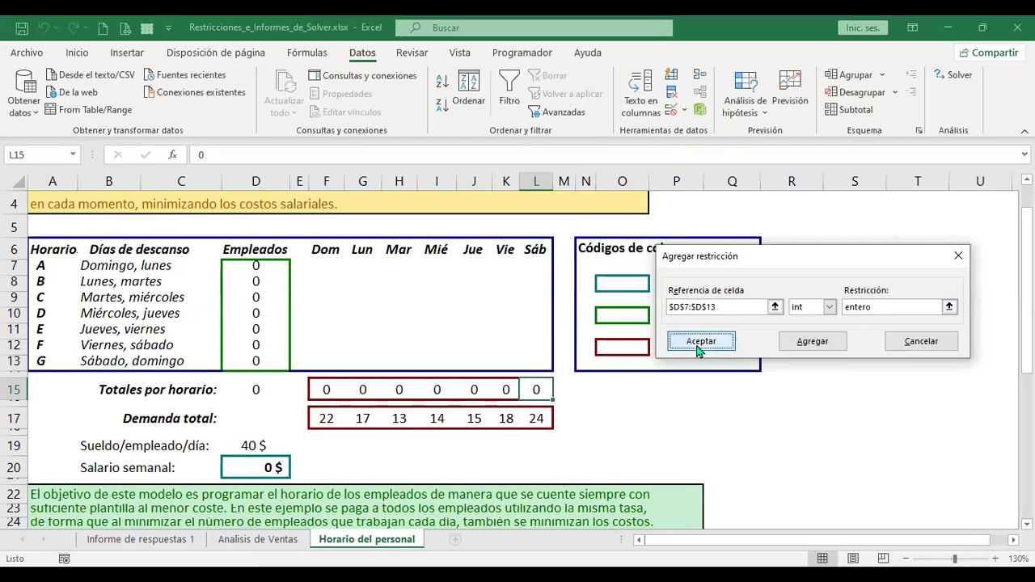
left_click(701, 341)
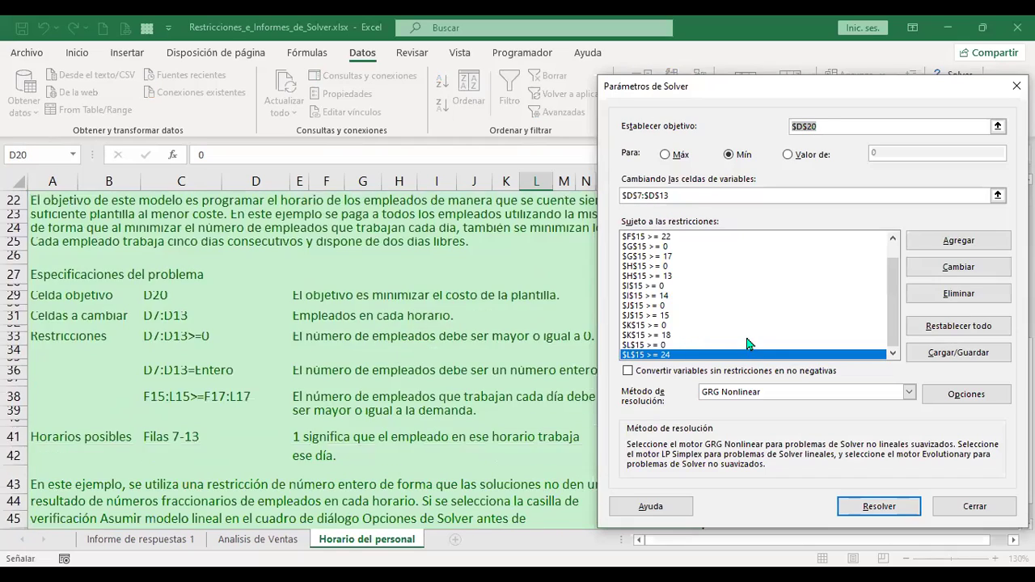
Check the updated restriction list, solve for the minimum of D20 with the integer restriction and dismiss the Solver results.
left_click_drag(892, 269, 893, 343)
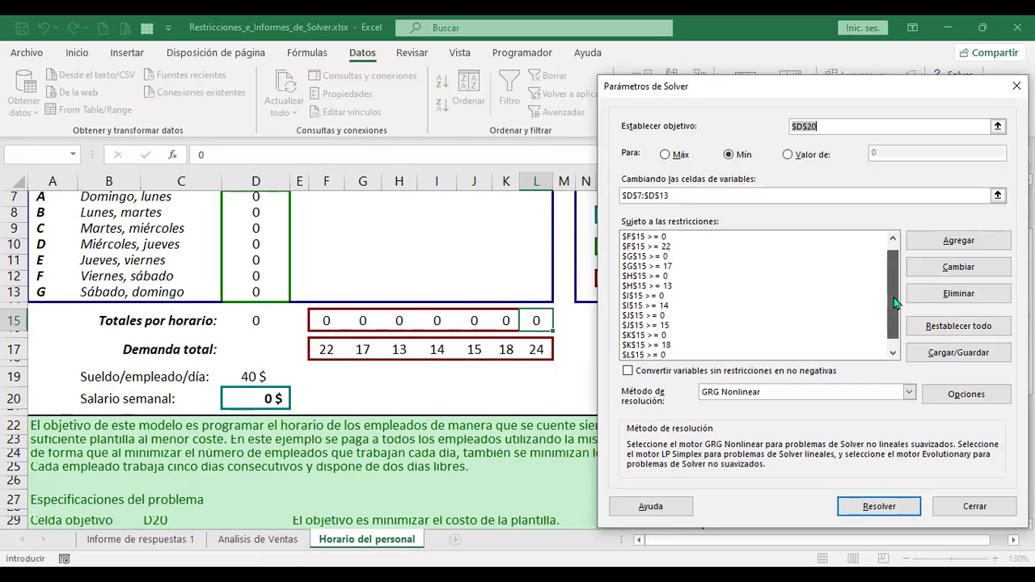
left_click(823, 354)
left_click(880, 506)
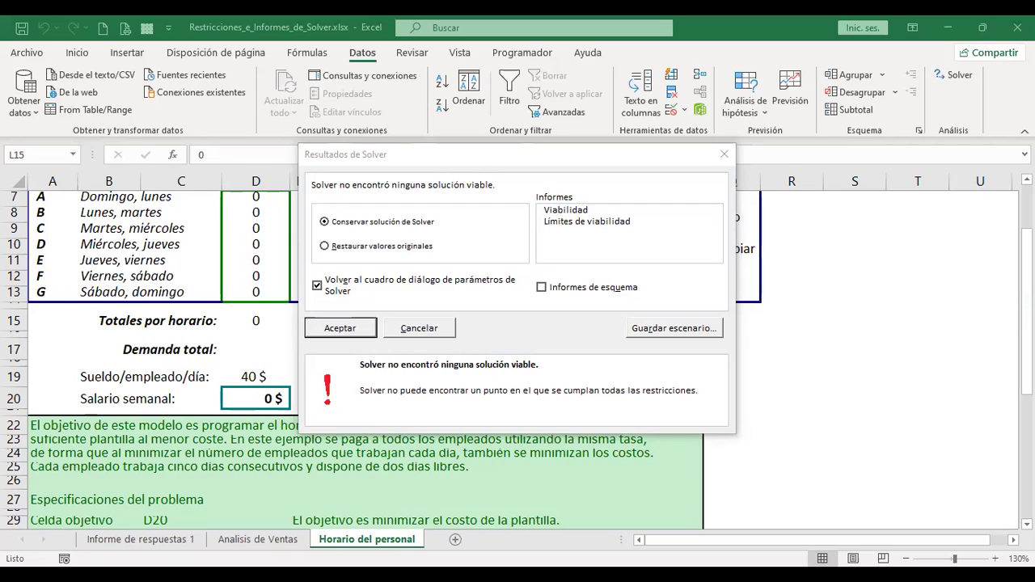
left_click(682, 296)
left_click(725, 152)
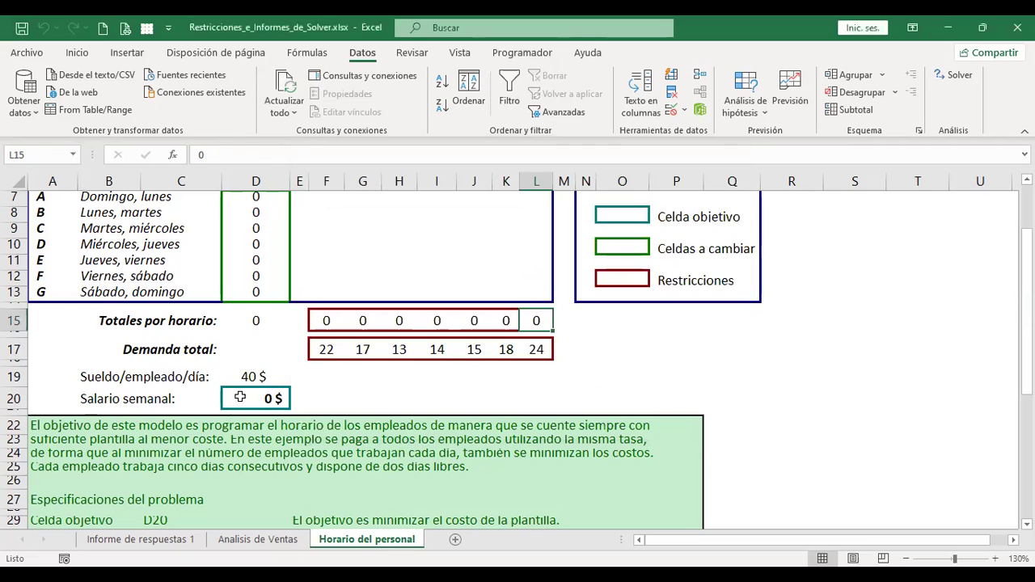
Examine the formulas in the weekly salary cell D20 and the total cell D15, and recheck the Solver parameters.
left_click(240, 397)
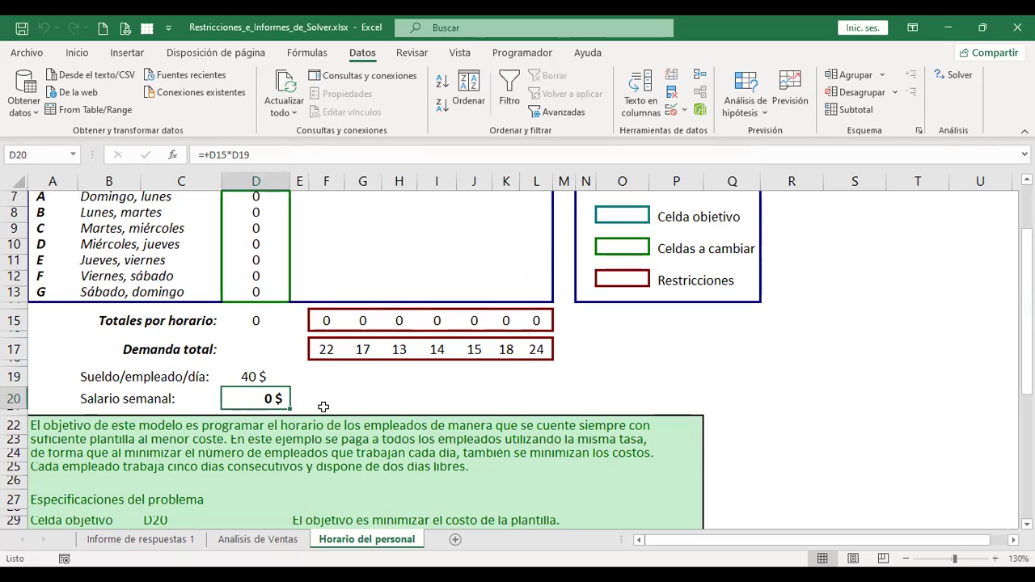
scroll(323, 406, "up", 1)
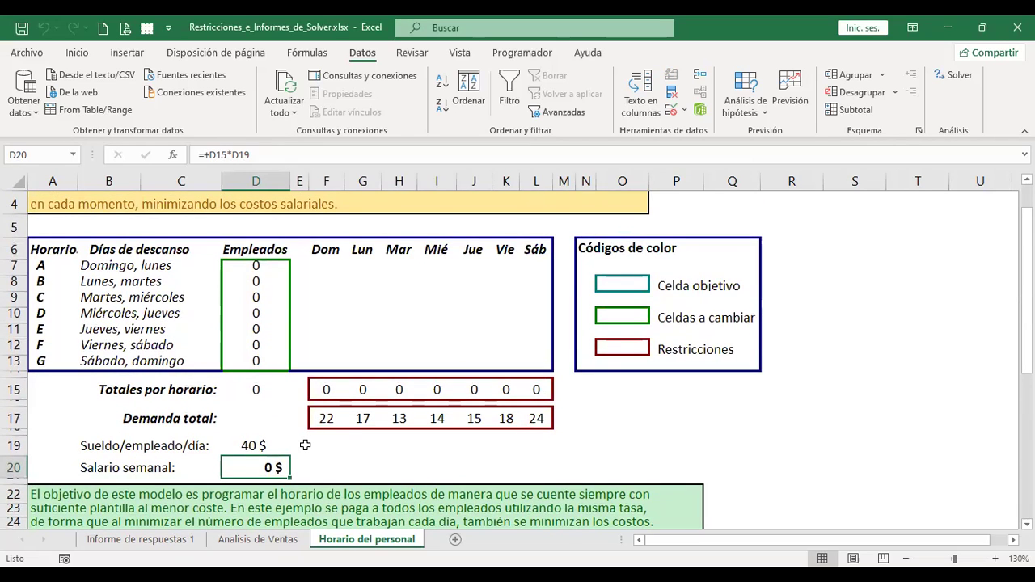
scroll(294, 425, "up", 1)
scroll(286, 418, "down", 1)
left_click(264, 389)
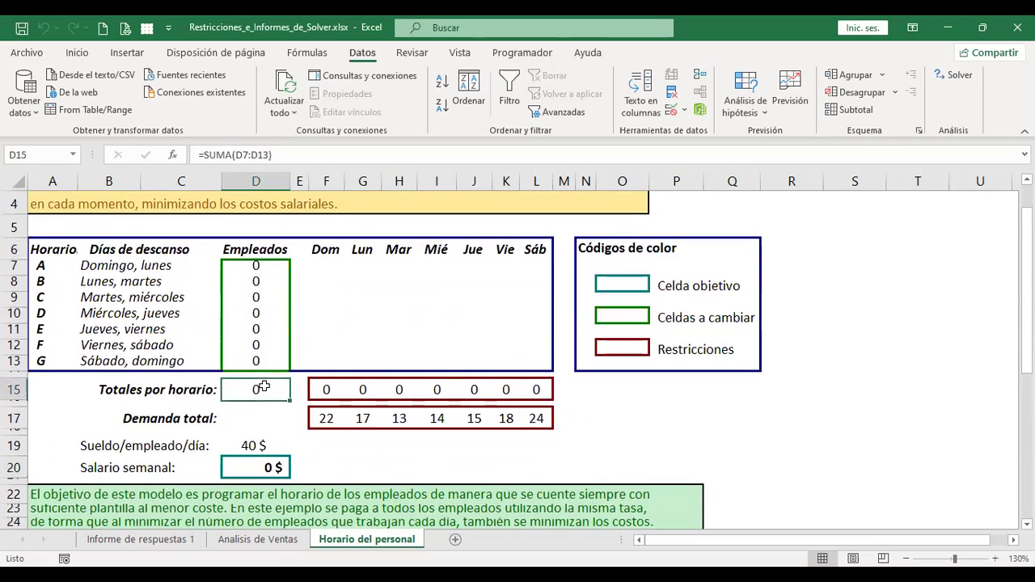
left_click(959, 76)
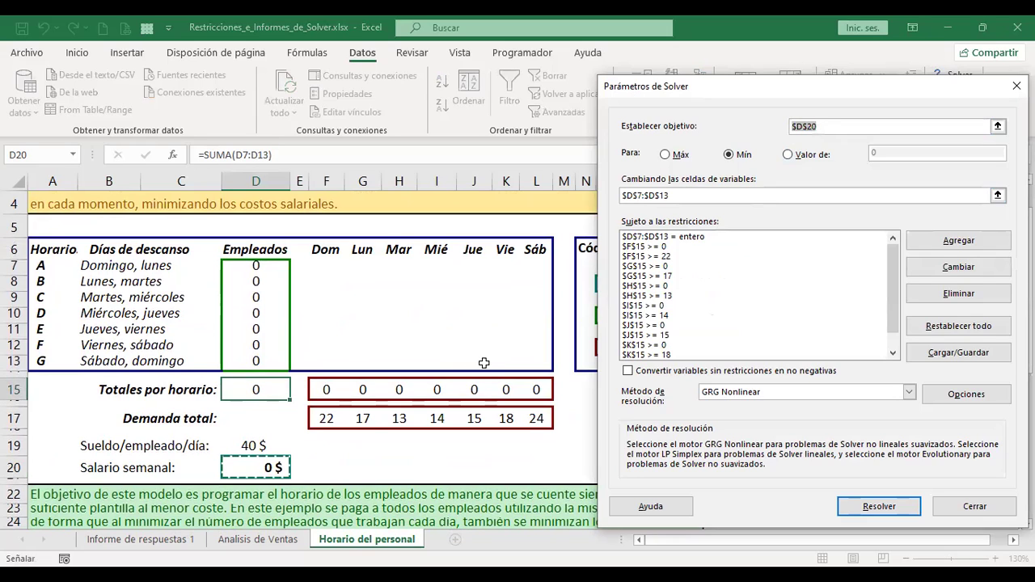
left_click(978, 507)
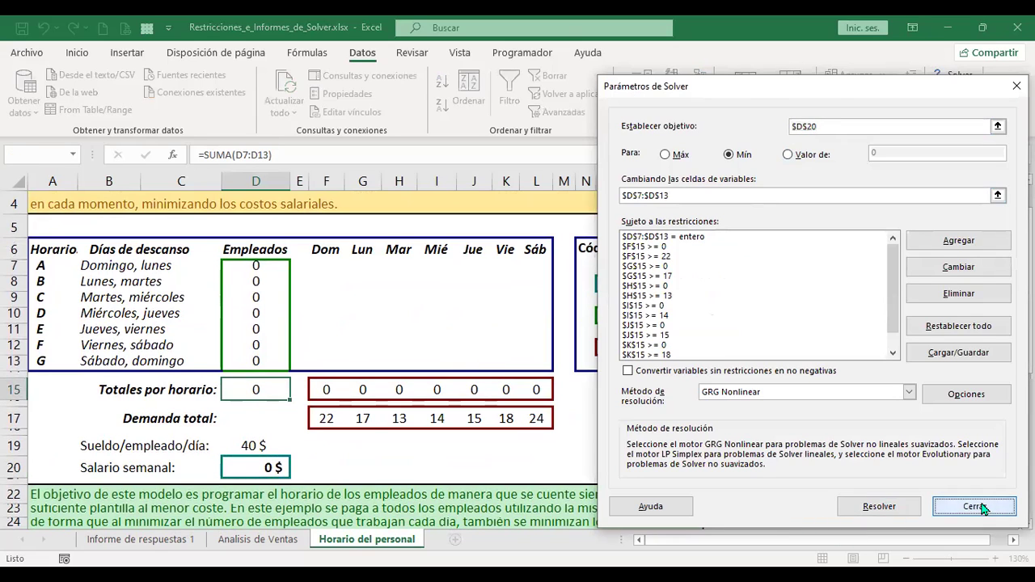
Copy the entire Horario del personal sheet into a new blank workbook.
left_click(586, 448)
left_click(22, 181)
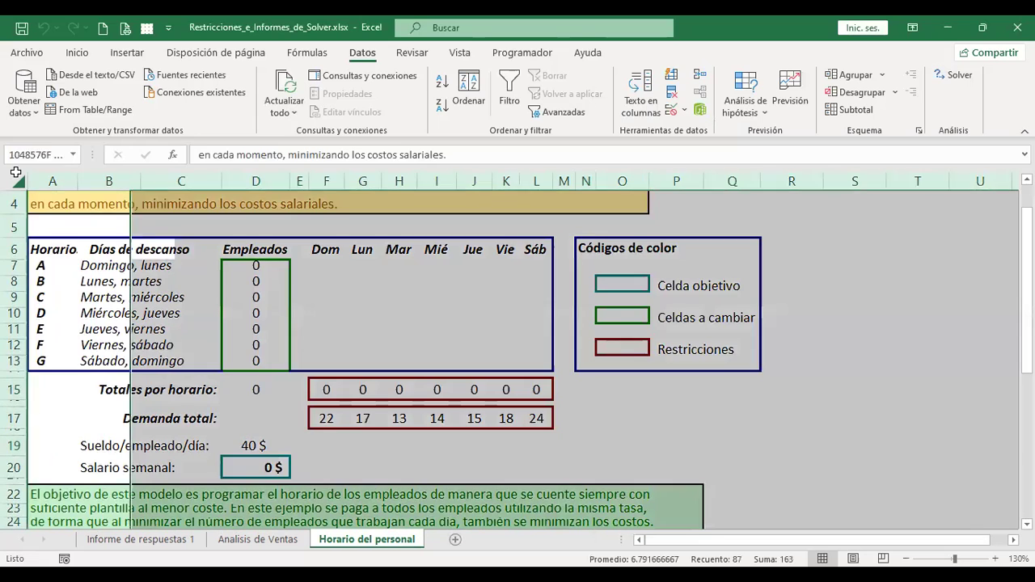
key("ctrl+c")
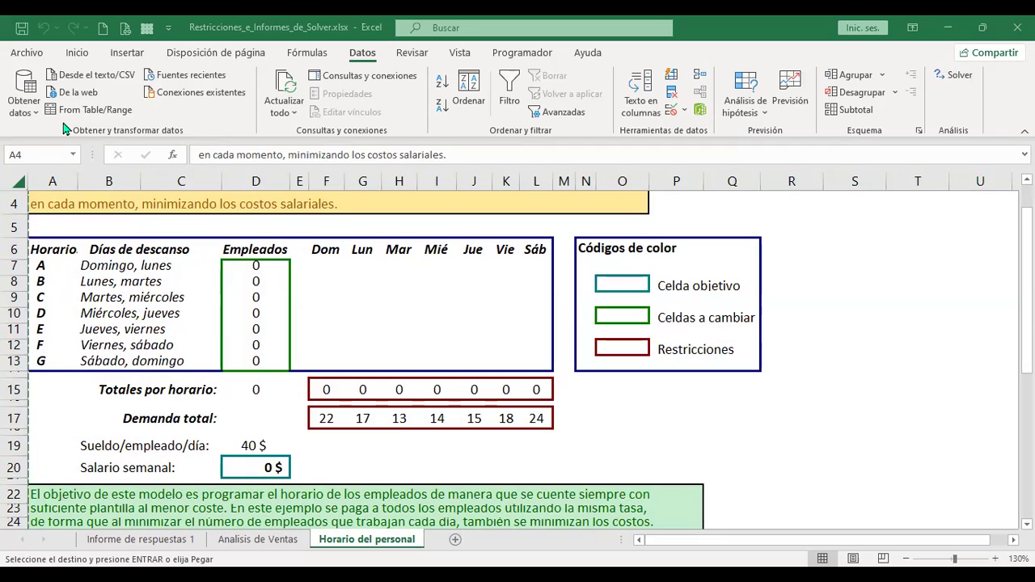
key("Escape")
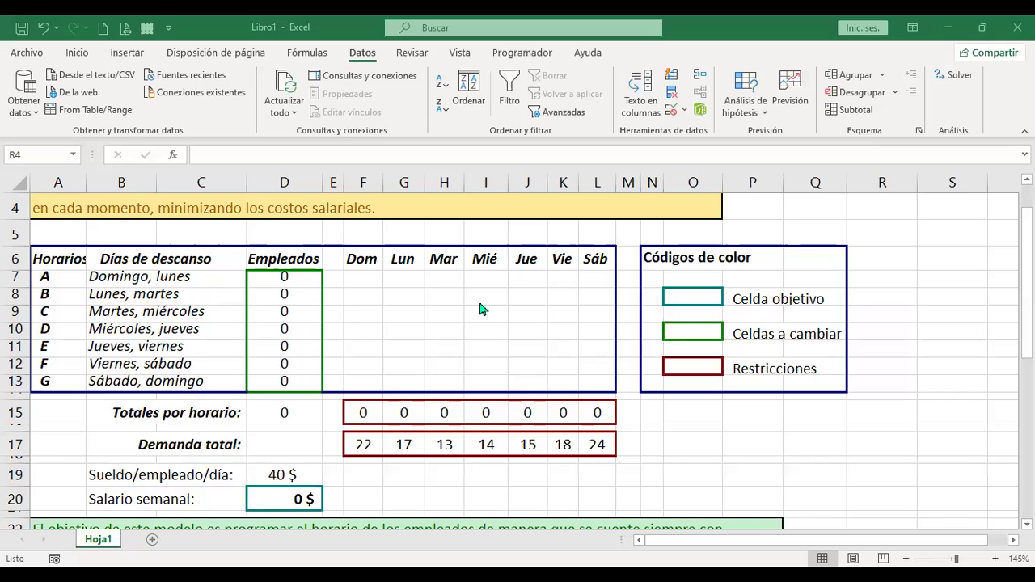
Set up Solver in the new workbook to minimize the weekly salary D20 by changing the employee cells D7:D13.
scroll(455, 289, "down", 2)
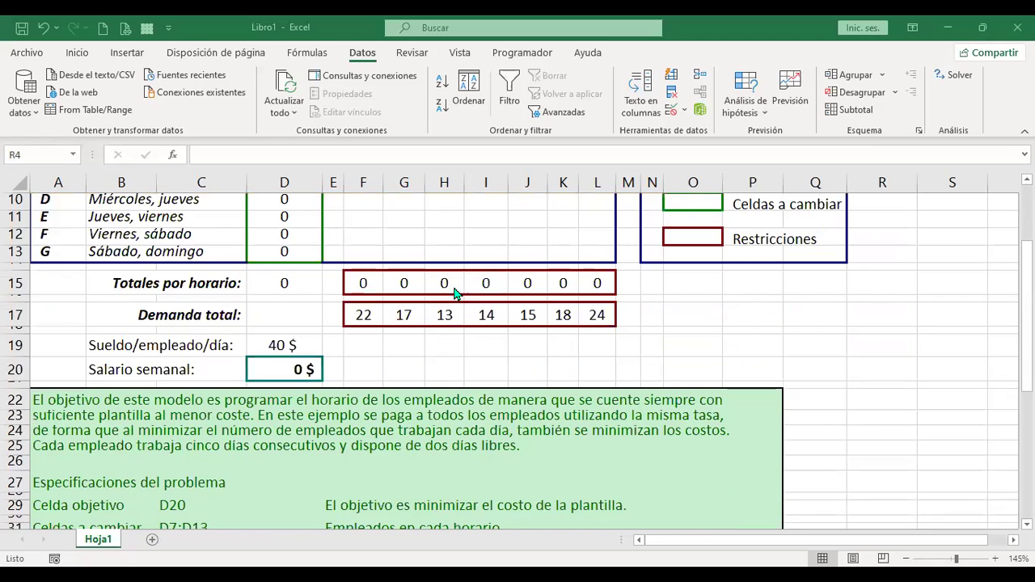
left_click(277, 367)
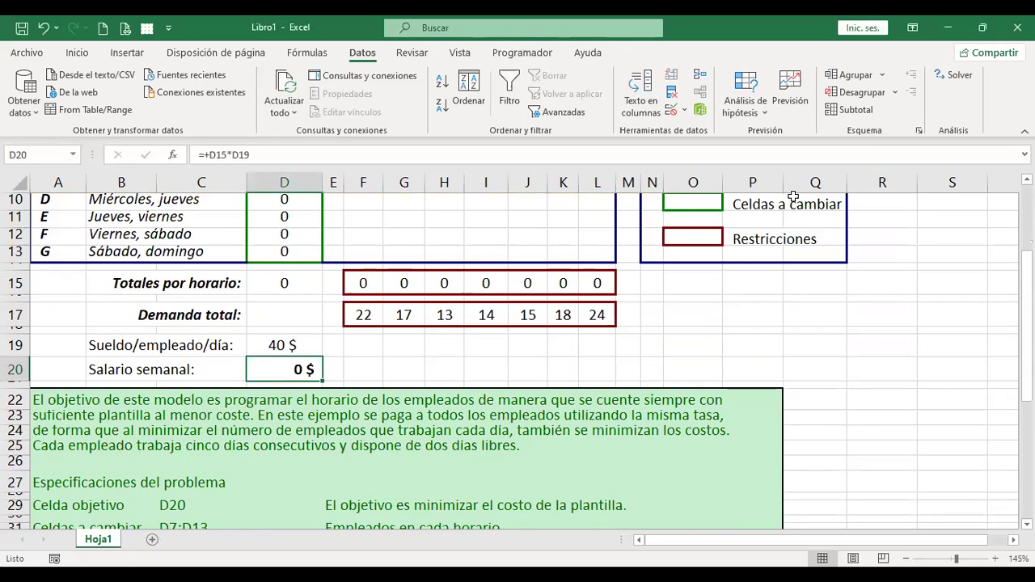
left_click(955, 77)
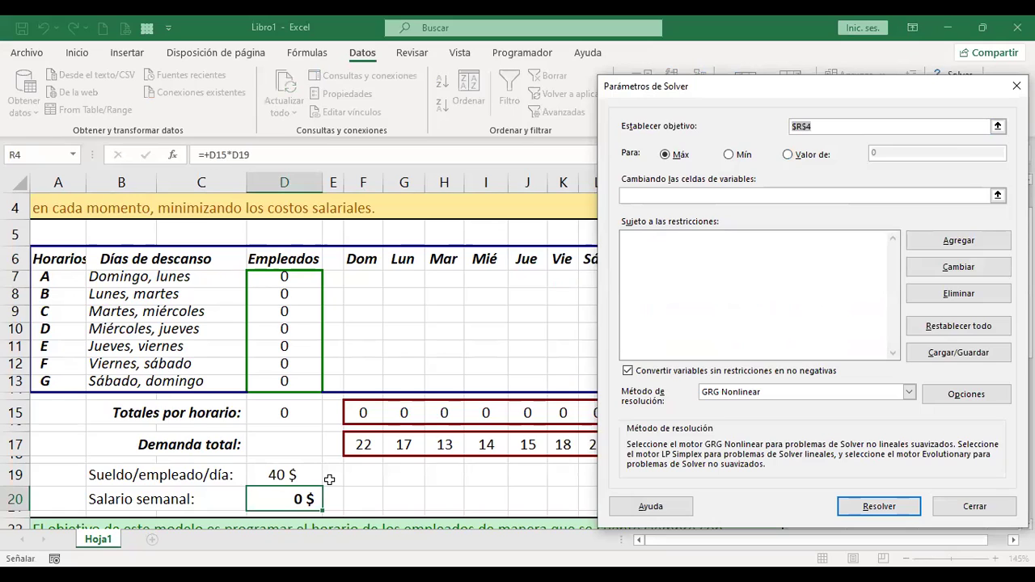
left_click(279, 499)
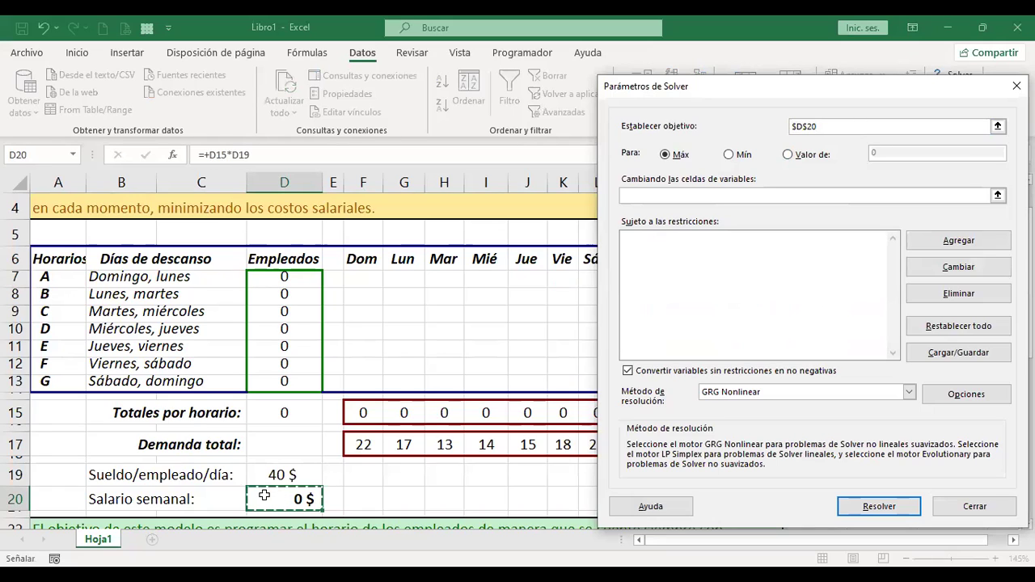
left_click(730, 154)
left_click(714, 195)
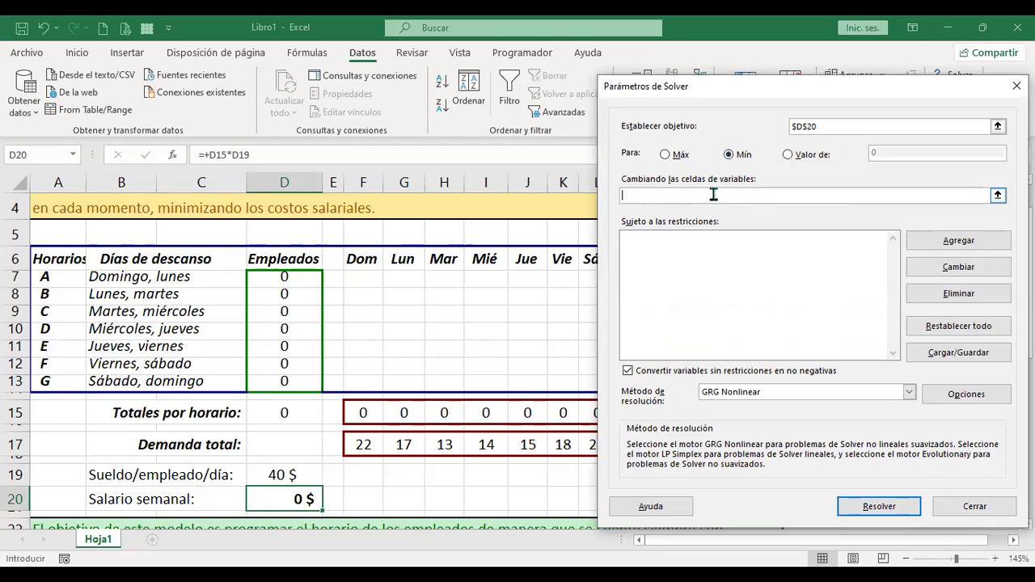
left_click(288, 276)
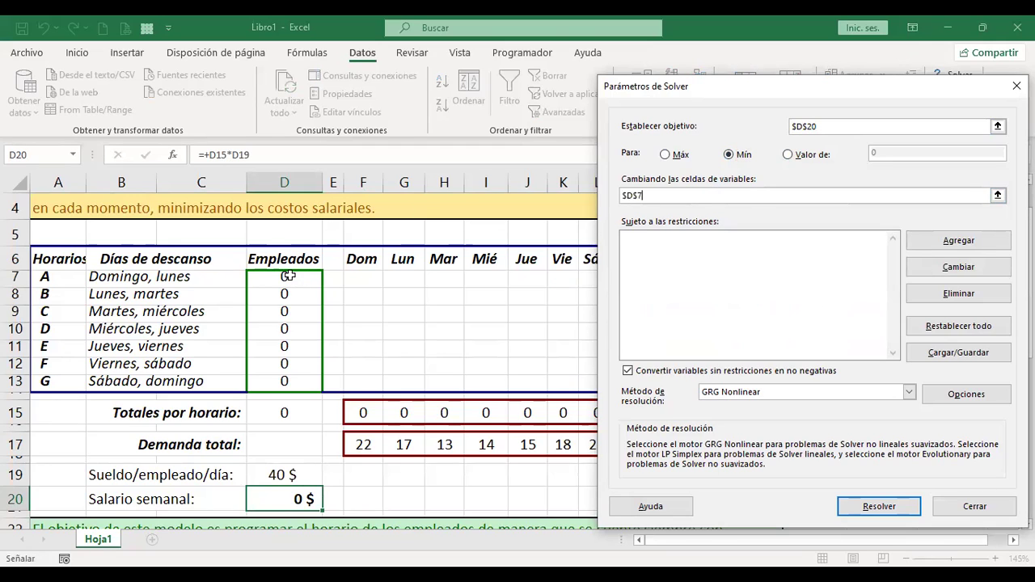
left_click(288, 377, "shift")
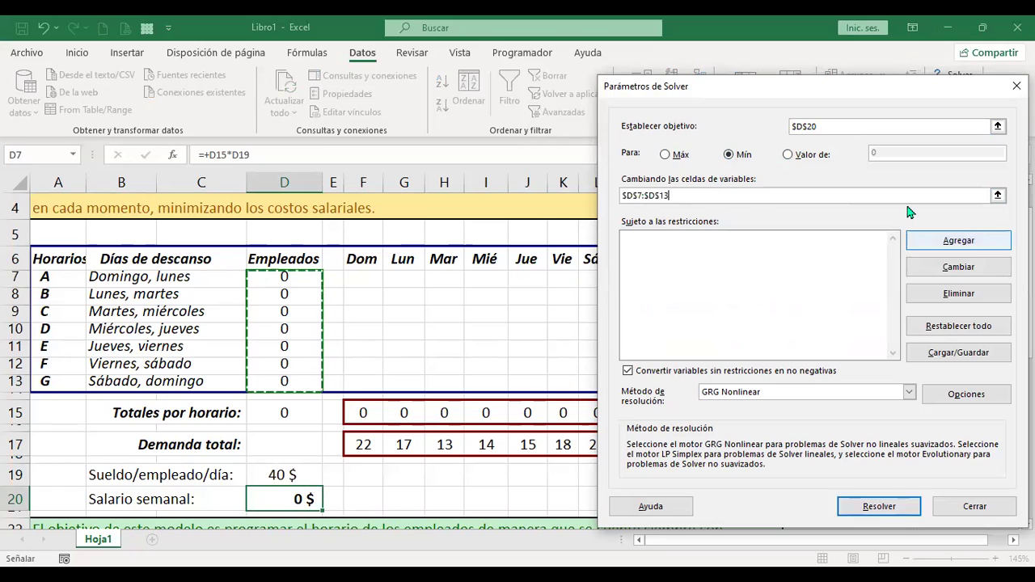
Add an integer restriction for D7:D13 to the new workbook's Solver model.
key("Tab")
key("Return")
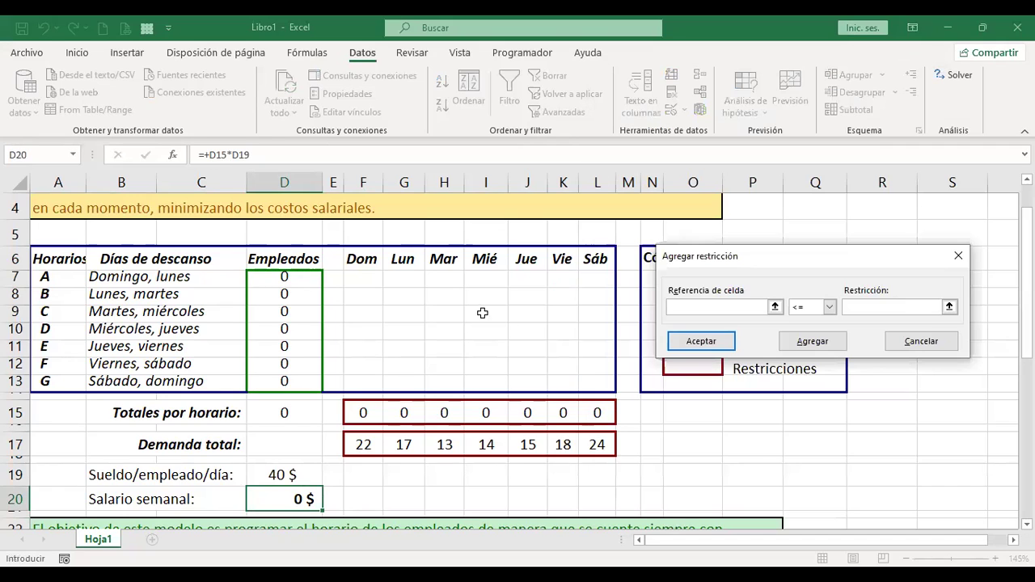
left_click(291, 276)
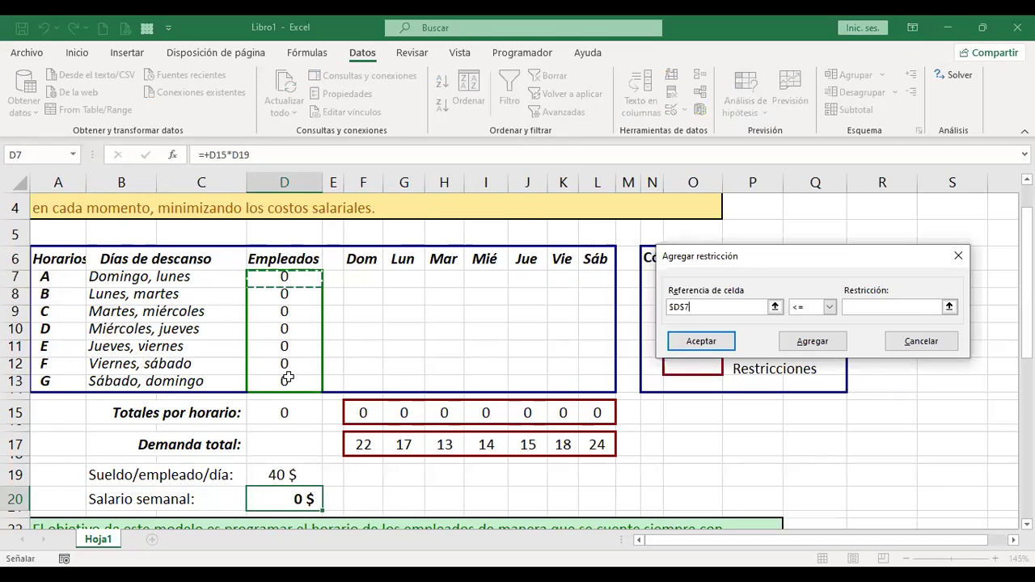
left_click(312, 377, "shift")
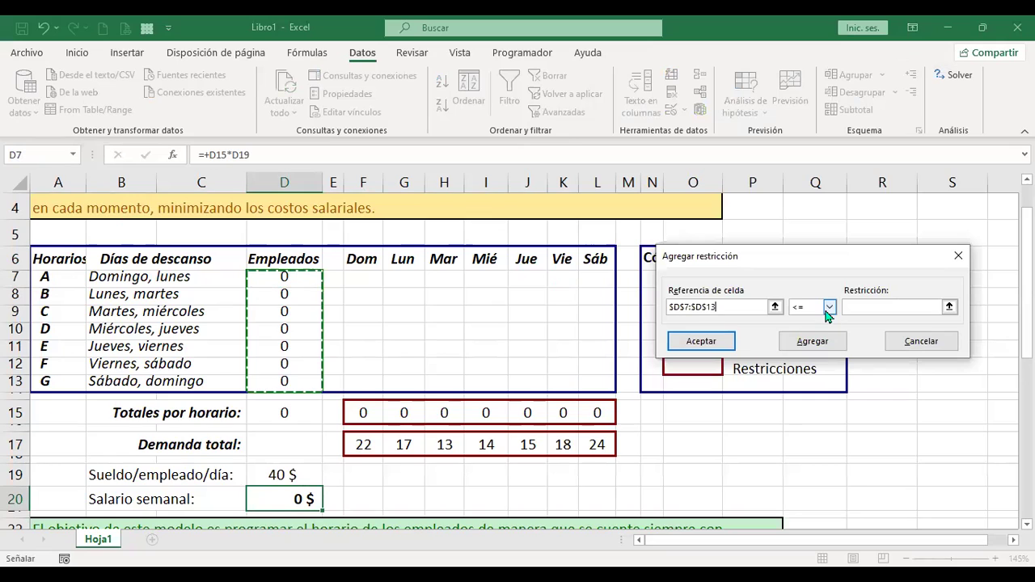
left_click(829, 308)
left_click(803, 346)
left_click(805, 343)
Add a Solver restriction requiring Sunday's staffing total F15 to be greater than or equal to its demand F17.
left_click(363, 413)
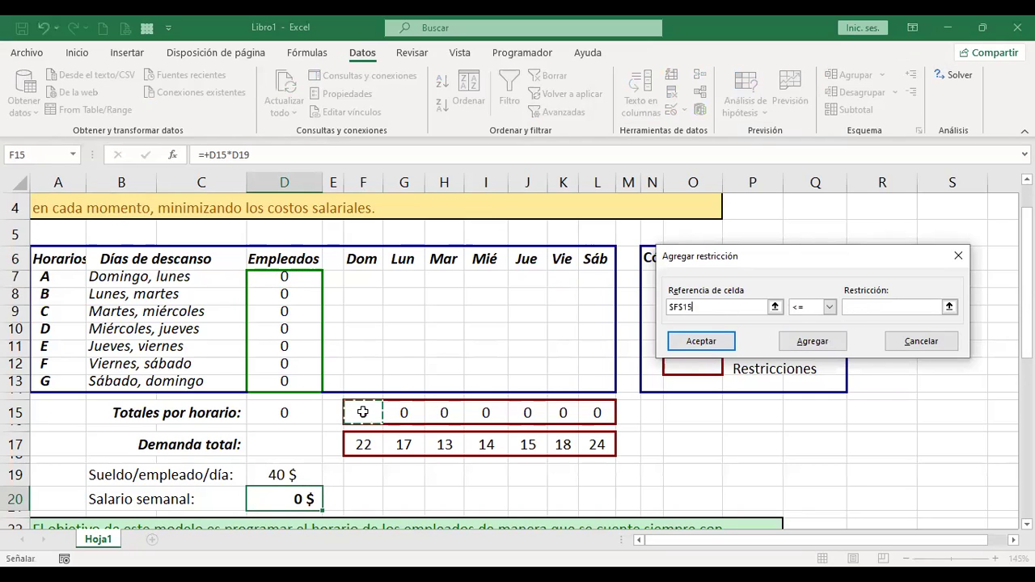
left_click(829, 309)
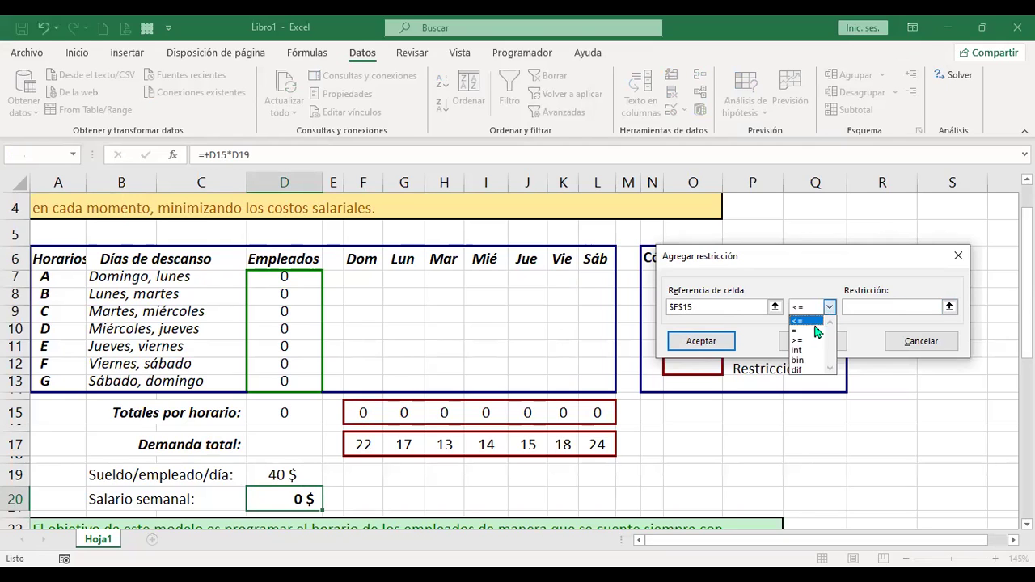
left_click(808, 342)
left_click(362, 444)
left_click(813, 343)
Add a restriction requiring Monday's total G15 to be greater than or equal to its demand G17.
left_click(402, 412)
left_click(829, 308)
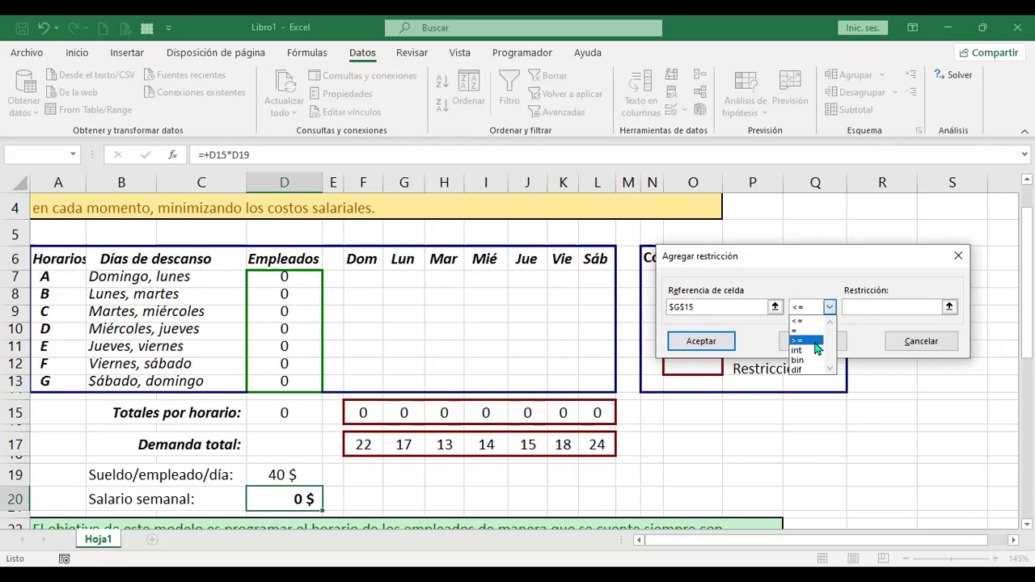
left_click(808, 340)
left_click(404, 444)
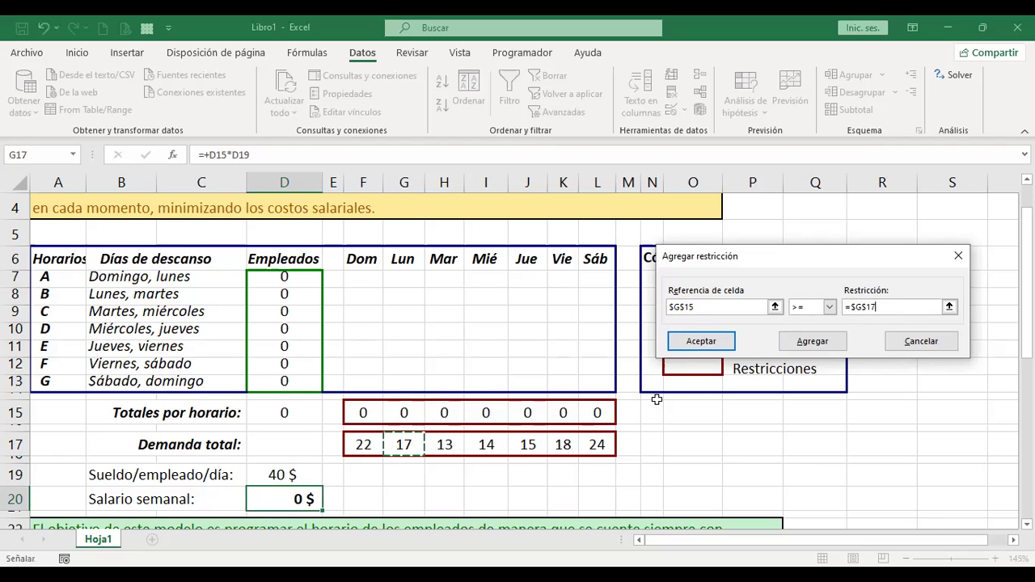
left_click(809, 343)
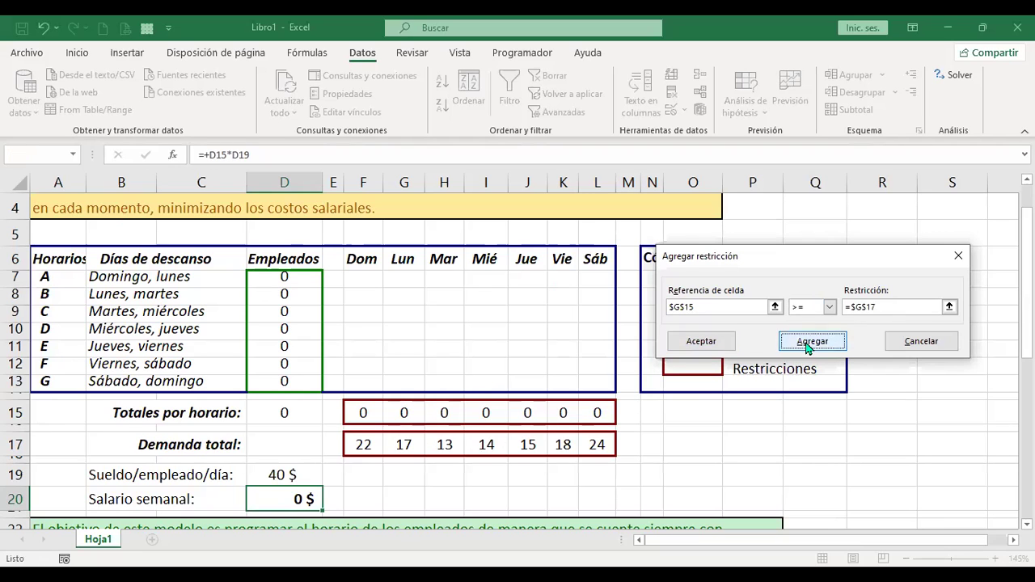
Add a restriction requiring Tuesday's total H15 to be greater than or equal to its demand H17.
left_click(453, 412)
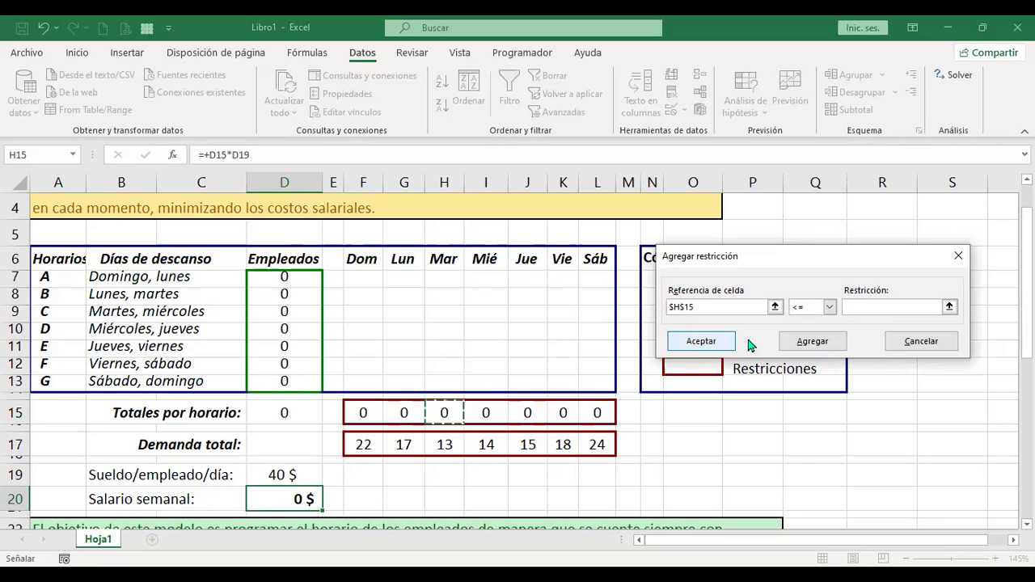
left_click(829, 308)
left_click(813, 343)
left_click(444, 444)
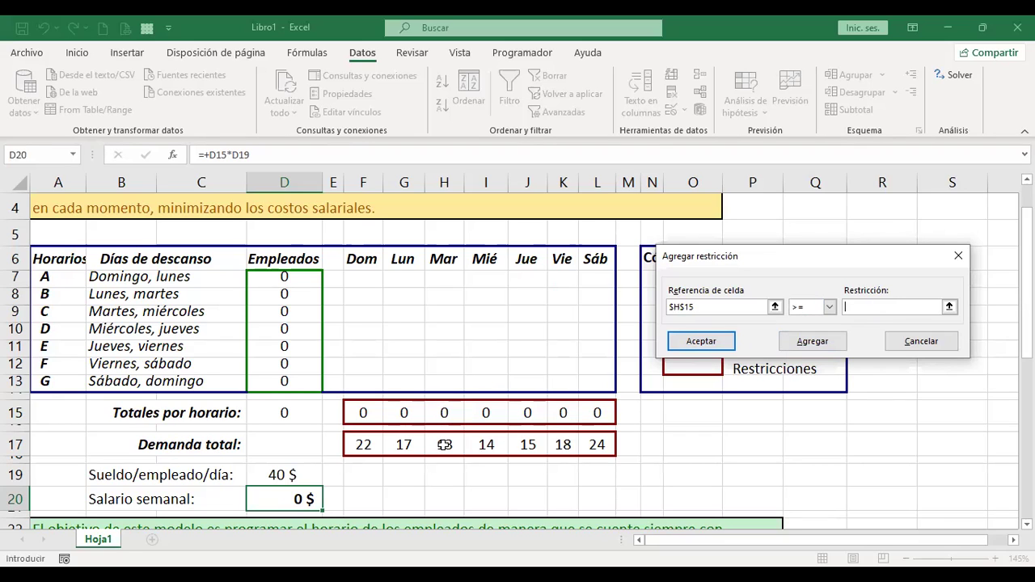
left_click(811, 341)
Add a restriction requiring Wednesday's total I15 to be greater than or equal to its demand I17.
left_click(486, 413)
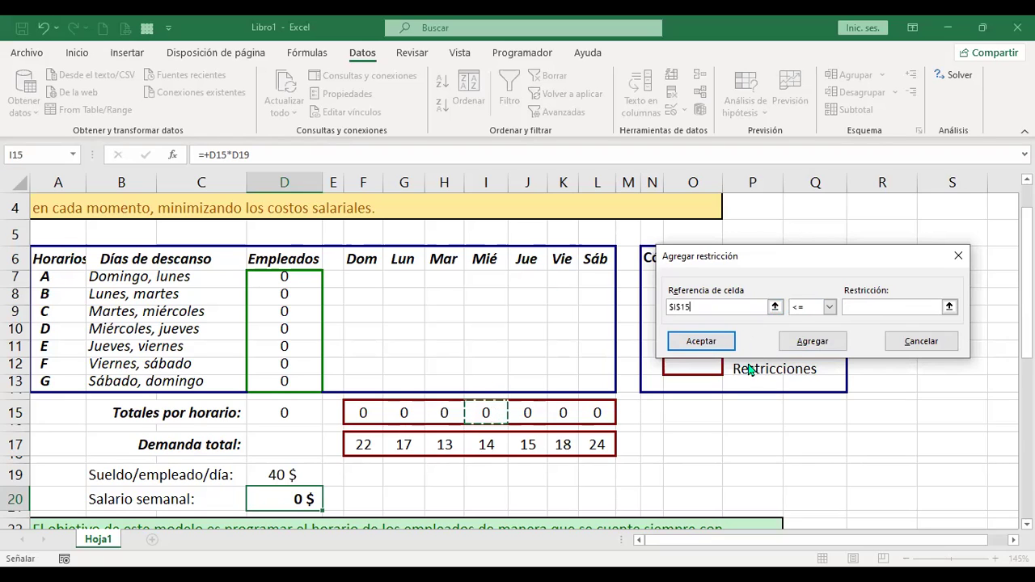
left_click(829, 310)
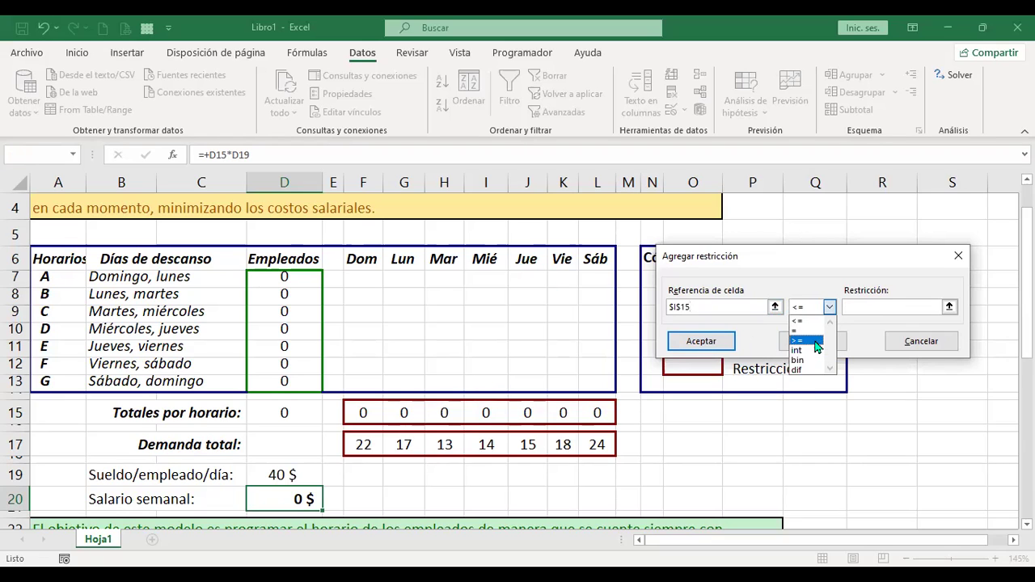
left_click(817, 343)
left_click(491, 444)
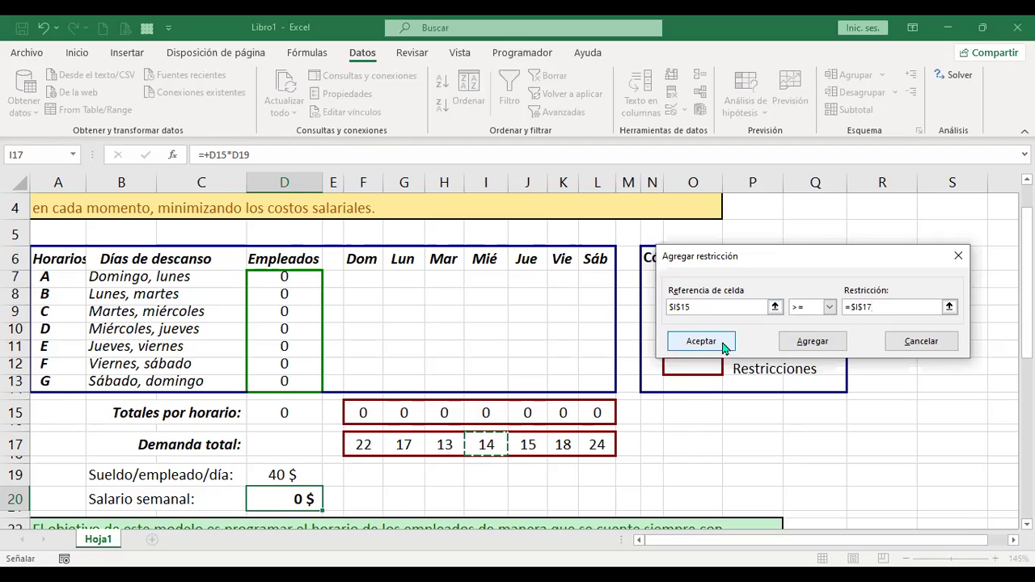
left_click(817, 342)
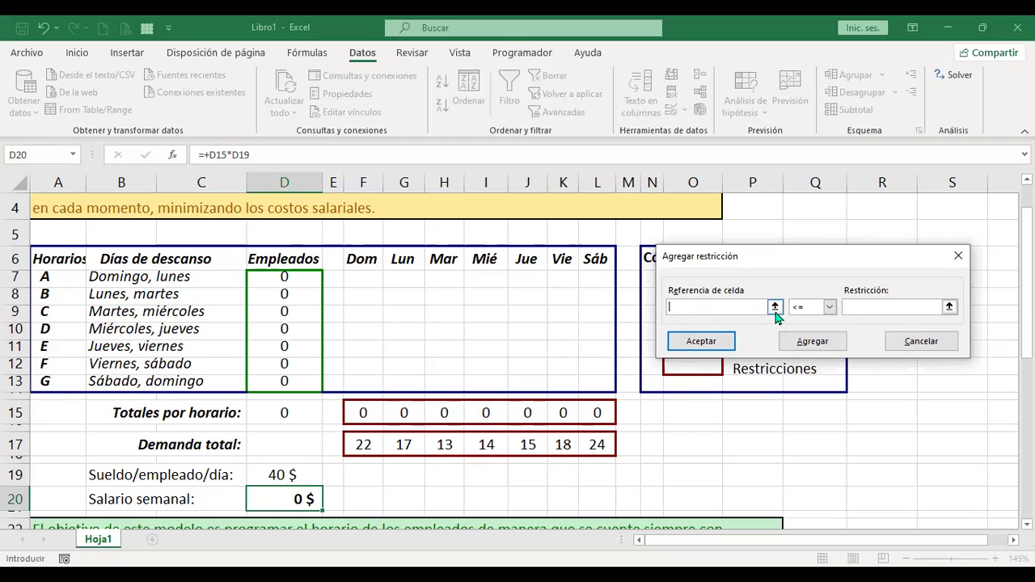
Add a restriction requiring Thursday's total J15 to be greater than or equal to its demand J17.
left_click(529, 414)
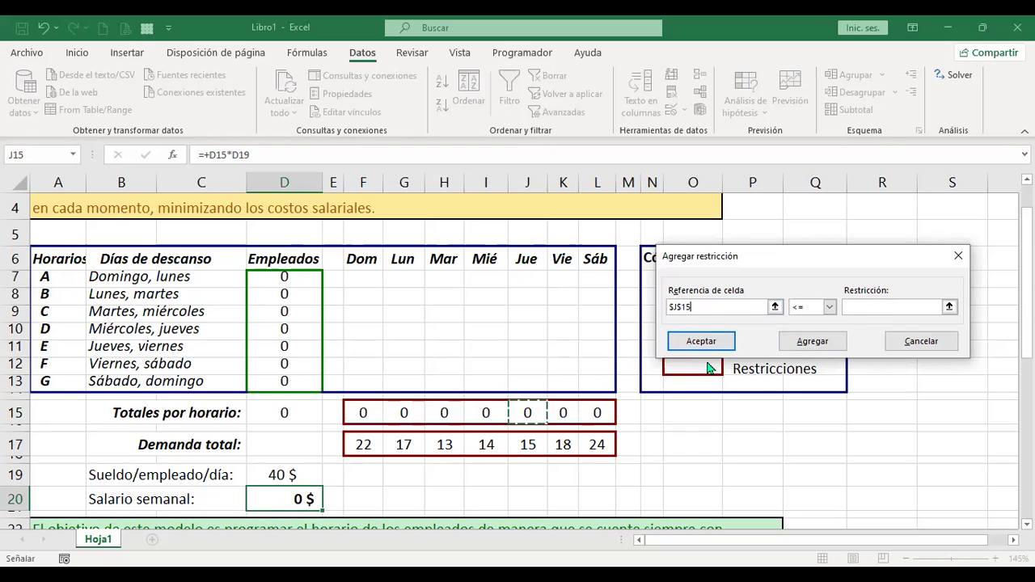
left_click(830, 307)
left_click(816, 345)
left_click(536, 443)
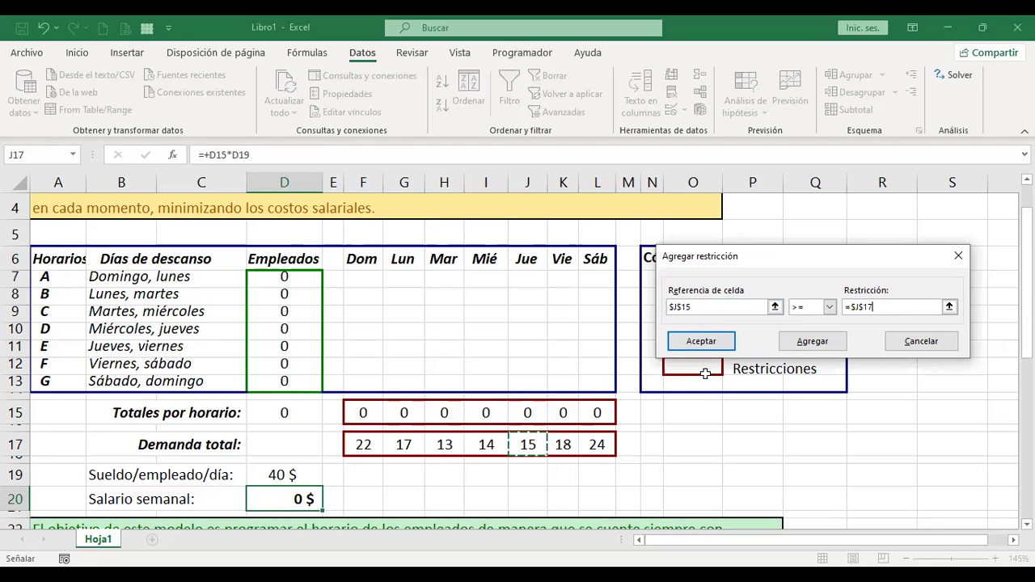
left_click(817, 341)
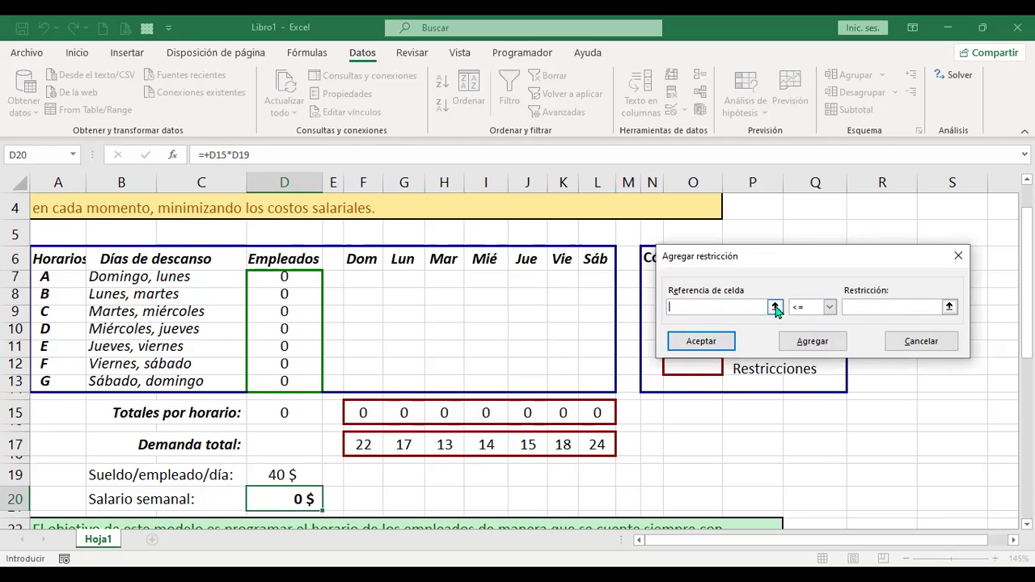
Add a restriction requiring Friday's total K15 to be greater than or equal to its demand K17.
left_click(775, 307)
left_click(560, 414)
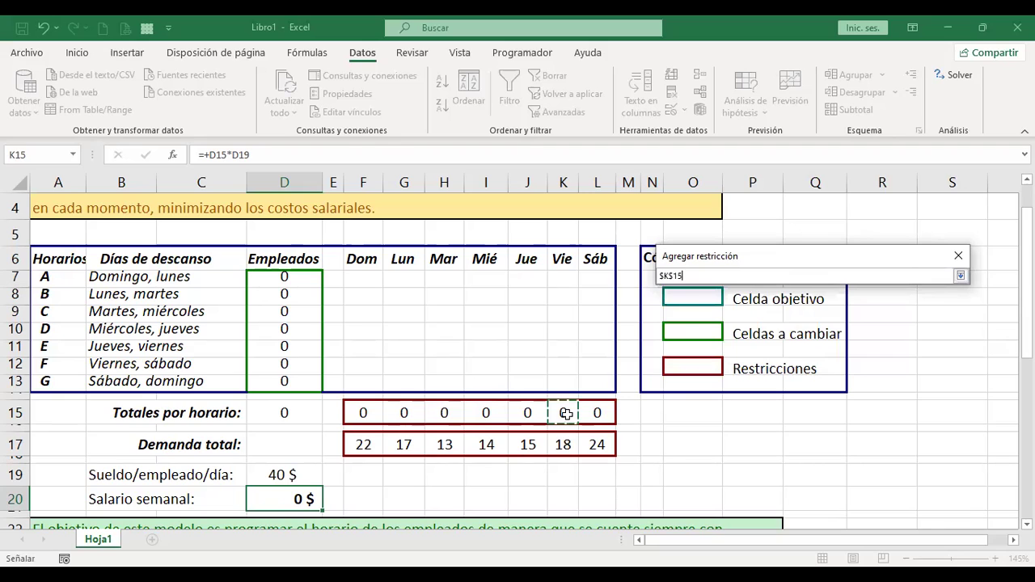
left_click(961, 277)
left_click(829, 308)
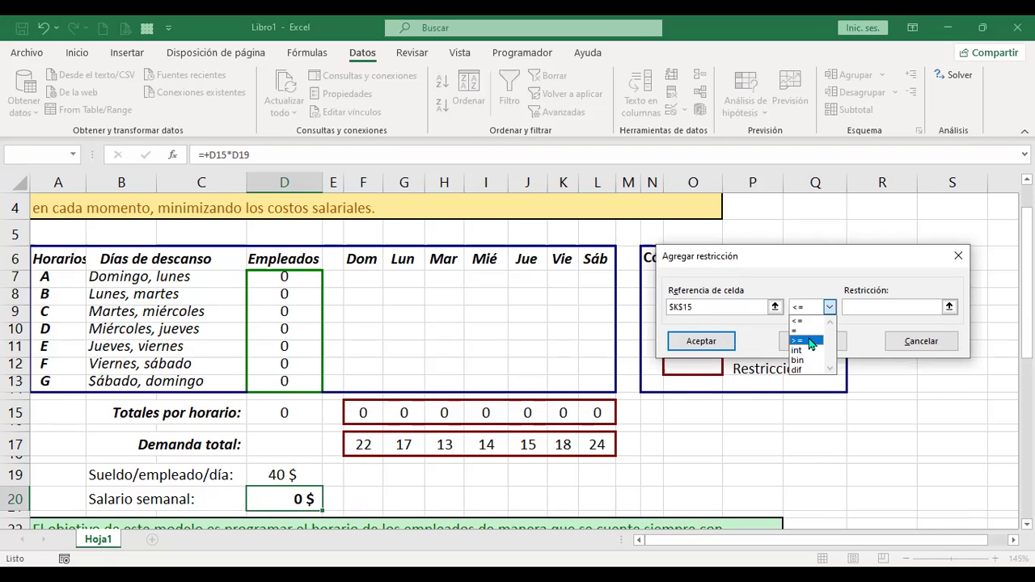
left_click(811, 343)
left_click(570, 444)
left_click(812, 341)
Add a restriction requiring Saturday's total L15 to be greater than or equal to its demand L17.
left_click(598, 411)
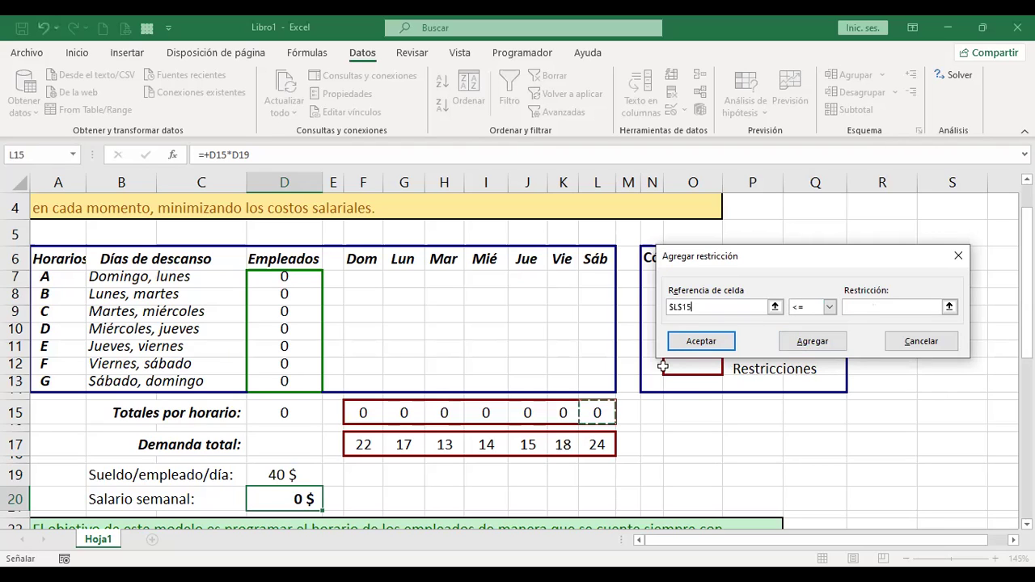
left_click(829, 307)
left_click(807, 341)
left_click(597, 444)
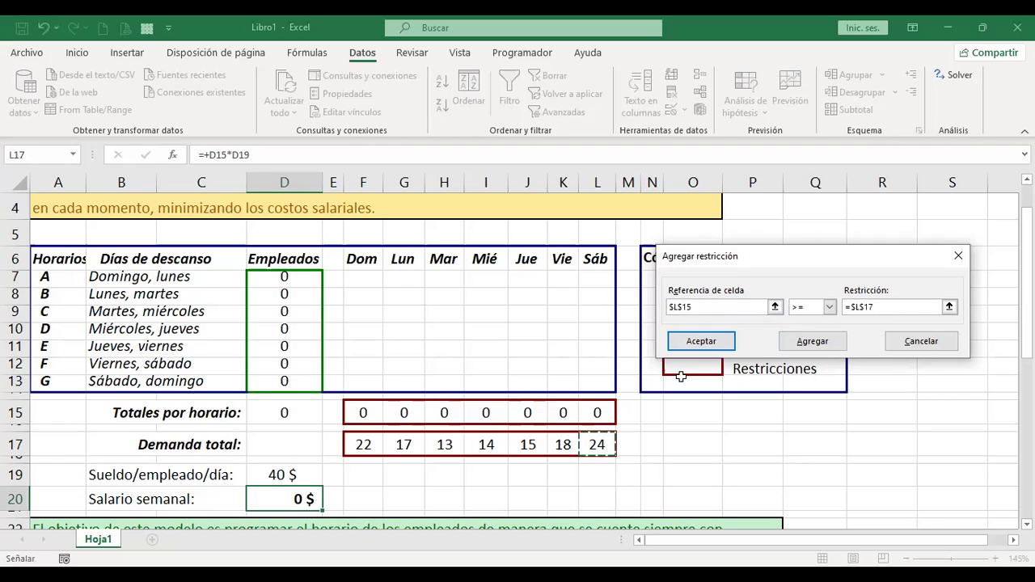
left_click(821, 346)
Add a restriction that the daily totals F15:L15 are greater than or equal to 0, and finish the restriction list.
left_click(364, 414)
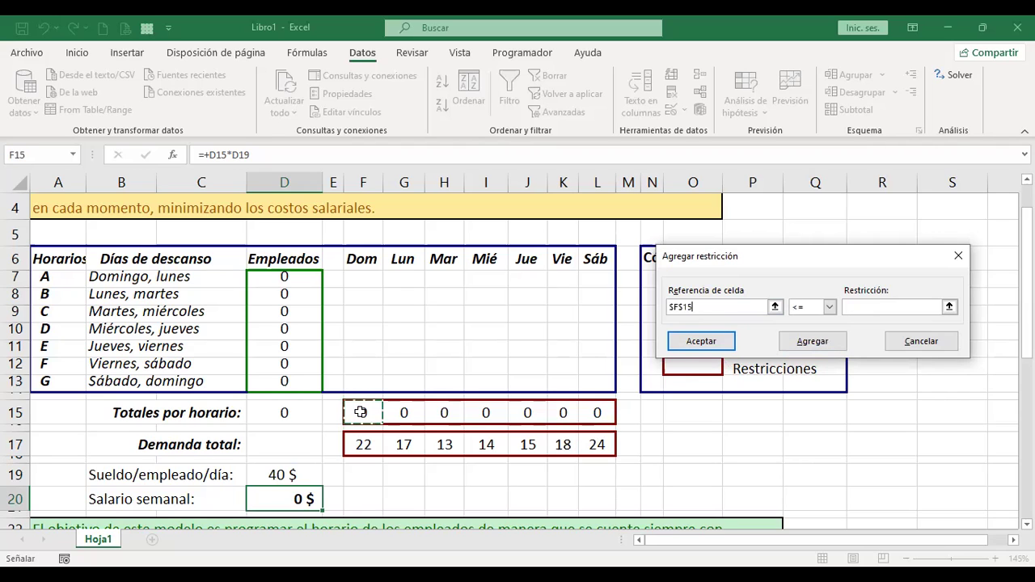
left_click(594, 412, "shift")
left_click(830, 306)
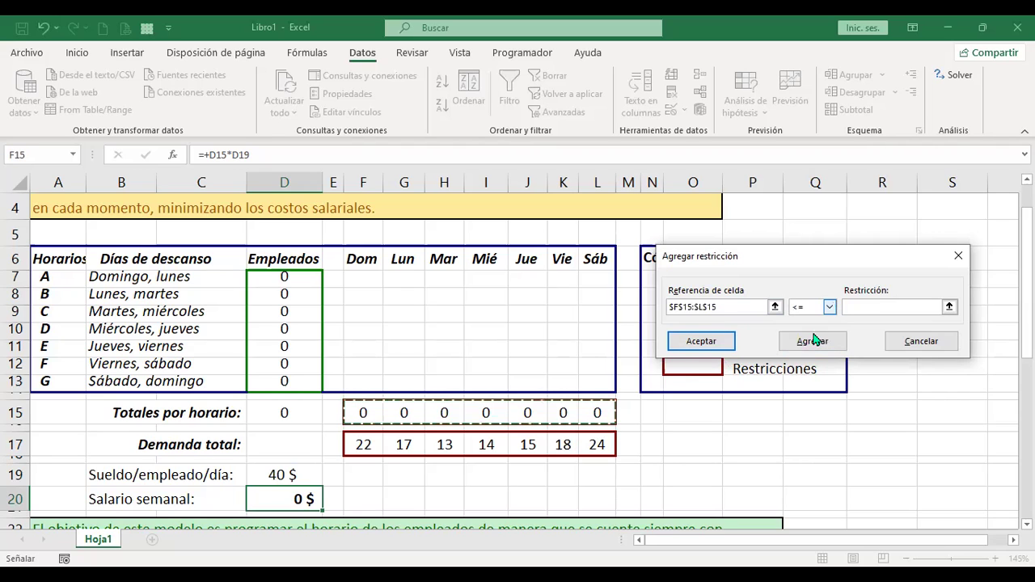
left_click(810, 341)
type("0")
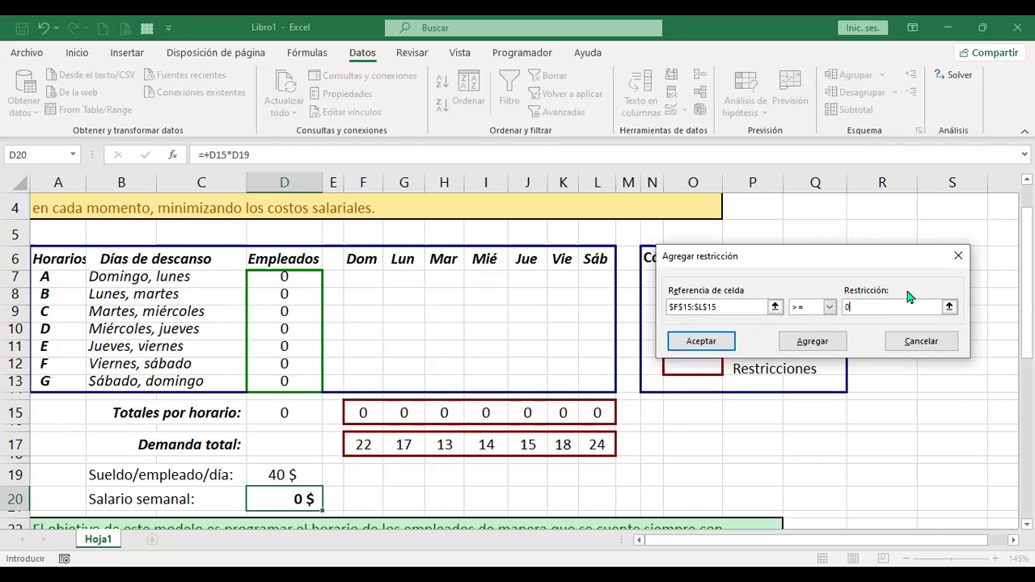
left_click(703, 341)
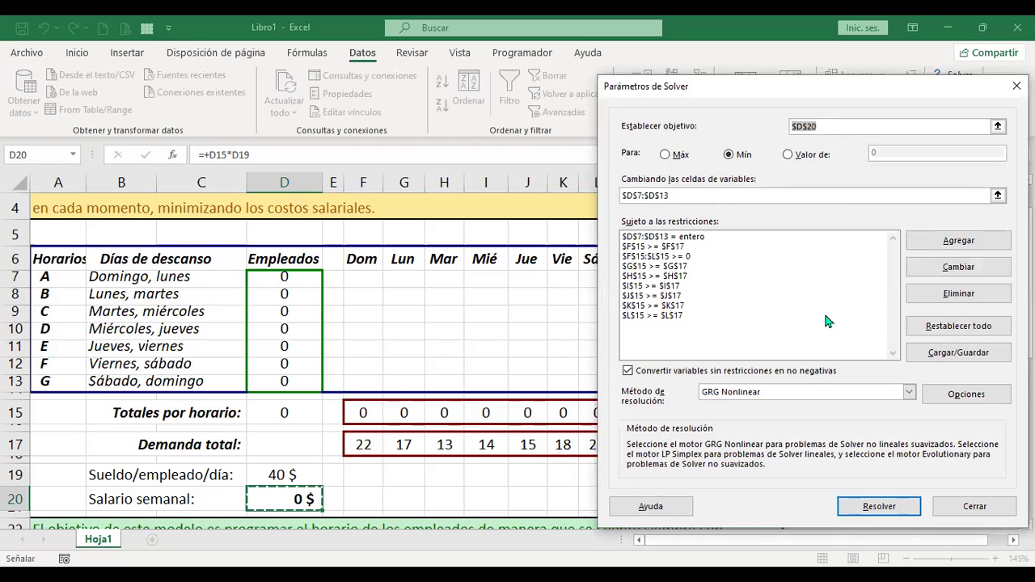
Try to solve the model with the GRG Nonlinear method and dismiss the Solver results.
left_click(896, 506)
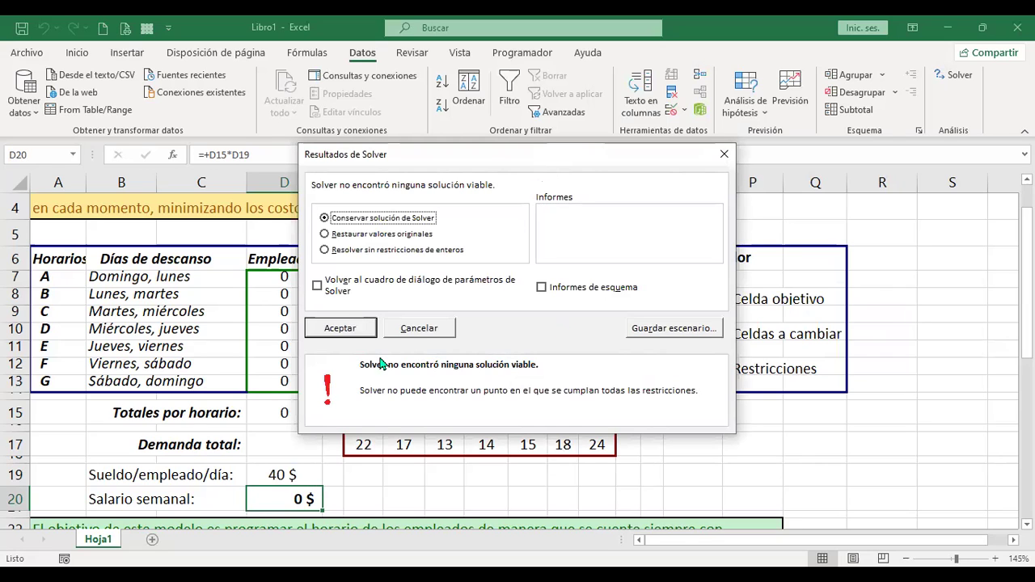
left_click(418, 327)
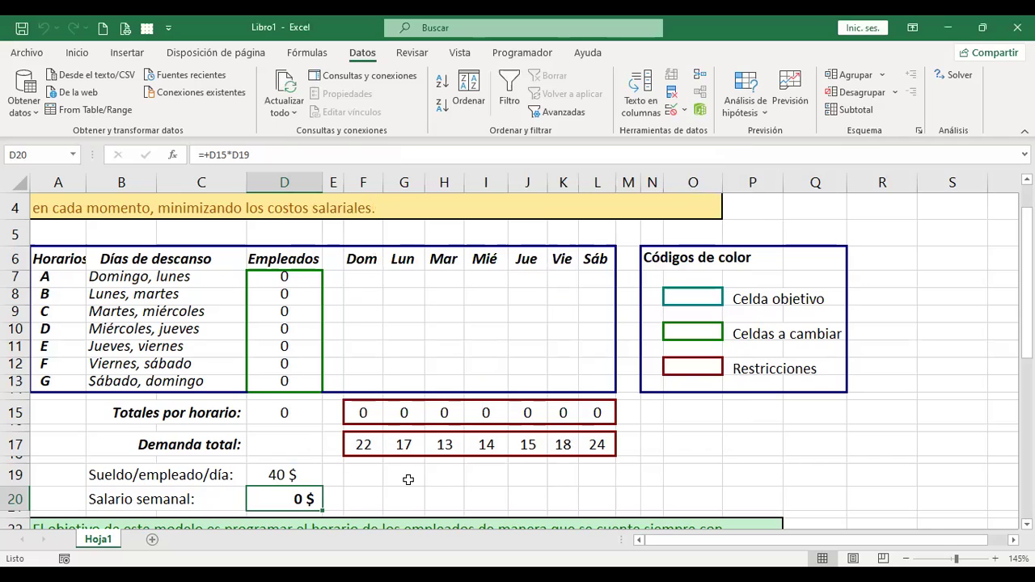
Examine the contents of D15, D20 and F15, and review the problem specifications for the objective, changing cells and restrictions.
left_click(286, 417)
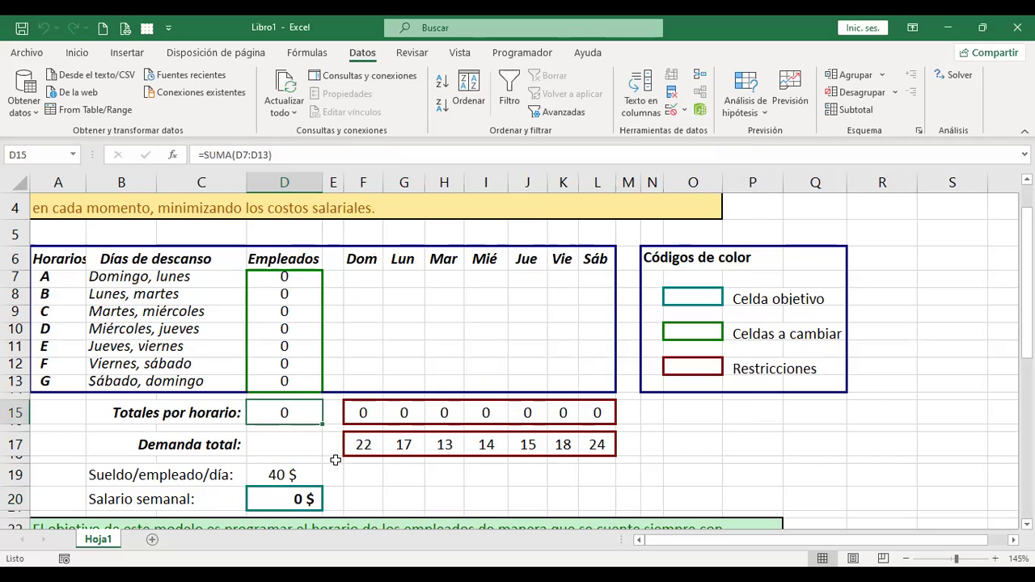
left_click(275, 508)
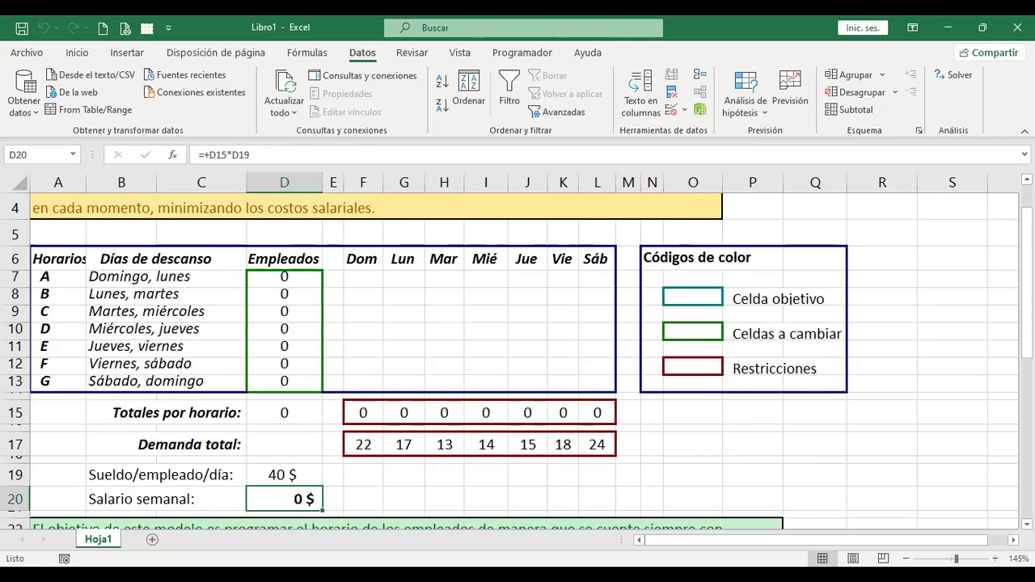
left_click(366, 404)
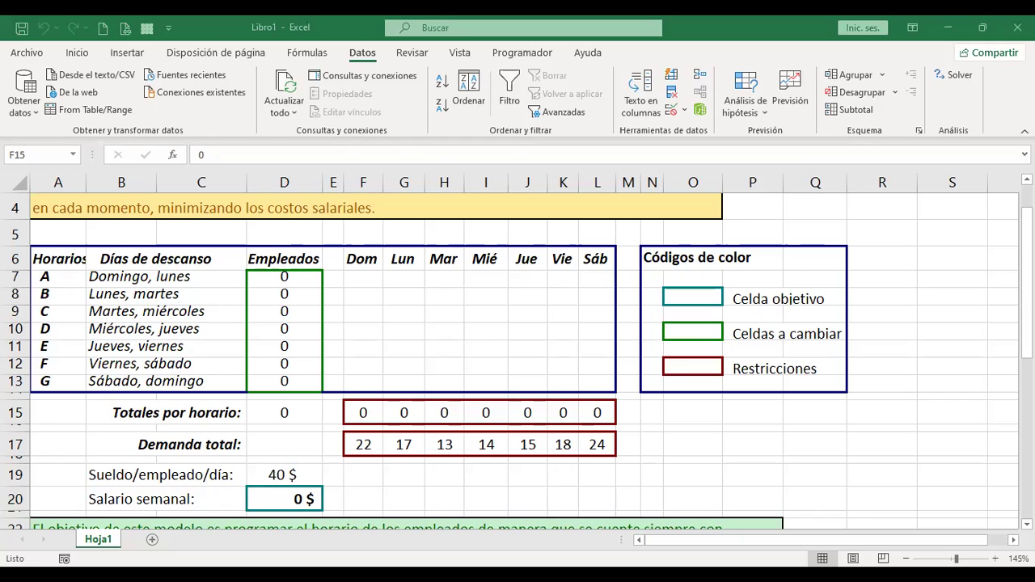
key("alt+Tab")
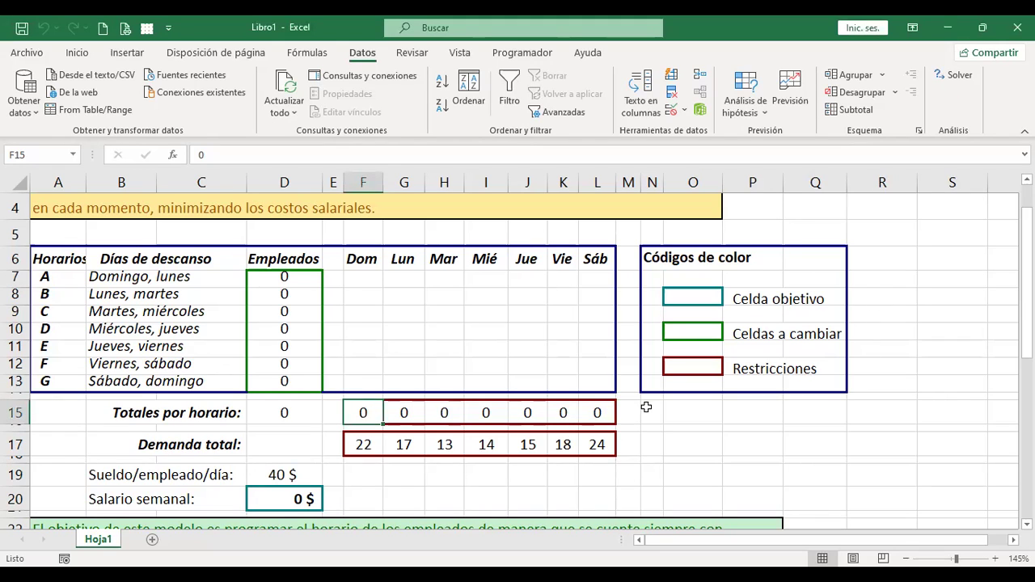
scroll(649, 406, "down", 5)
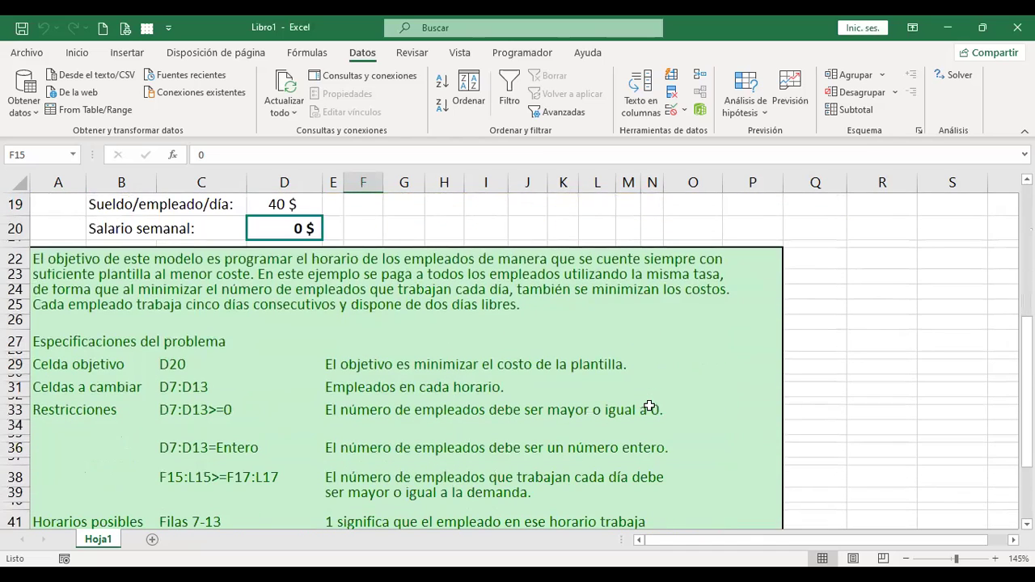
left_click(412, 411)
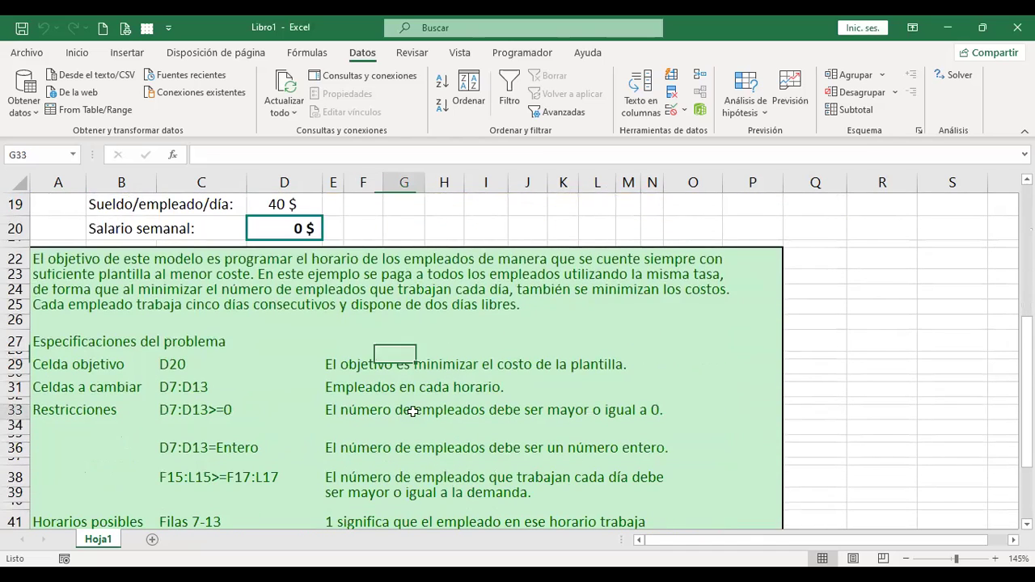
scroll(412, 411, "down", 2)
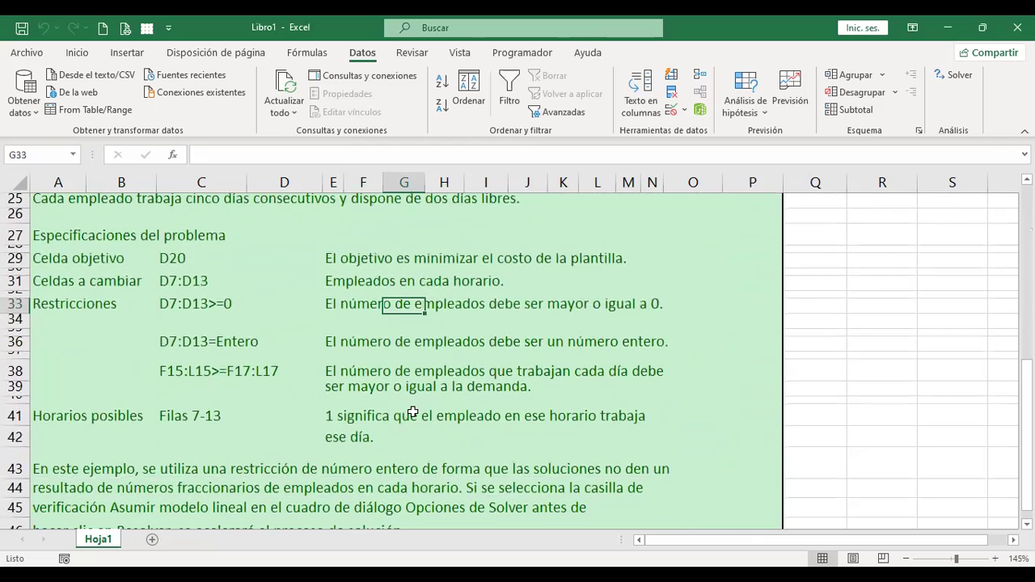
scroll(412, 413, "down", 1)
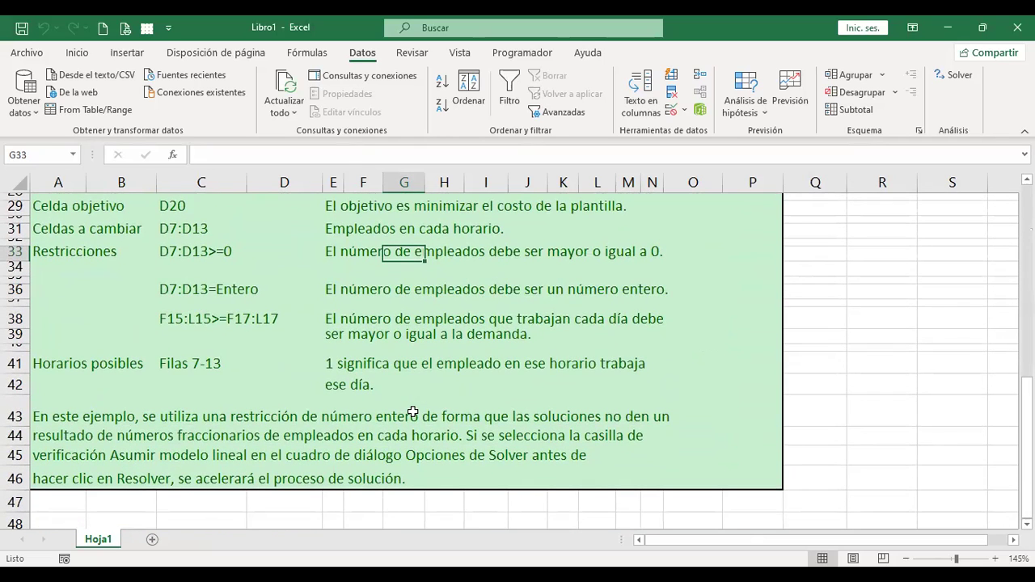
scroll(413, 413, "up", 7)
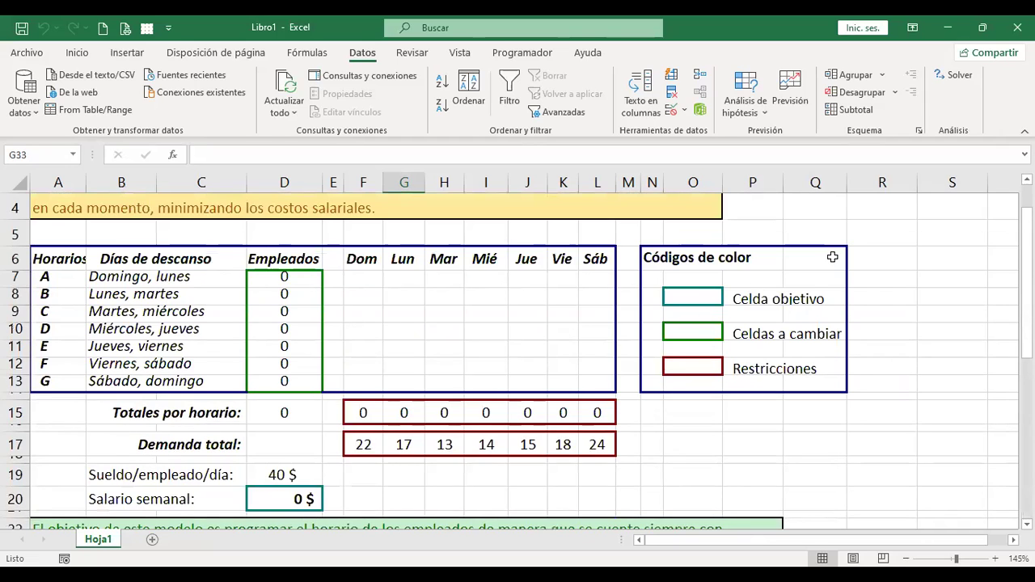